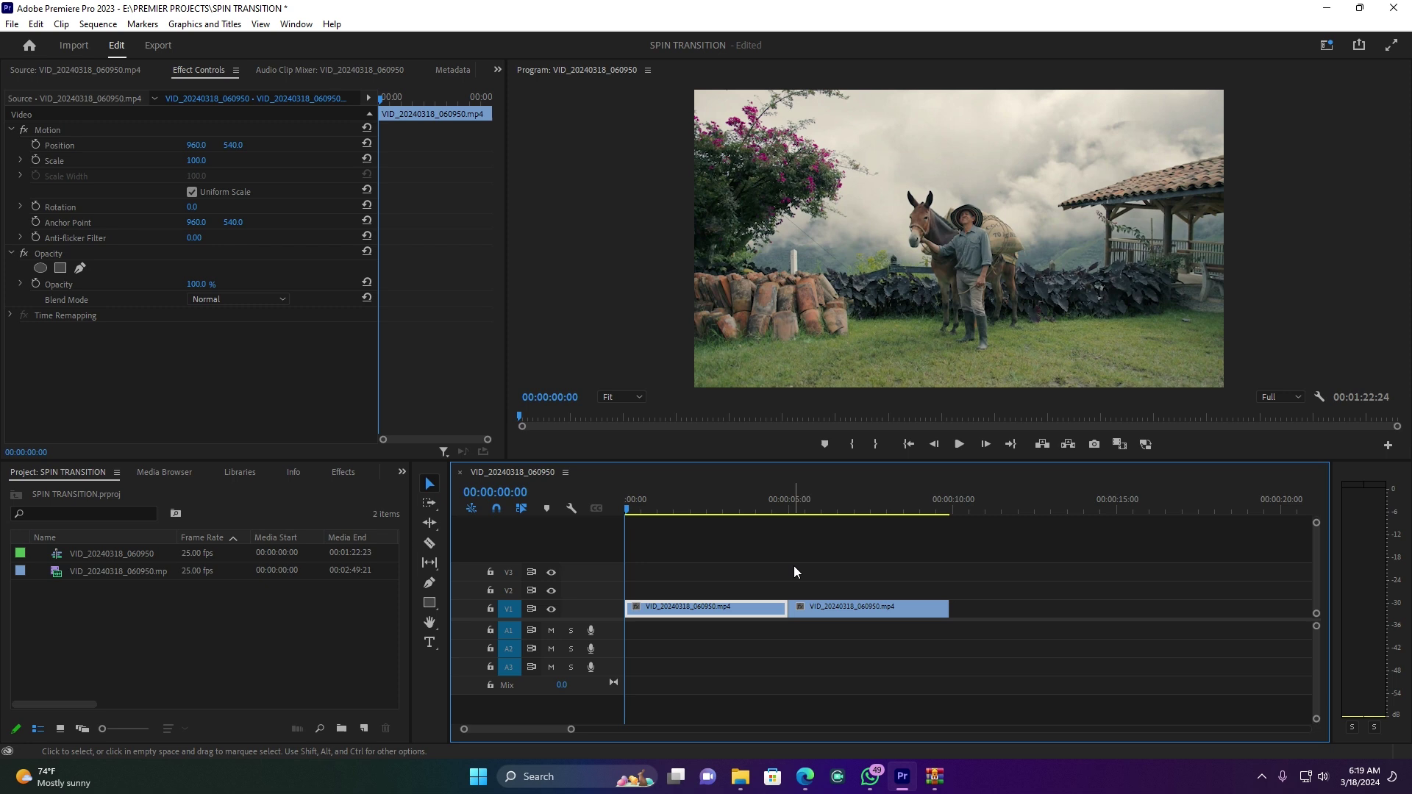
Create a new Adjustment Layer and place it on track V2 over the cut.
drag(659, 505, 757, 504)
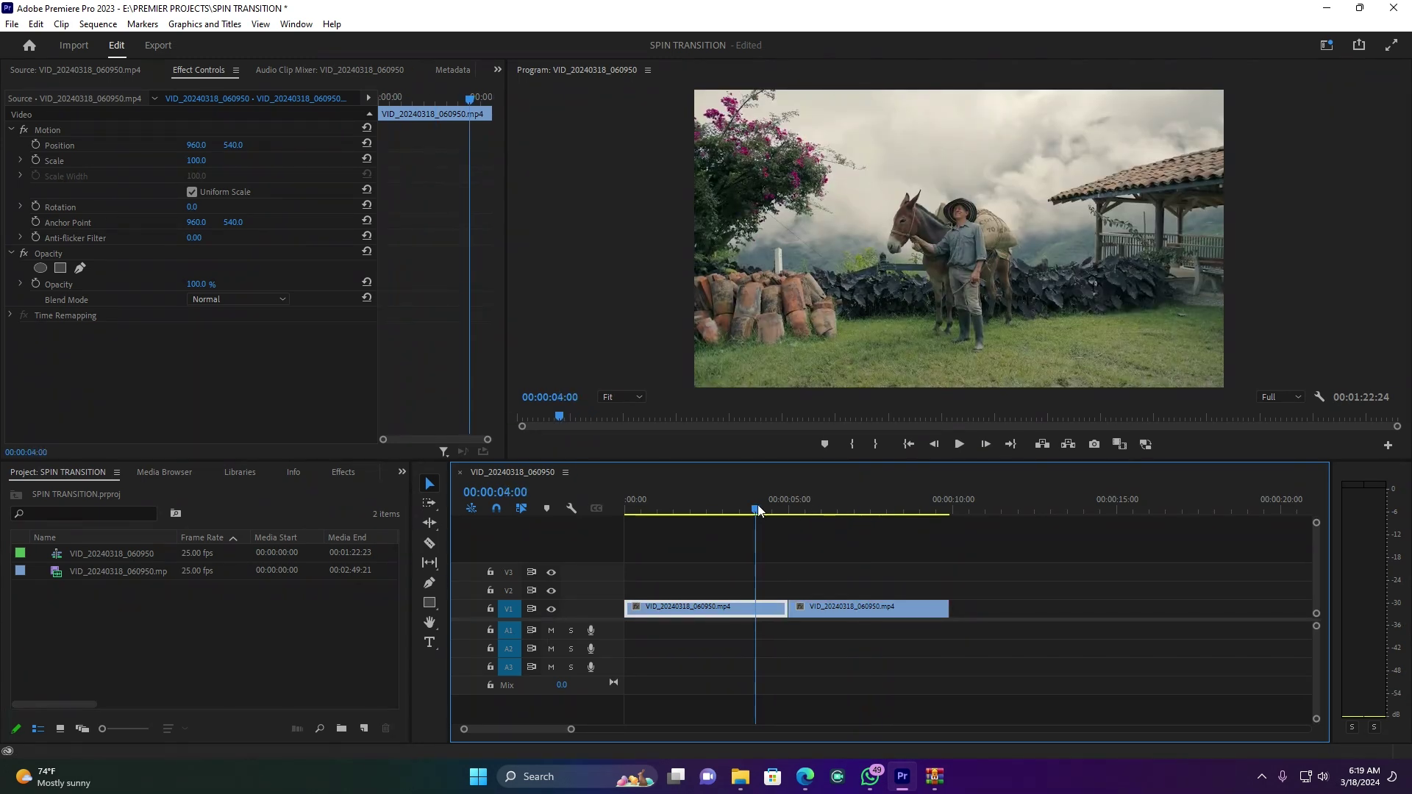
click(367, 727)
click(425, 627)
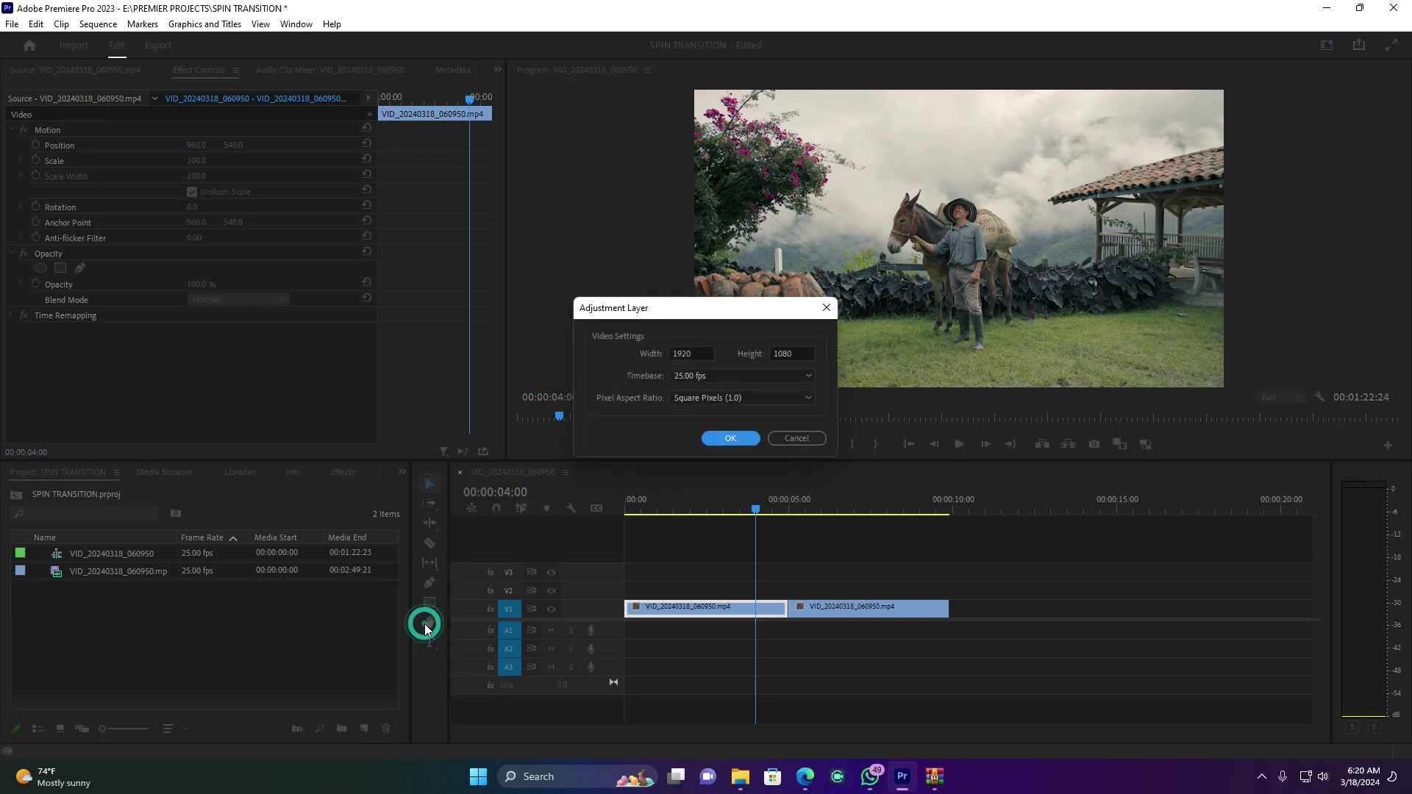
click(734, 438)
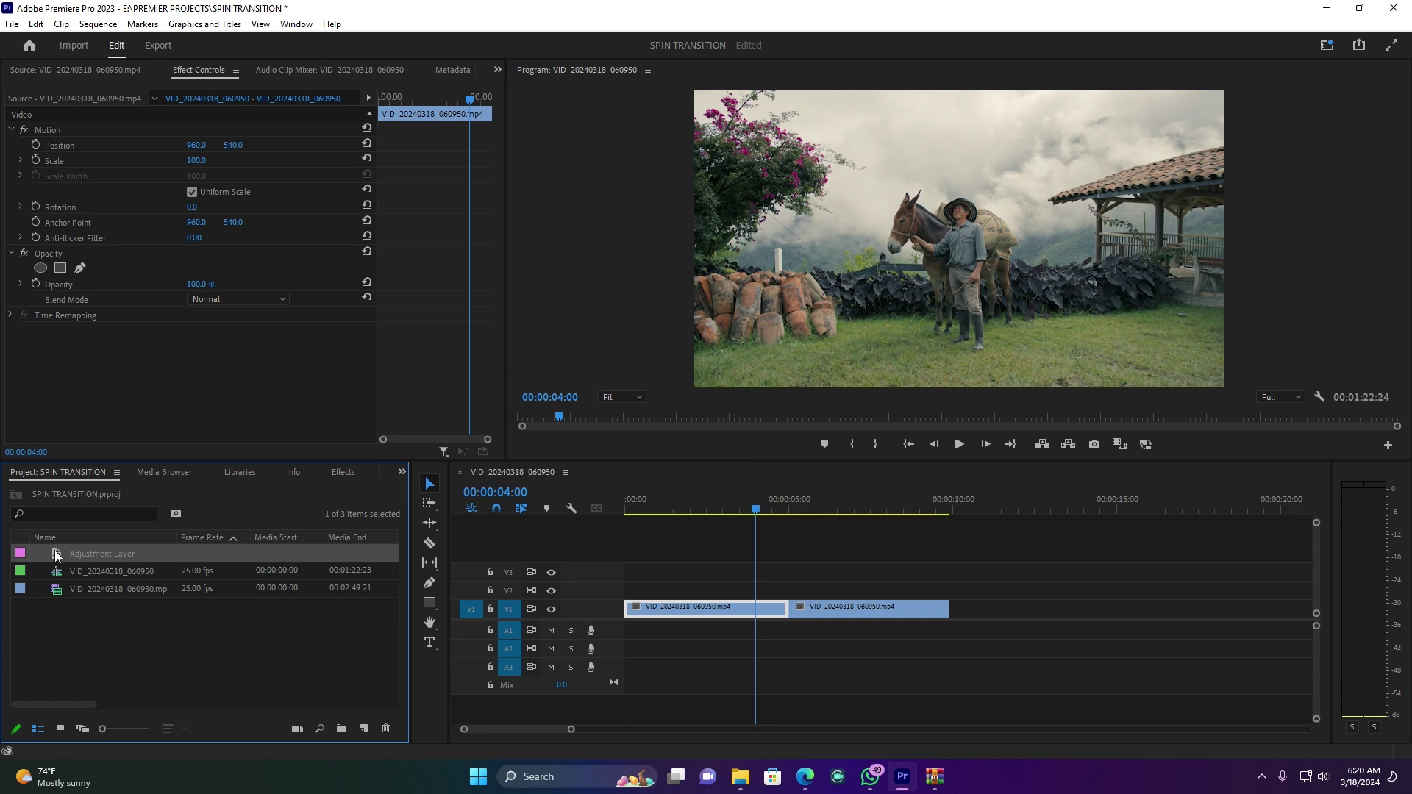
drag(42, 553, 739, 591)
Alt-drag a copy of the V2 adjustment layer onto track V3, stacking them.
click(790, 588)
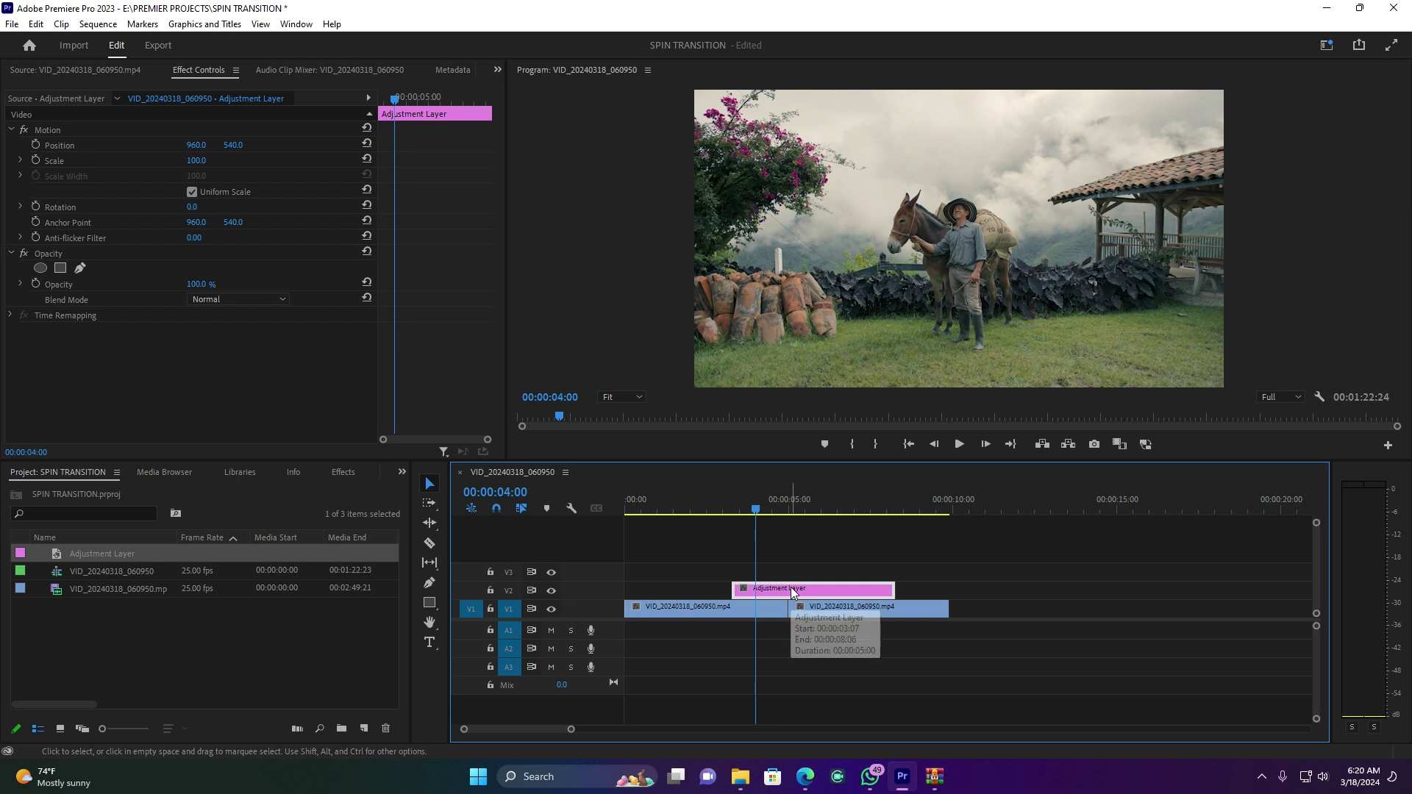
key(alt)
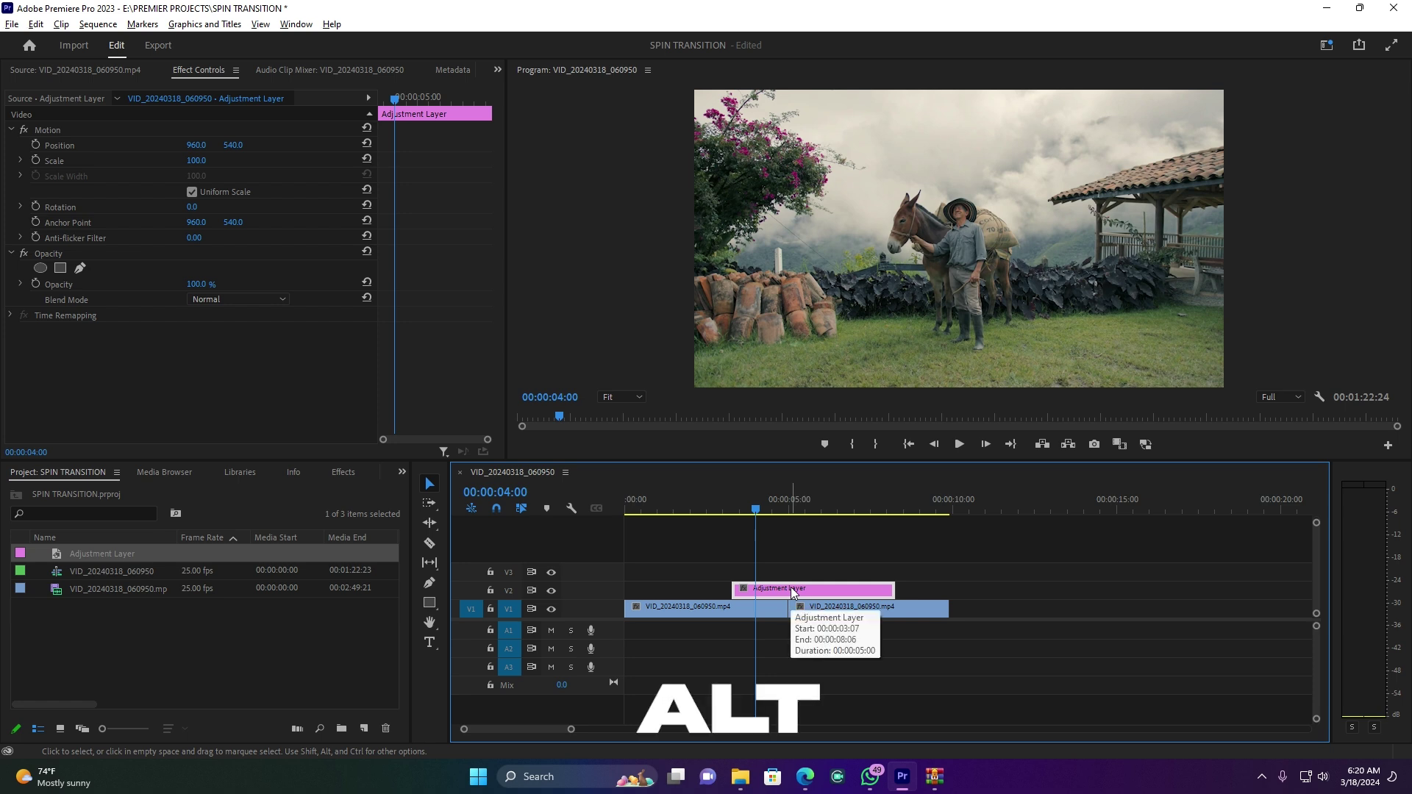
drag(791, 587, 793, 577)
shift+click(786, 588)
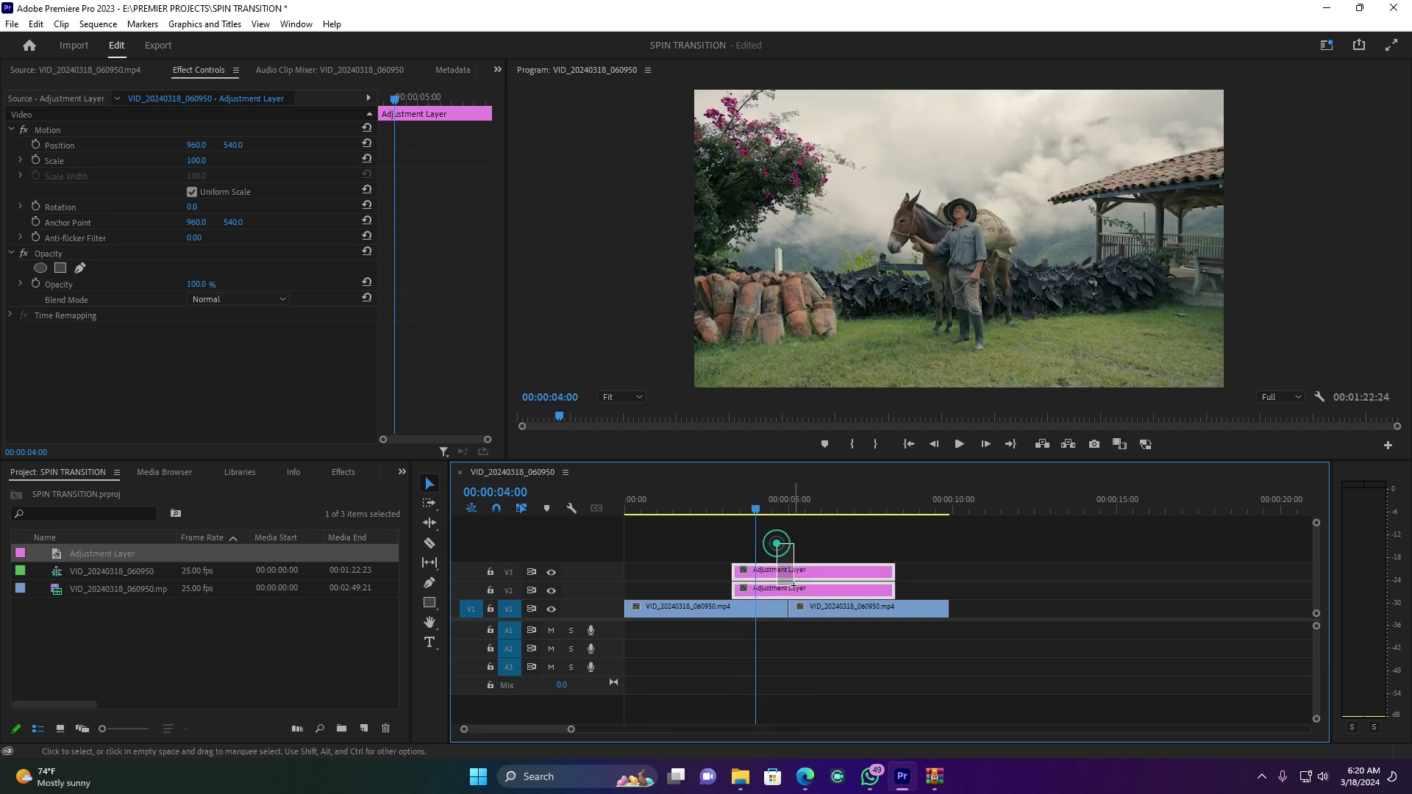
click(938, 567)
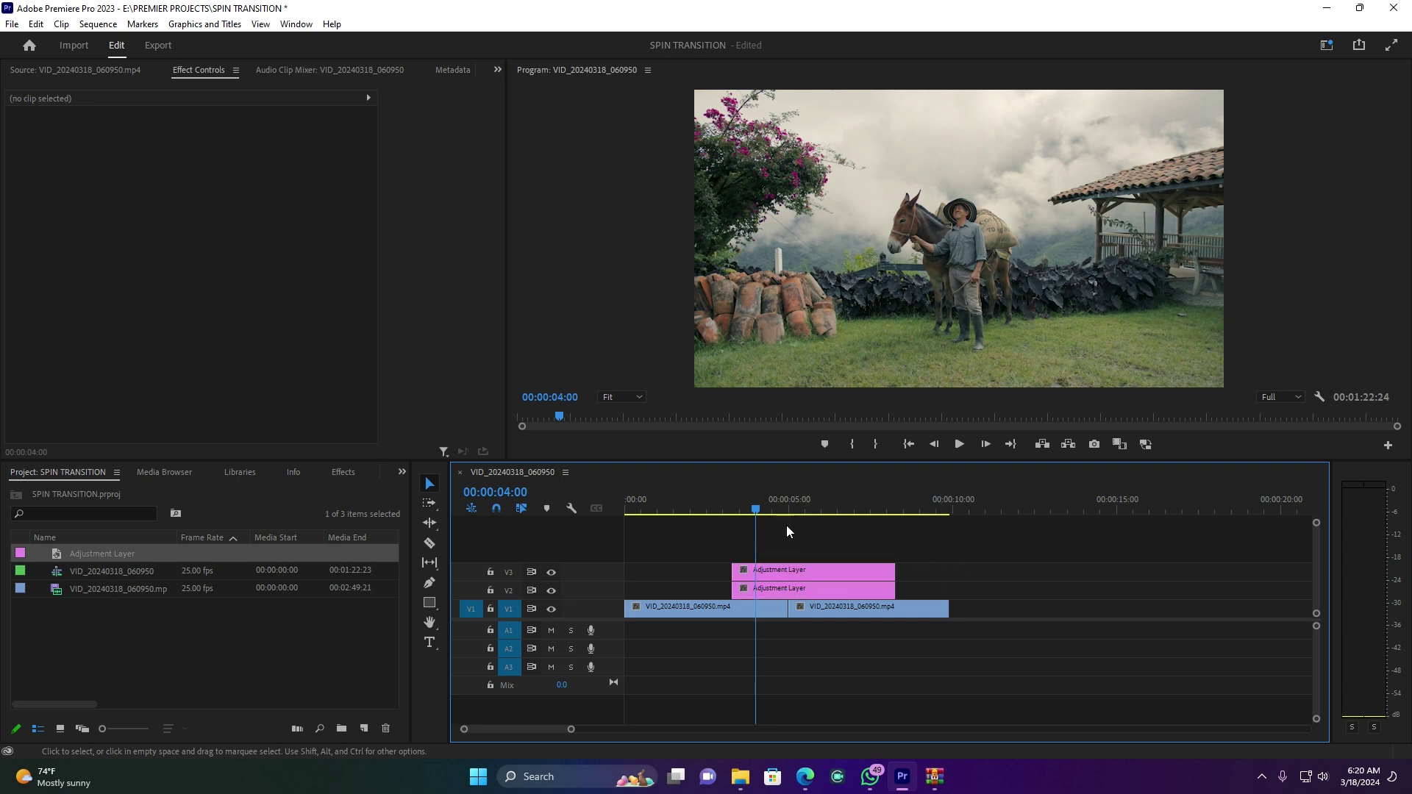
drag(757, 509, 778, 509)
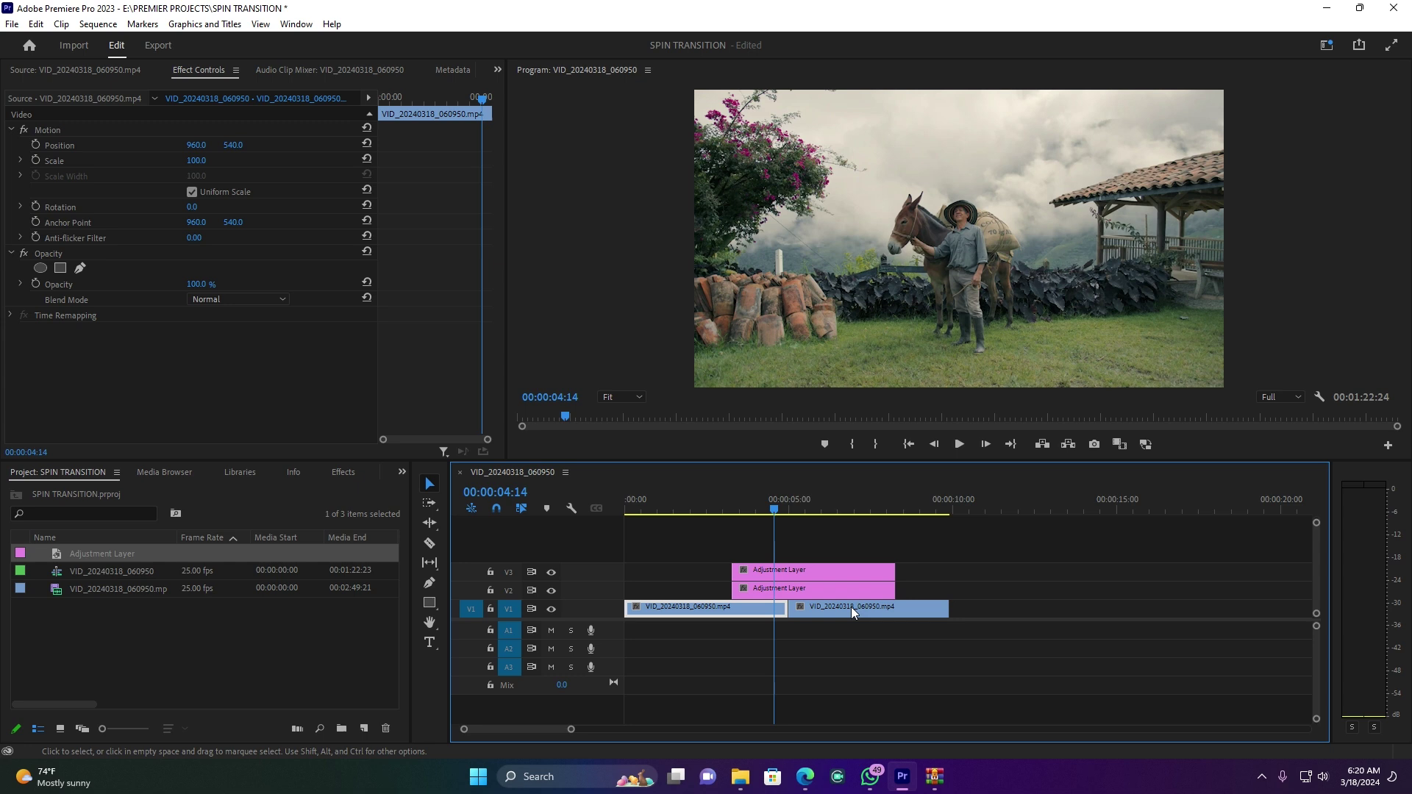
Search 'repl' in Effects and apply Replicate to the V2 adjustment layer.
click(792, 589)
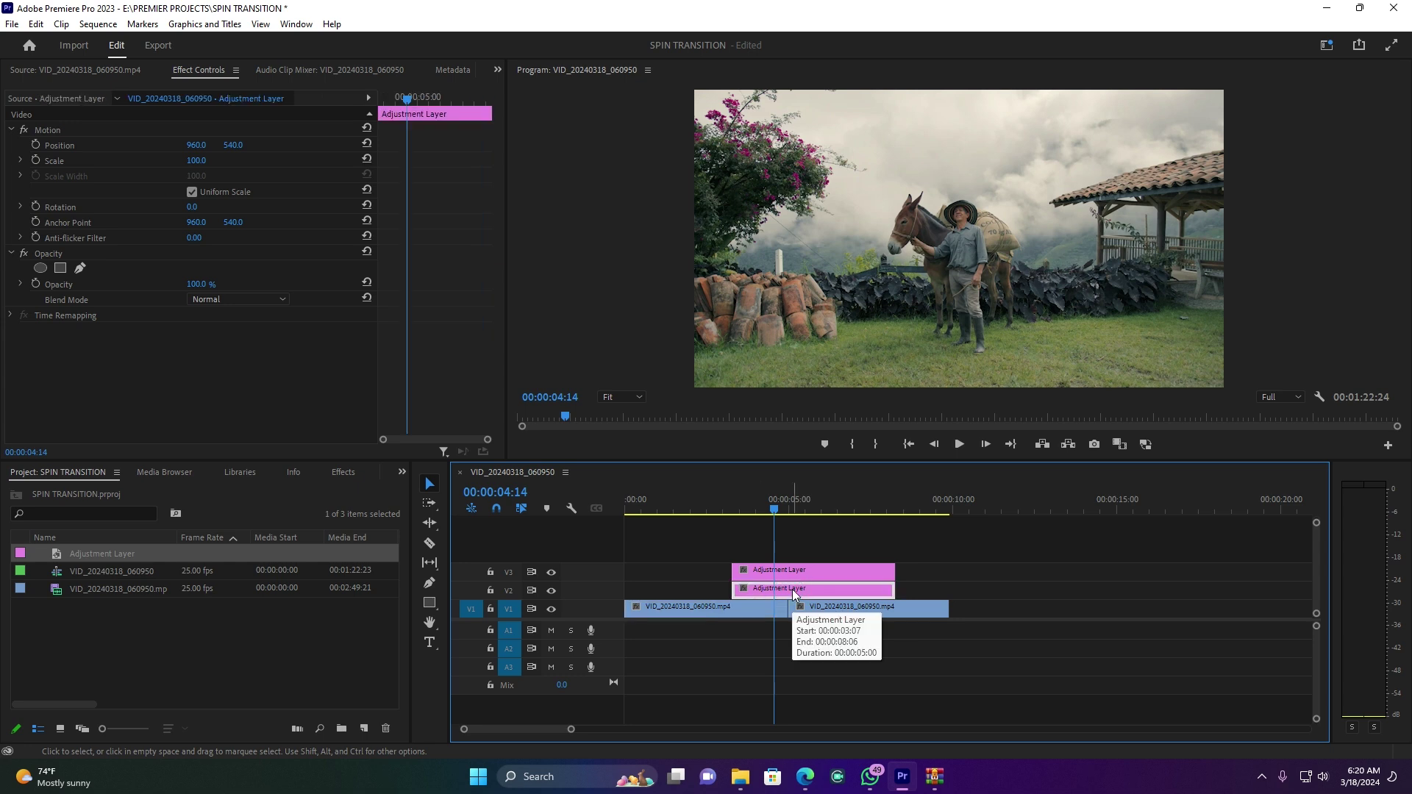
click(342, 472)
click(151, 491)
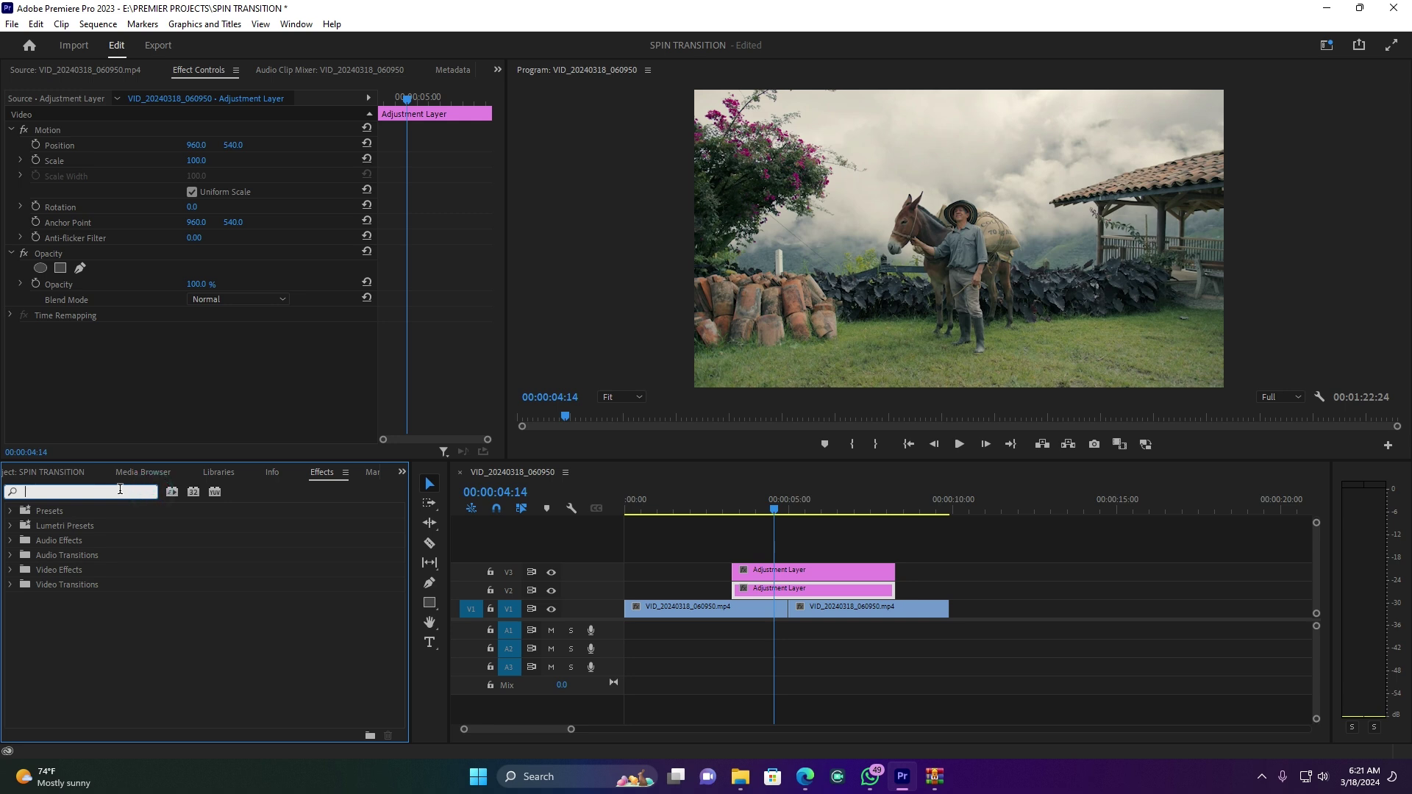
click(120, 490)
text(repl)
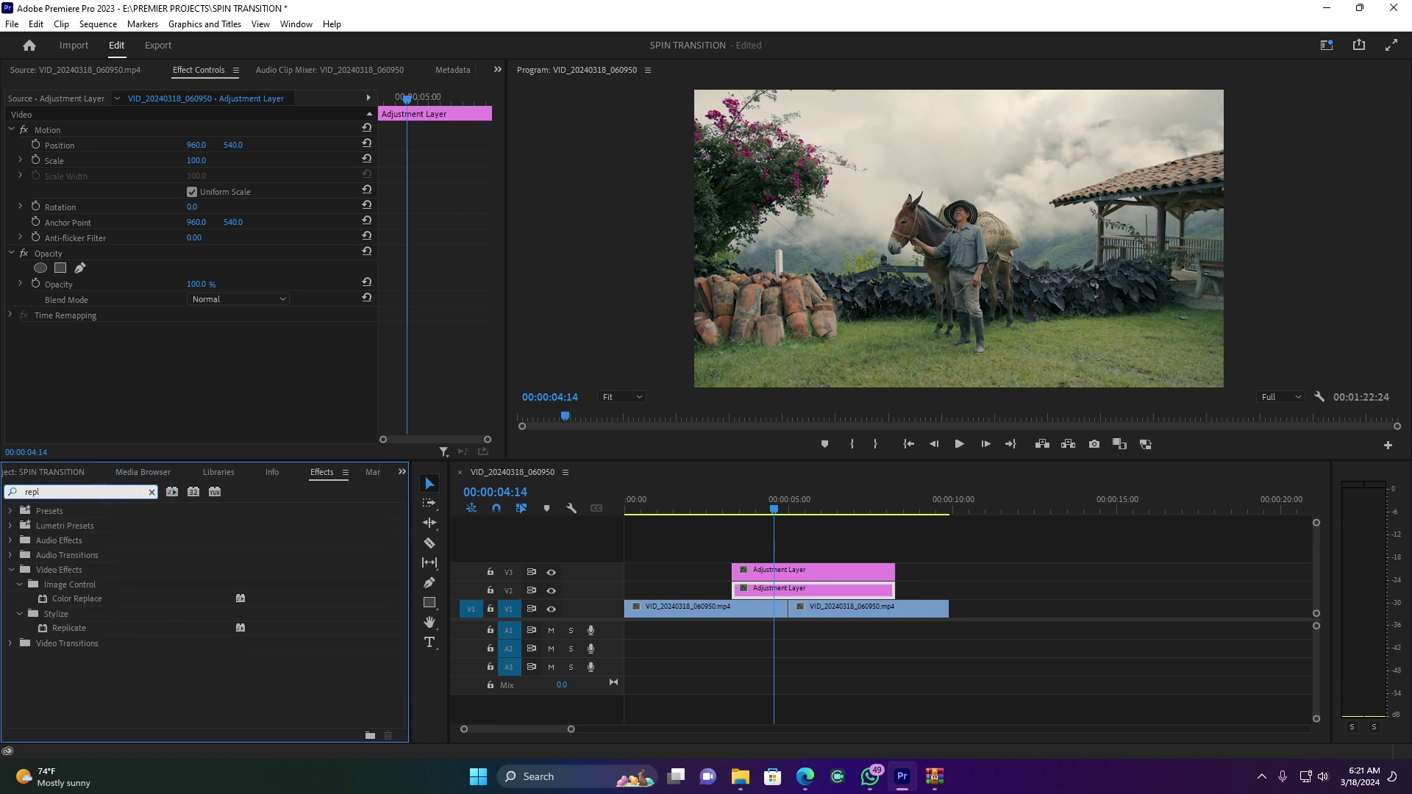
click(65, 627)
drag(59, 627, 787, 594)
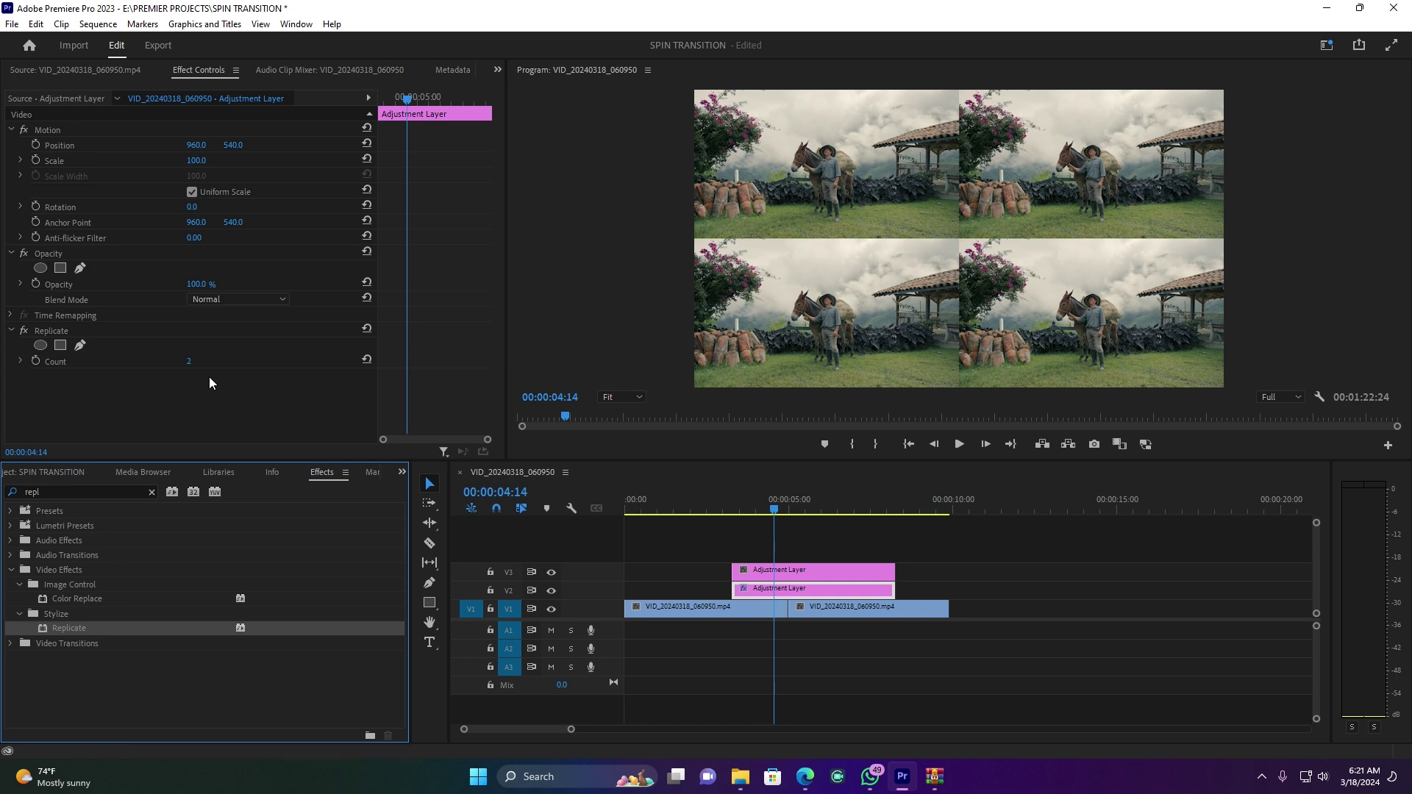
Set Replicate's Count to 3 for a 3x3 tile grid.
click(187, 361)
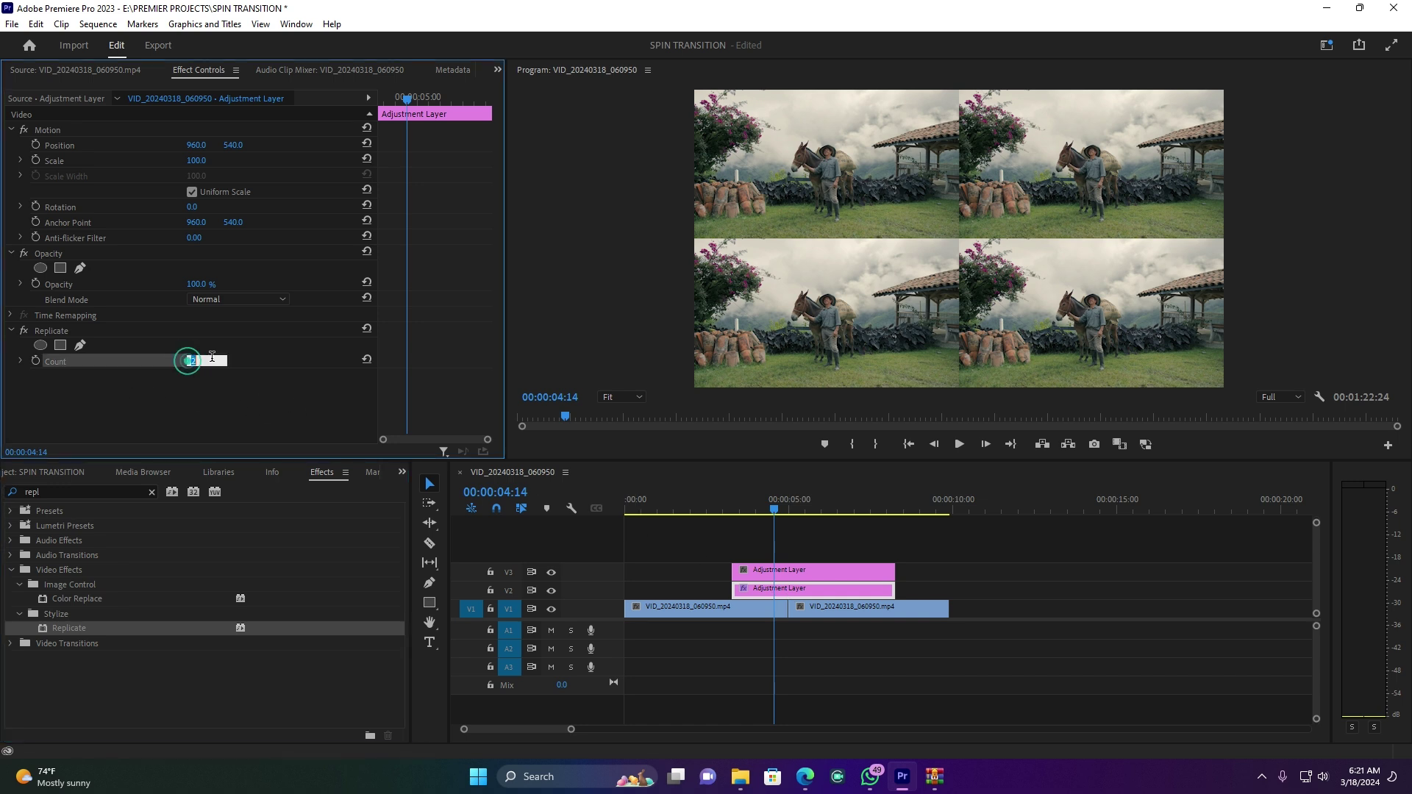
text(3)
click(243, 397)
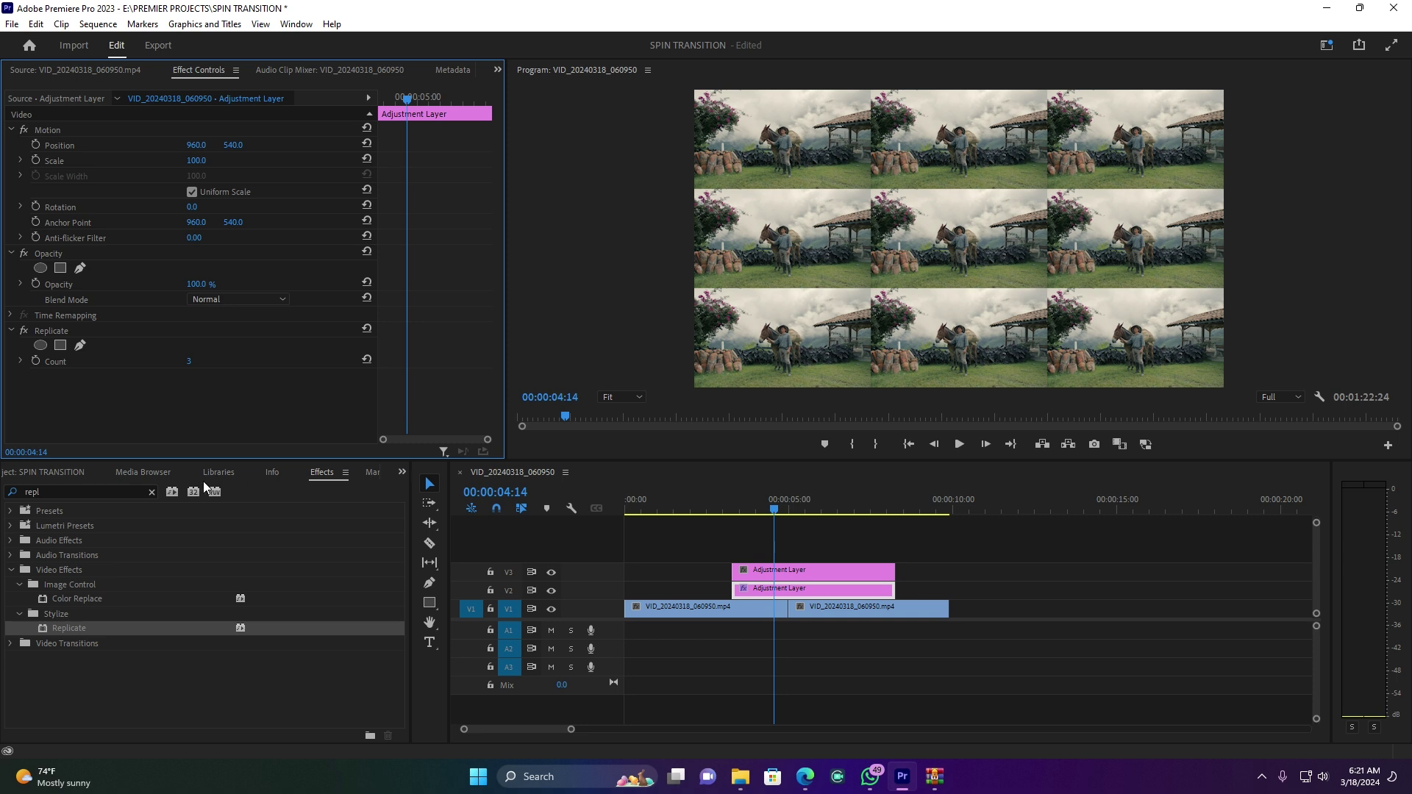
Search 'mirror' and drop Distort > Mirror onto the V2 adjustment layer four times.
click(152, 492)
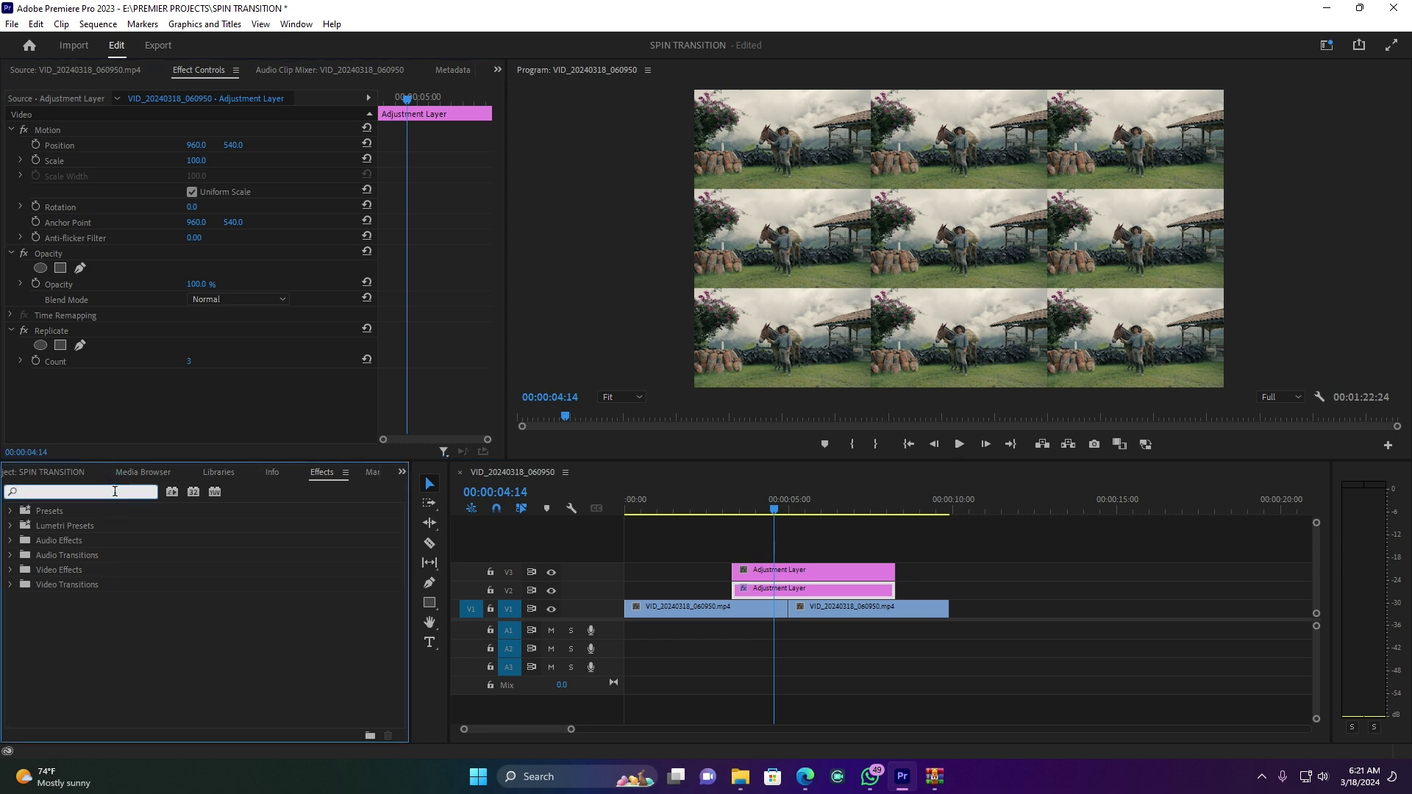
text(mirr)
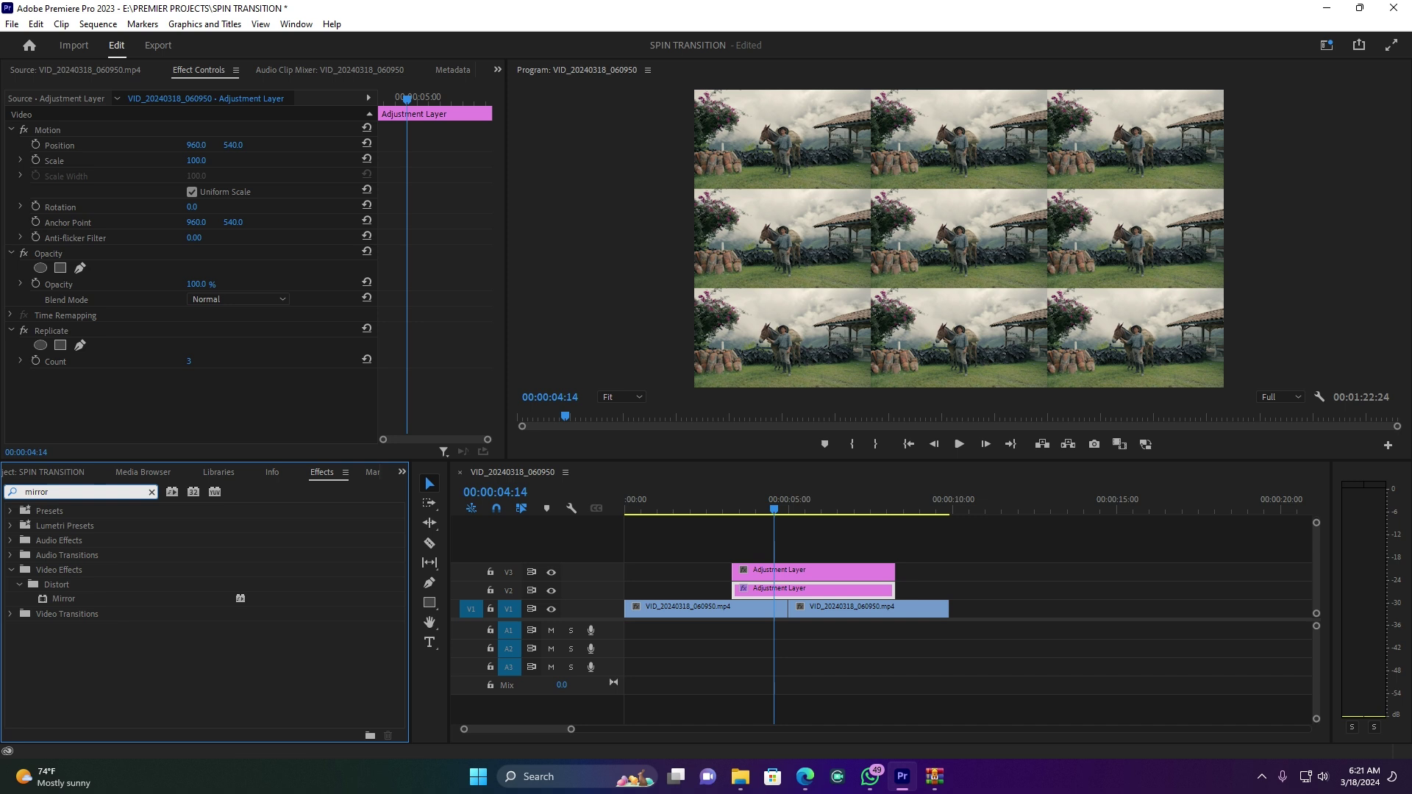
text(or)
drag(58, 597, 783, 593)
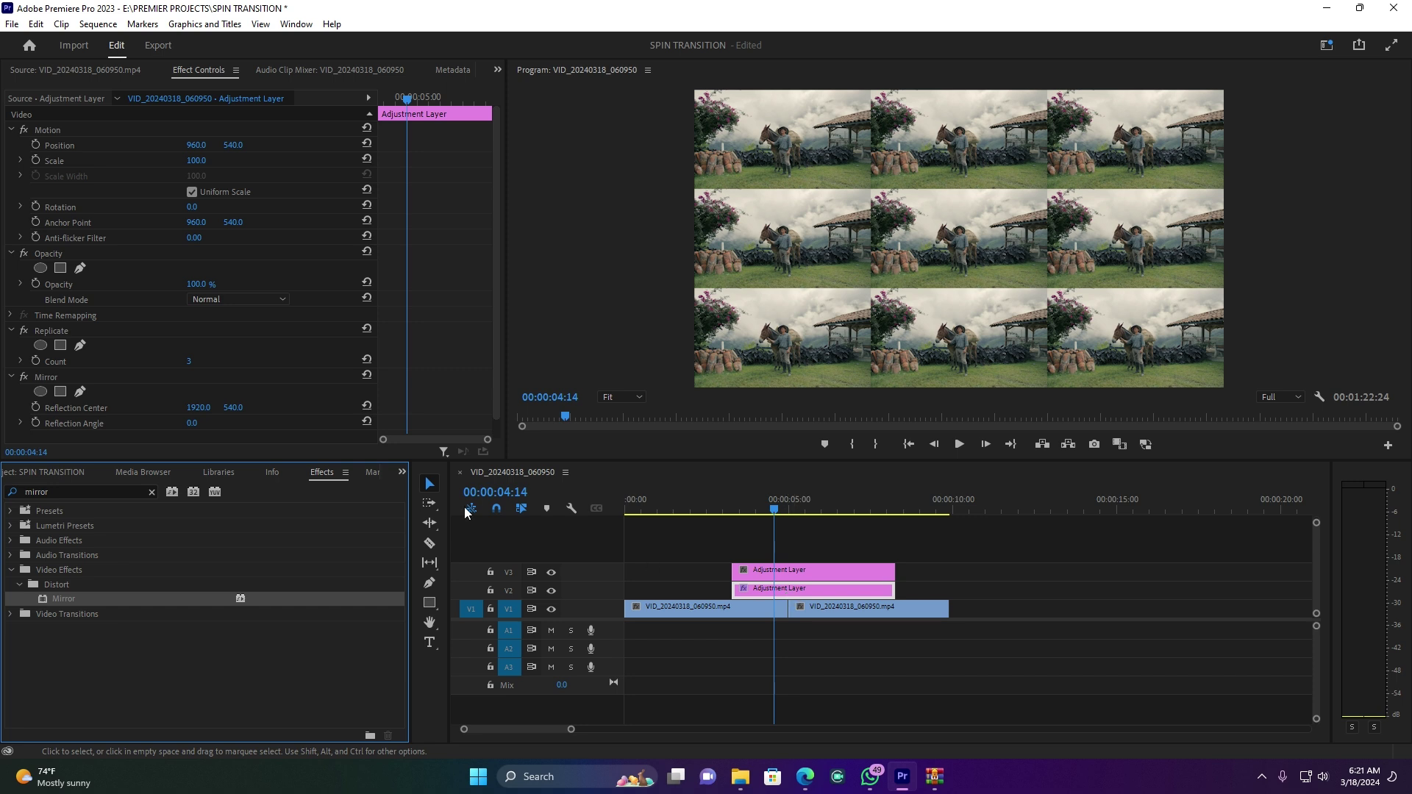
scroll(44, 361, down, 1)
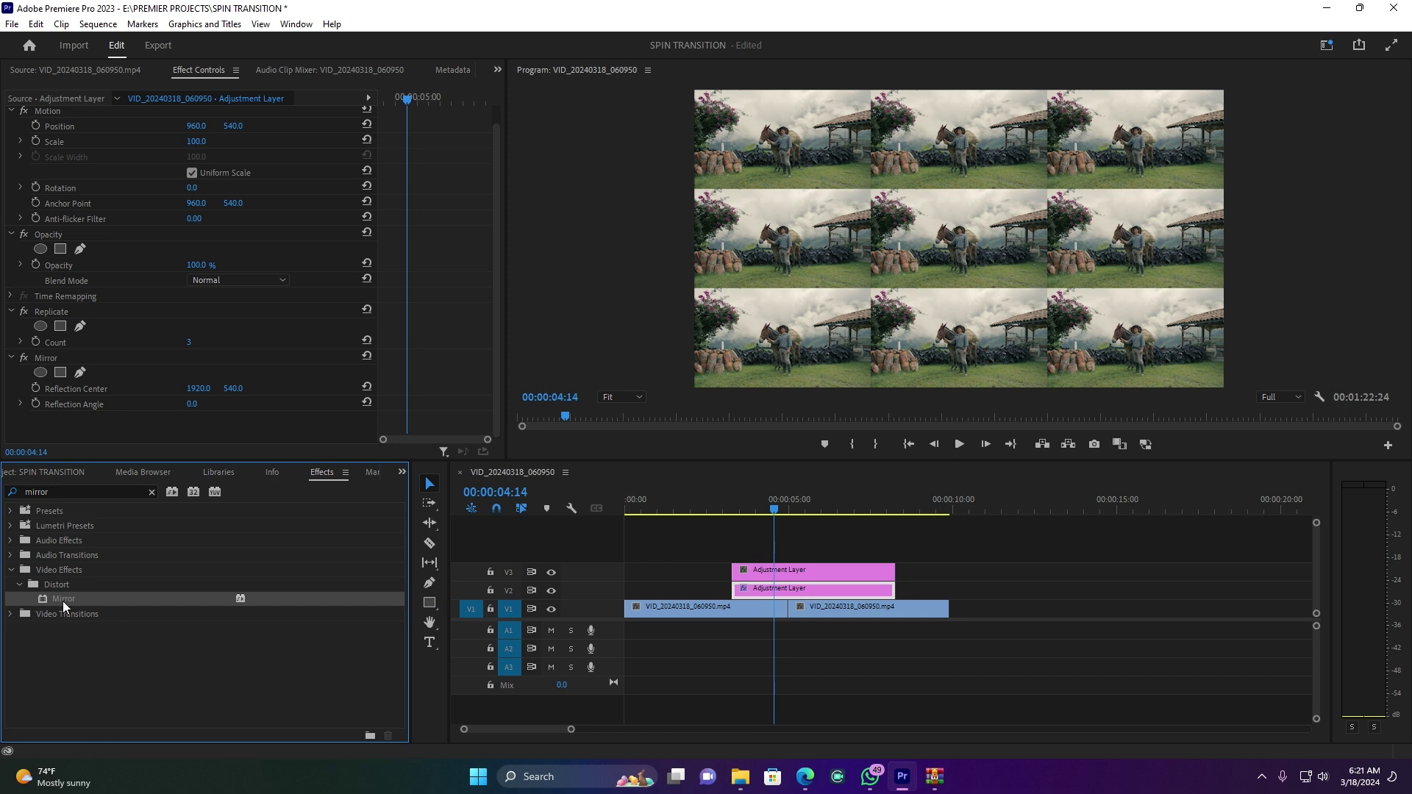
drag(51, 599, 760, 595)
drag(59, 599, 774, 593)
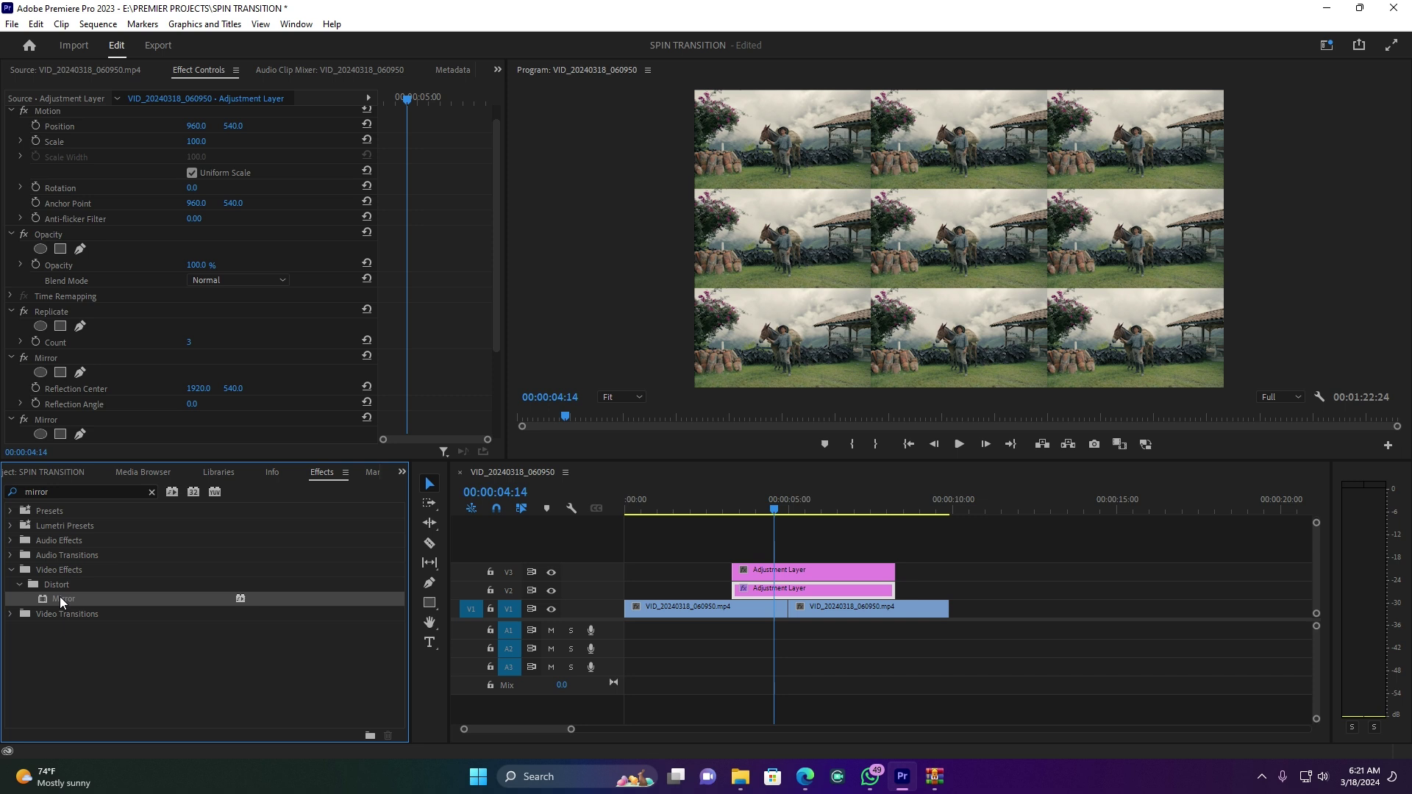
drag(60, 597, 769, 593)
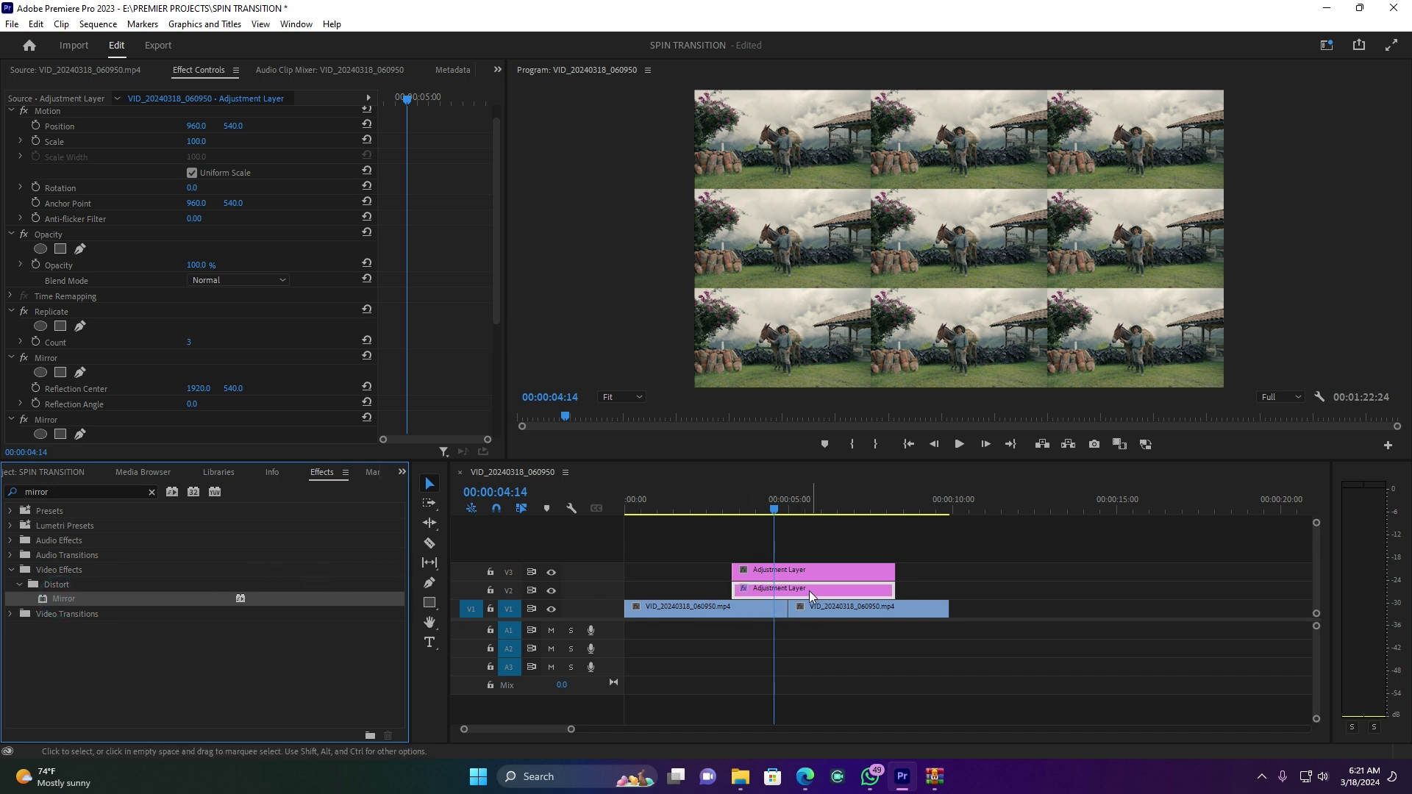
scroll(285, 341, down, 3)
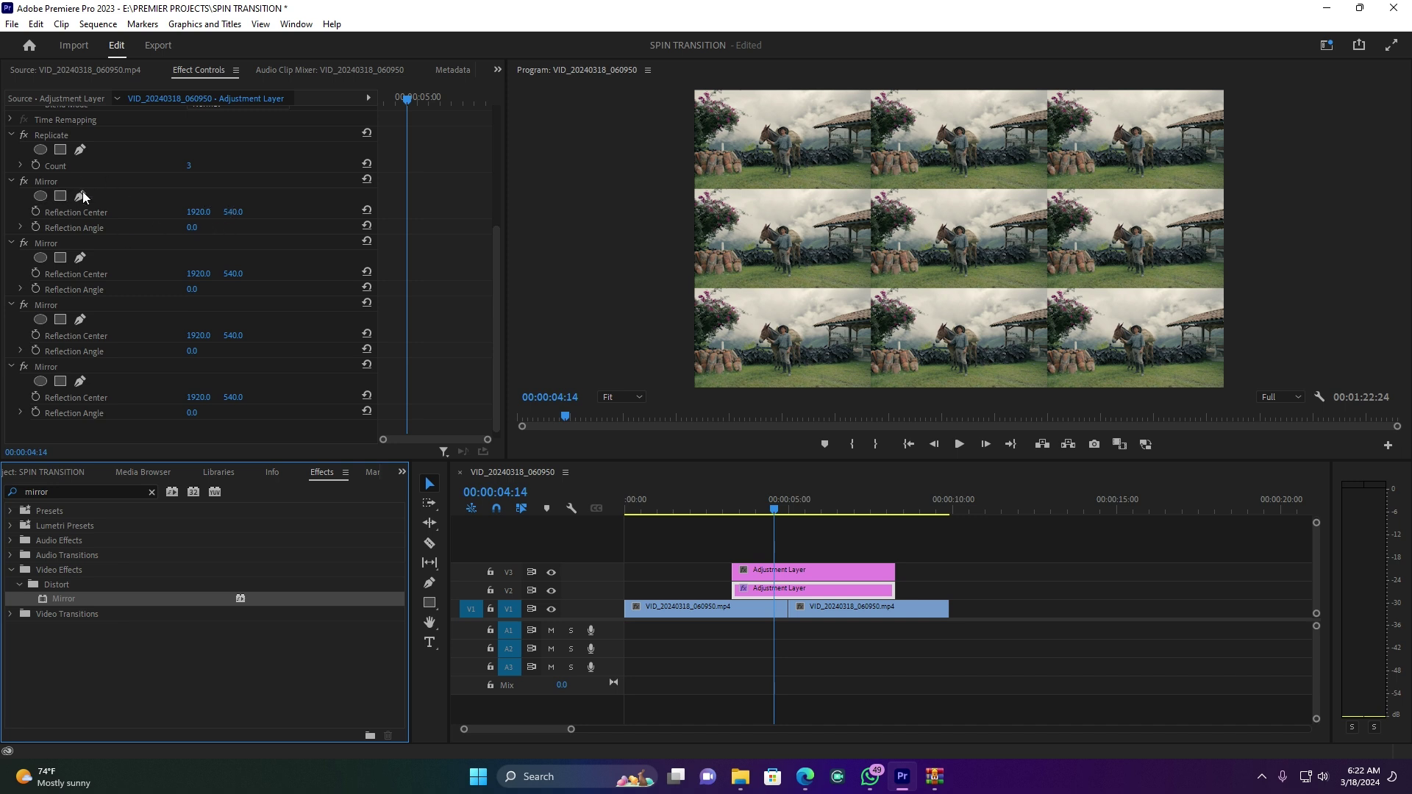
Set the first Mirror to 90° at 1920, 719 and the second to -90° at 1920, 361.
click(190, 225)
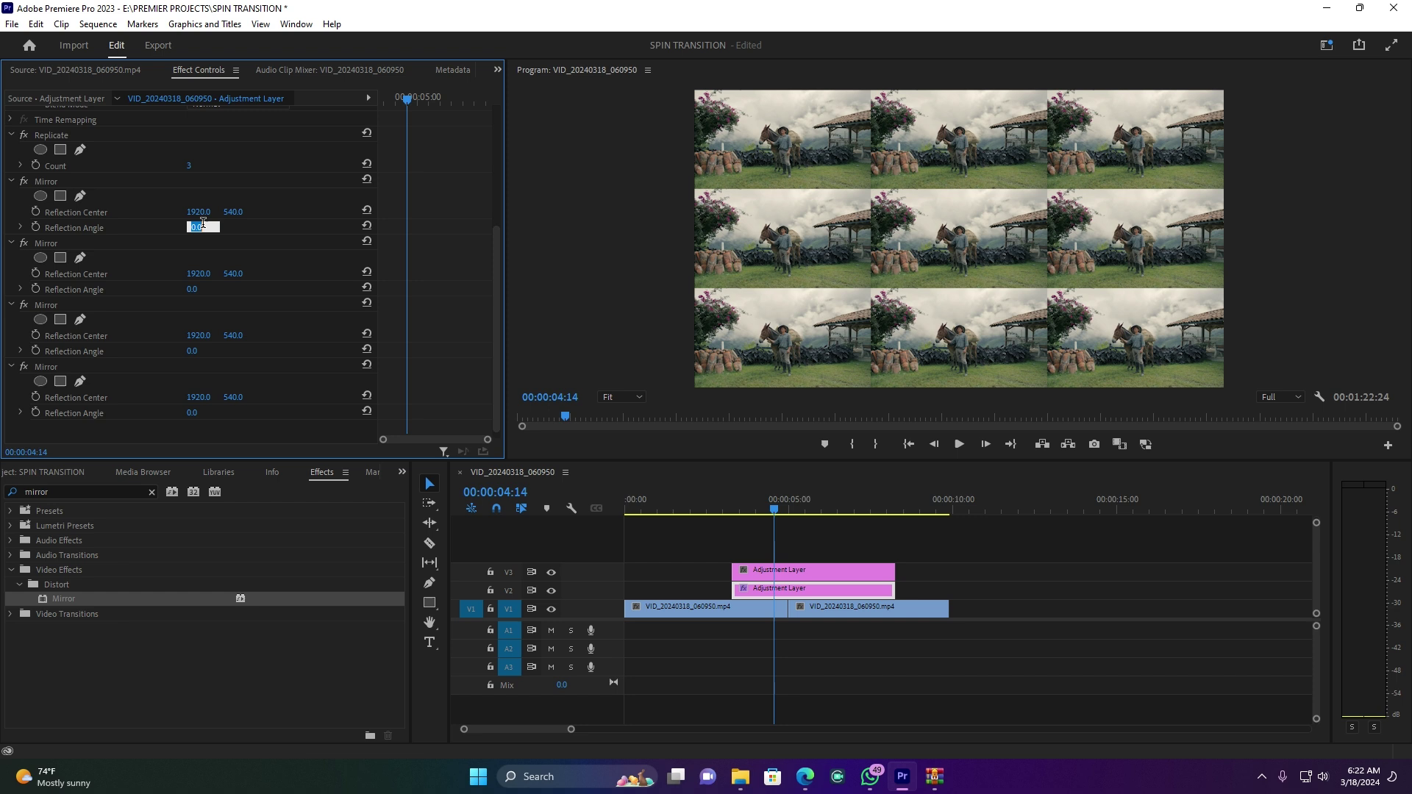
text(90)
click(248, 226)
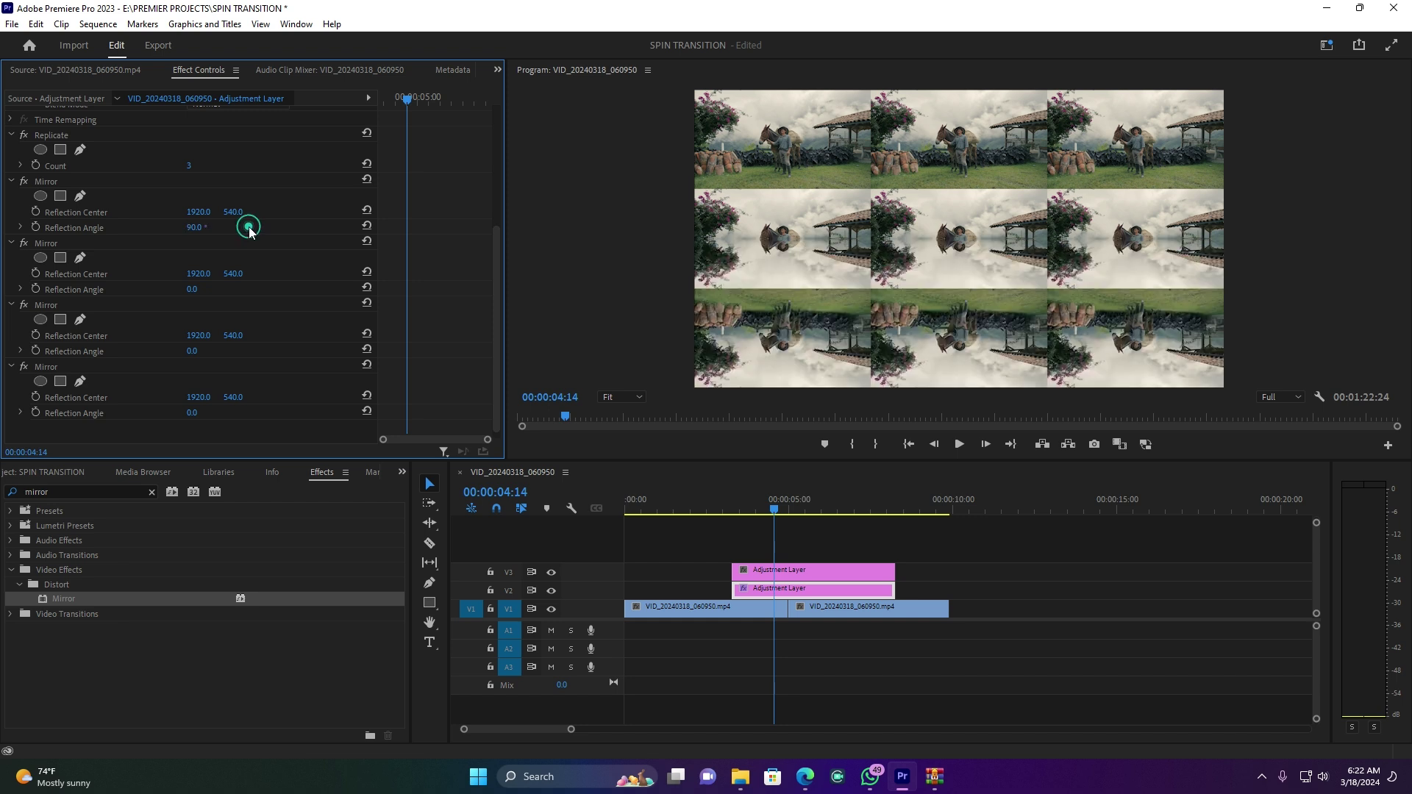
drag(232, 213, 364, 212)
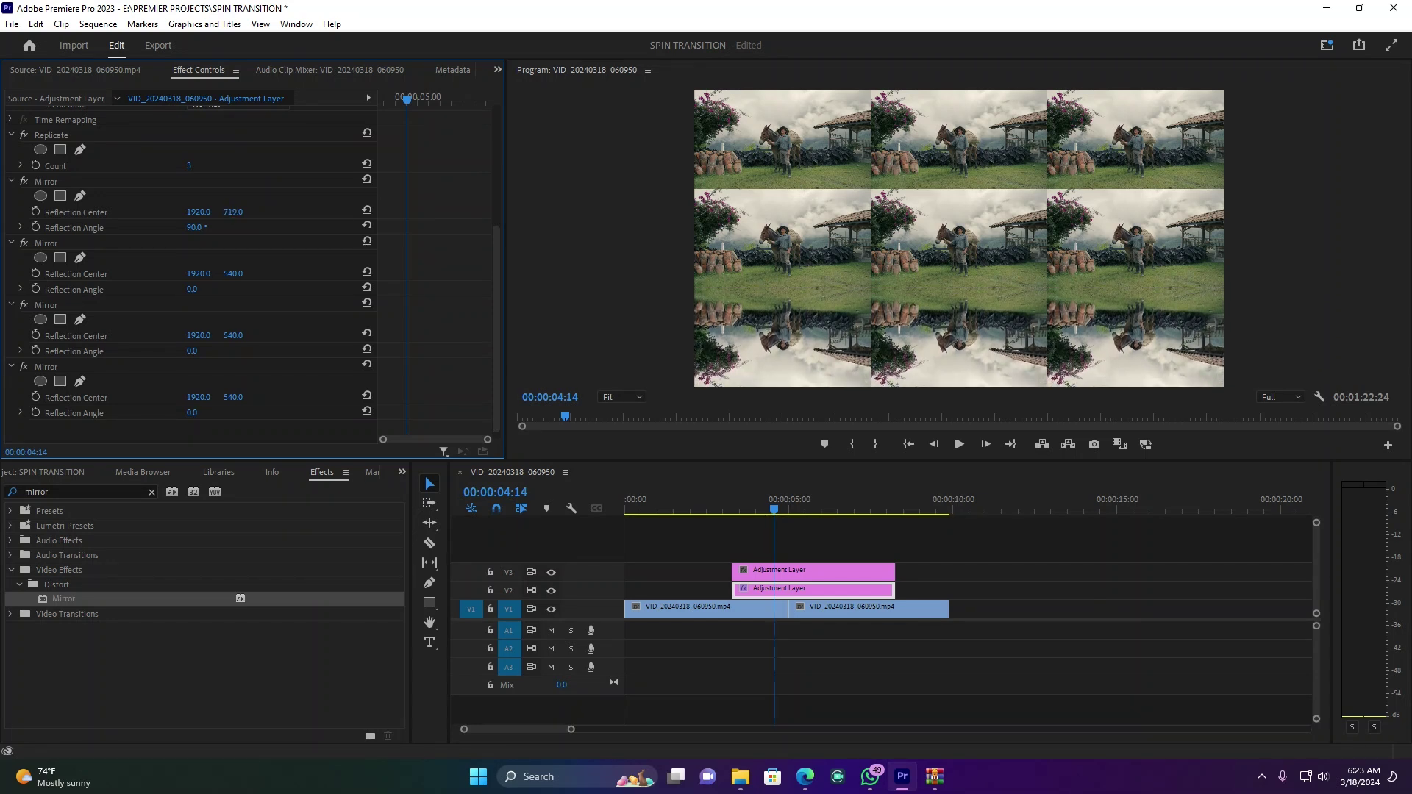
click(195, 289)
text(-9)
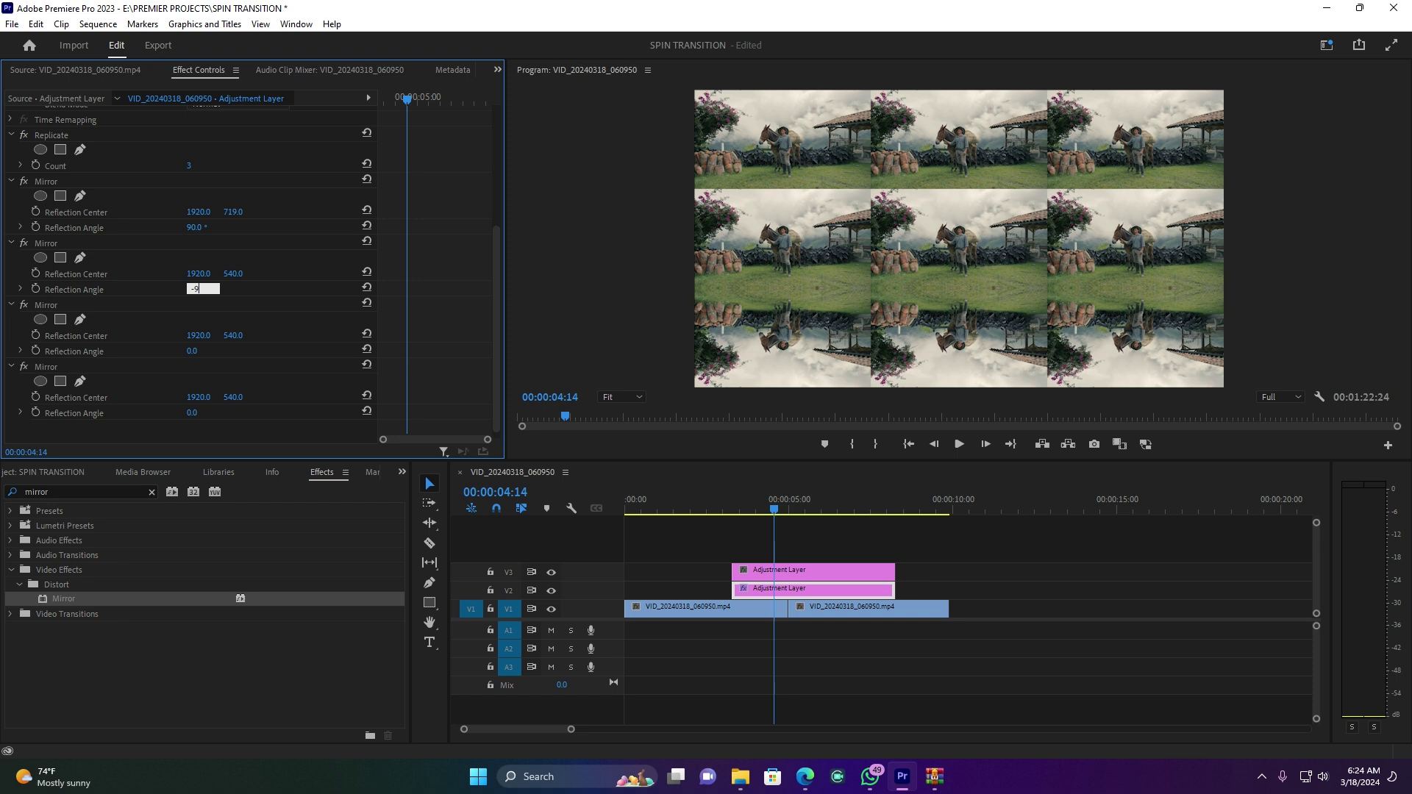
text(0)
click(266, 290)
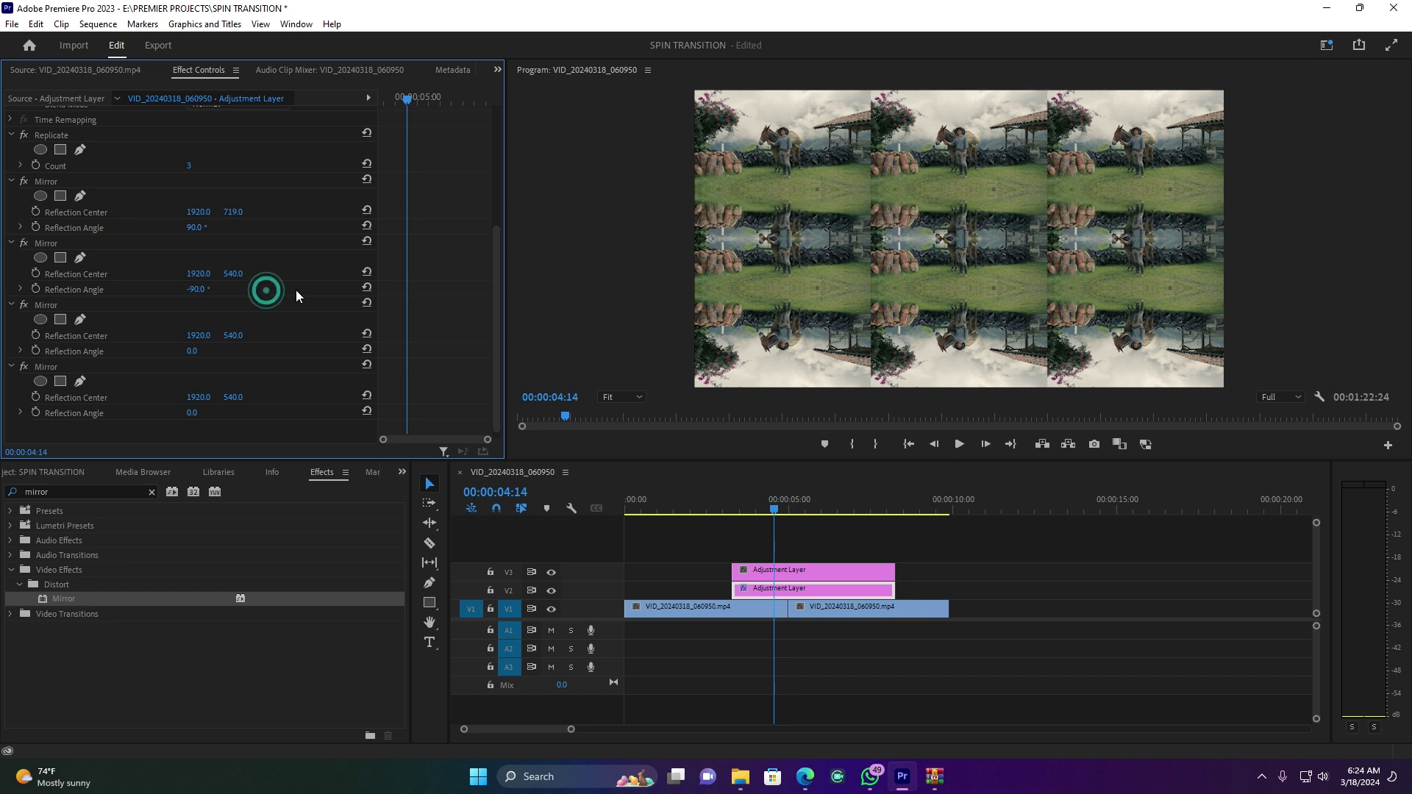
mouse_move(234, 278)
mouse_down()
mouse_move(59, 278)
mouse_move(236, 285)
mouse_up()
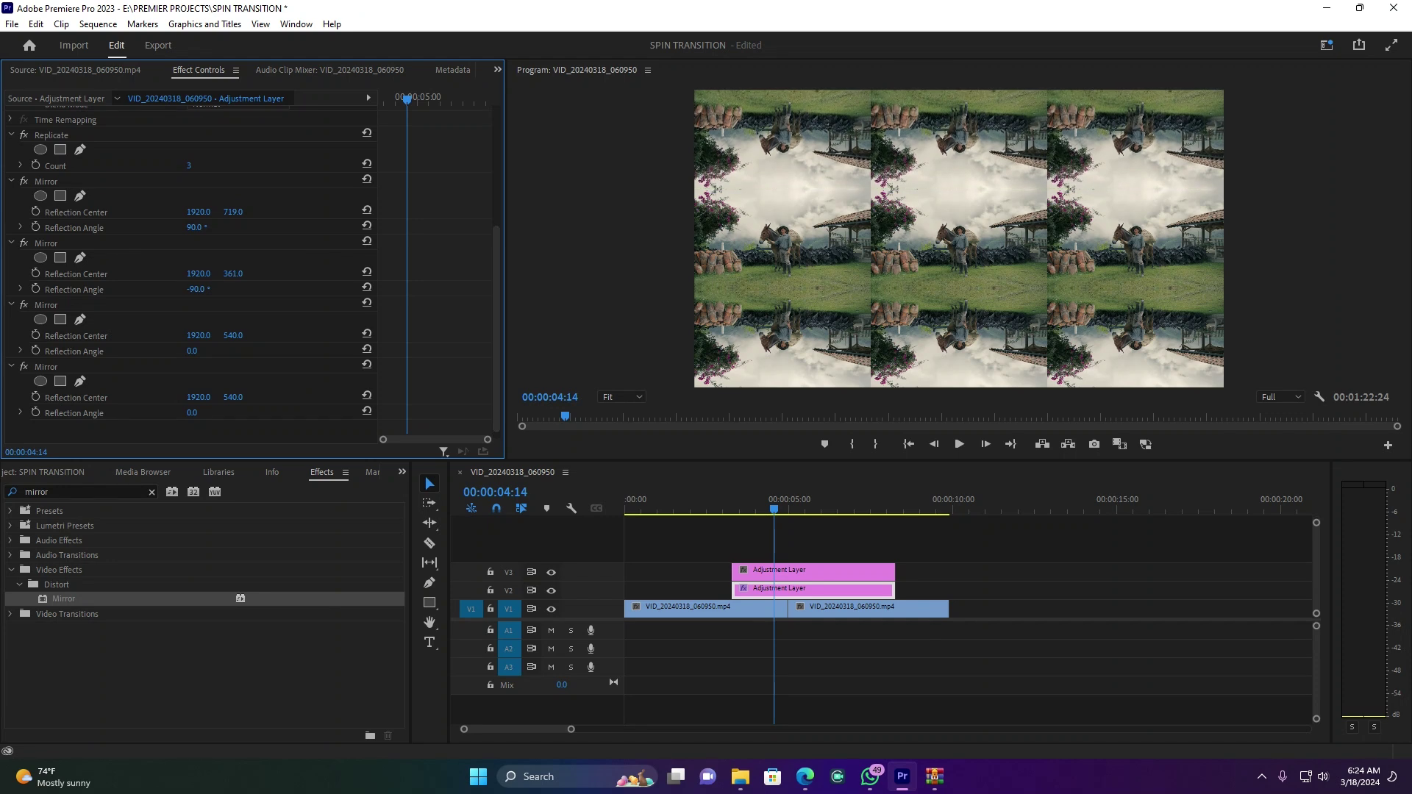
Set the third Mirror to 180° at 640, 540 and shift the fourth's center to 1278, 540.
click(189, 352)
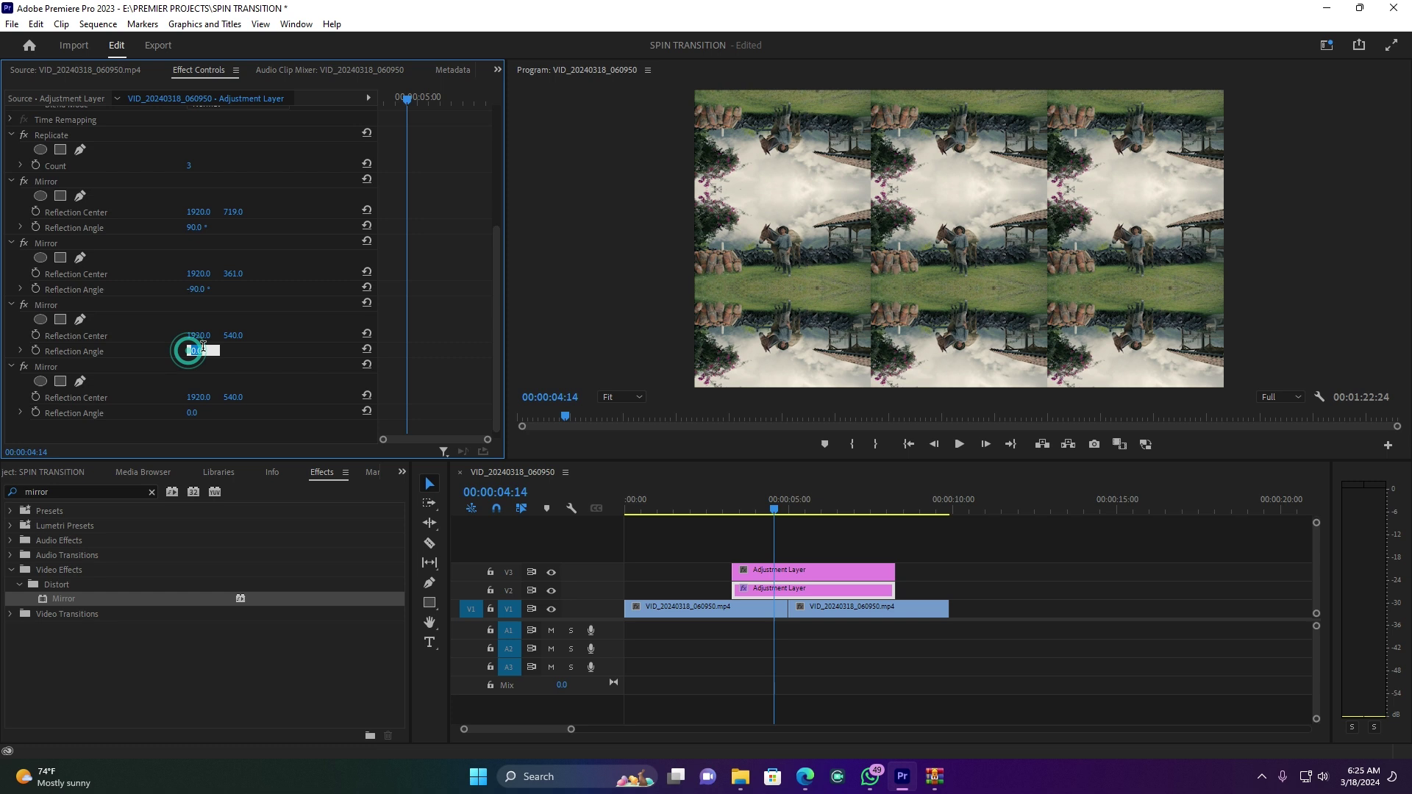
text(180)
key(Return)
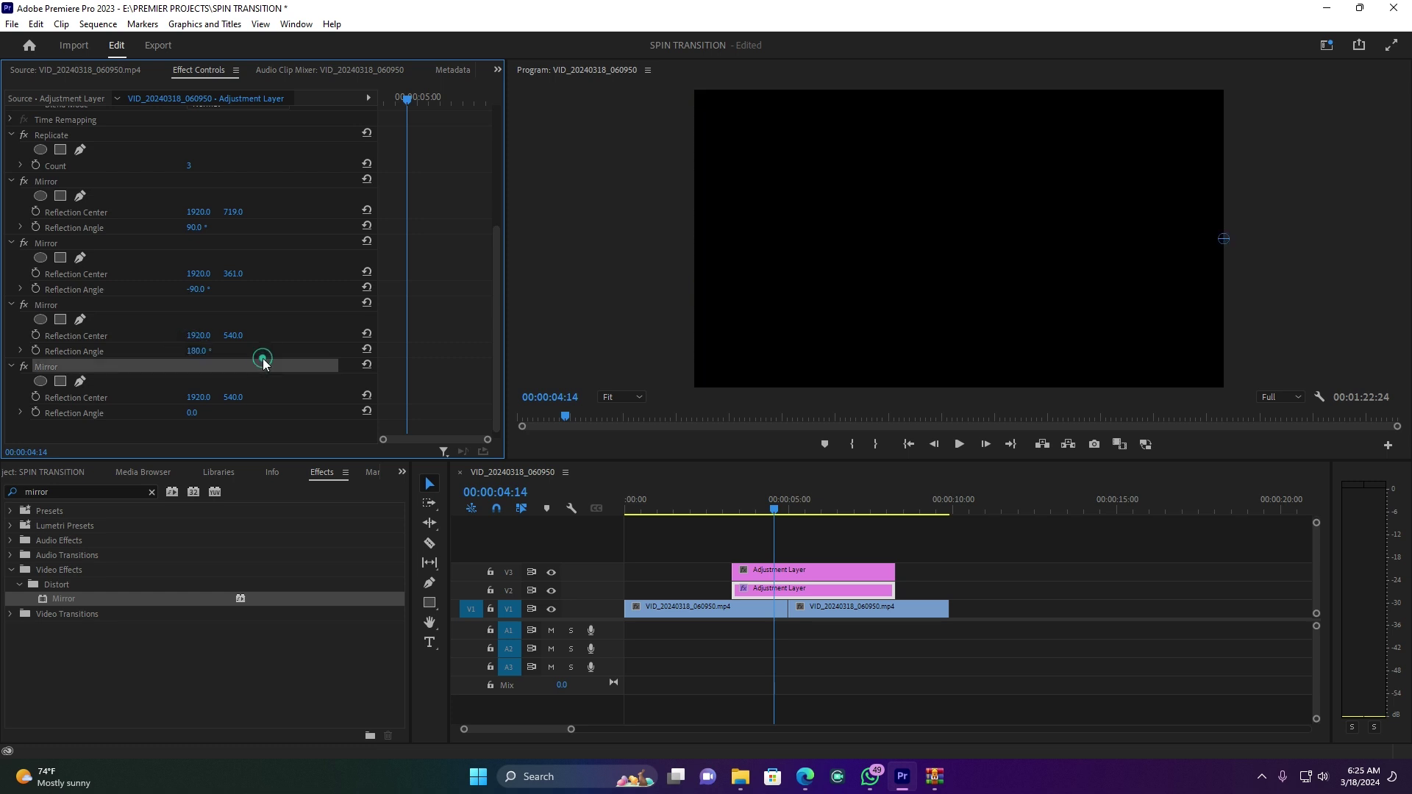
drag(198, 336, 11, 335)
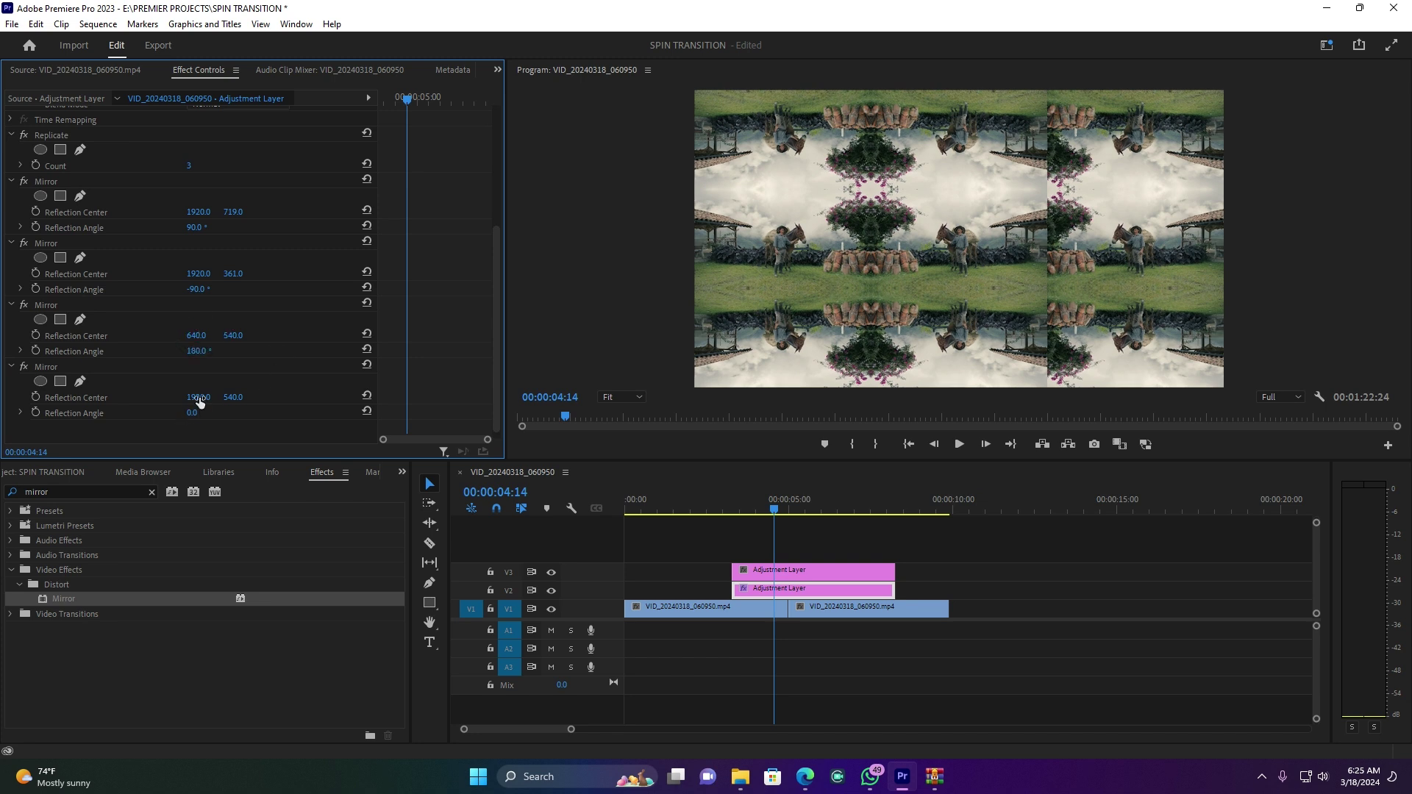
drag(198, 400, 143, 401)
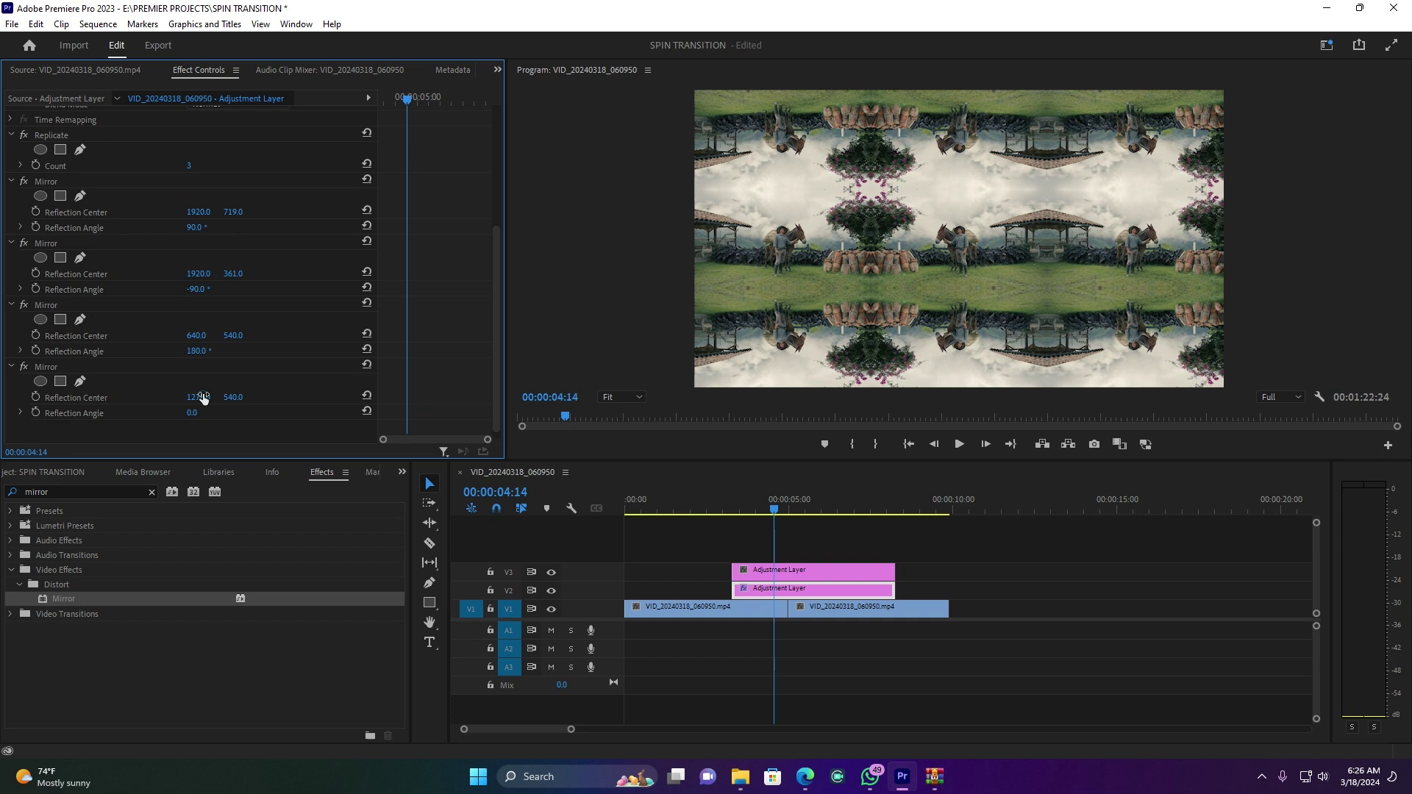
Search 'transform' and apply Distort > Transform to the V3 adjustment layer.
click(152, 493)
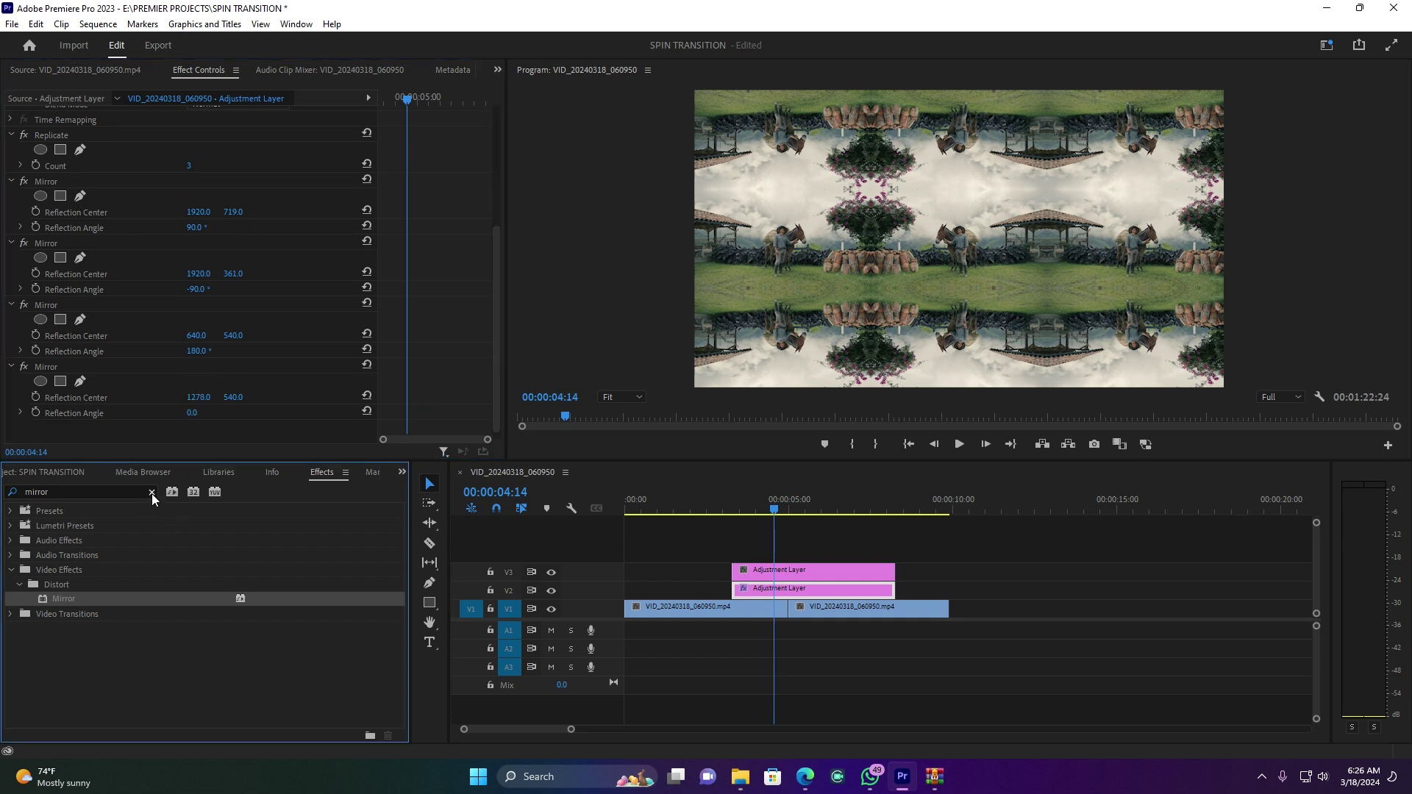
text(tra)
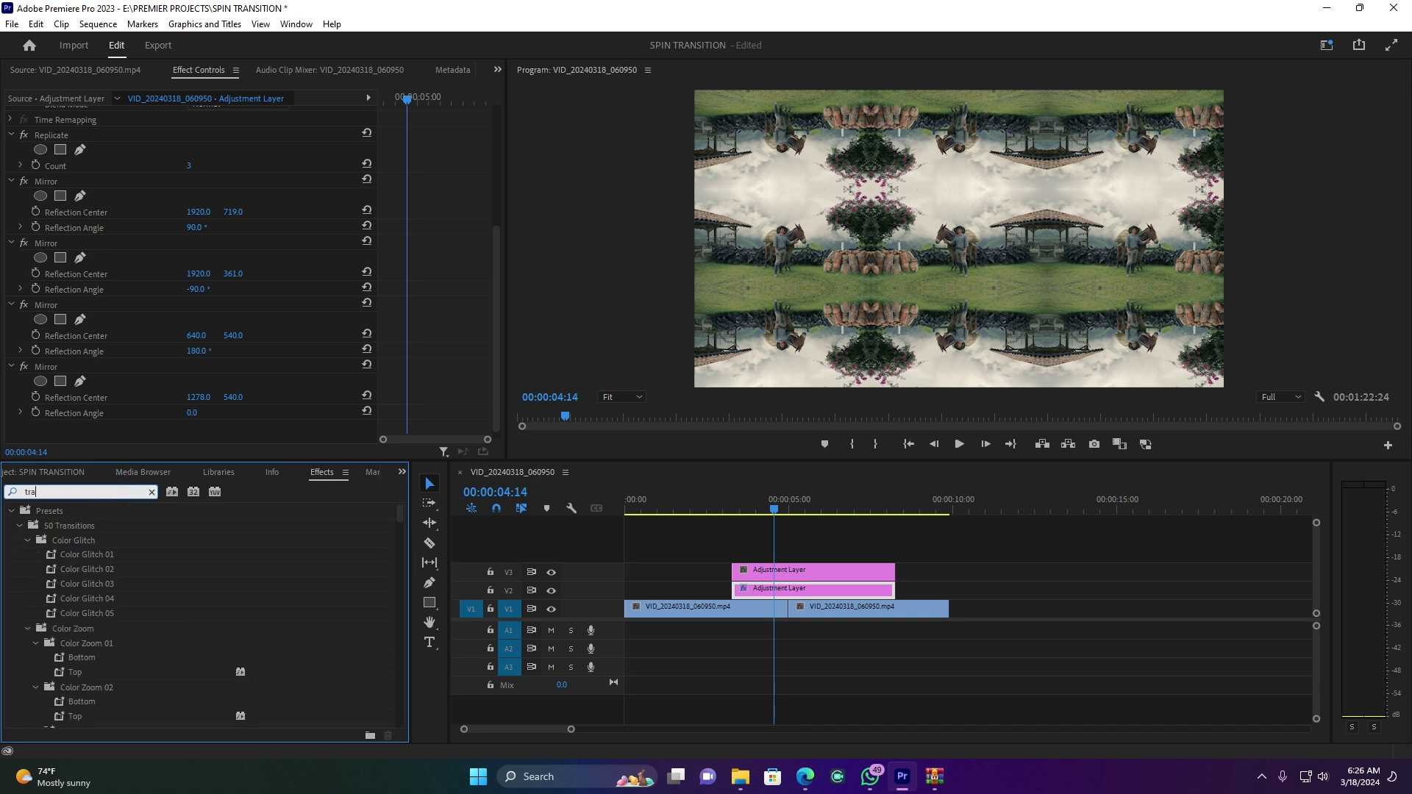
text(nsfo)
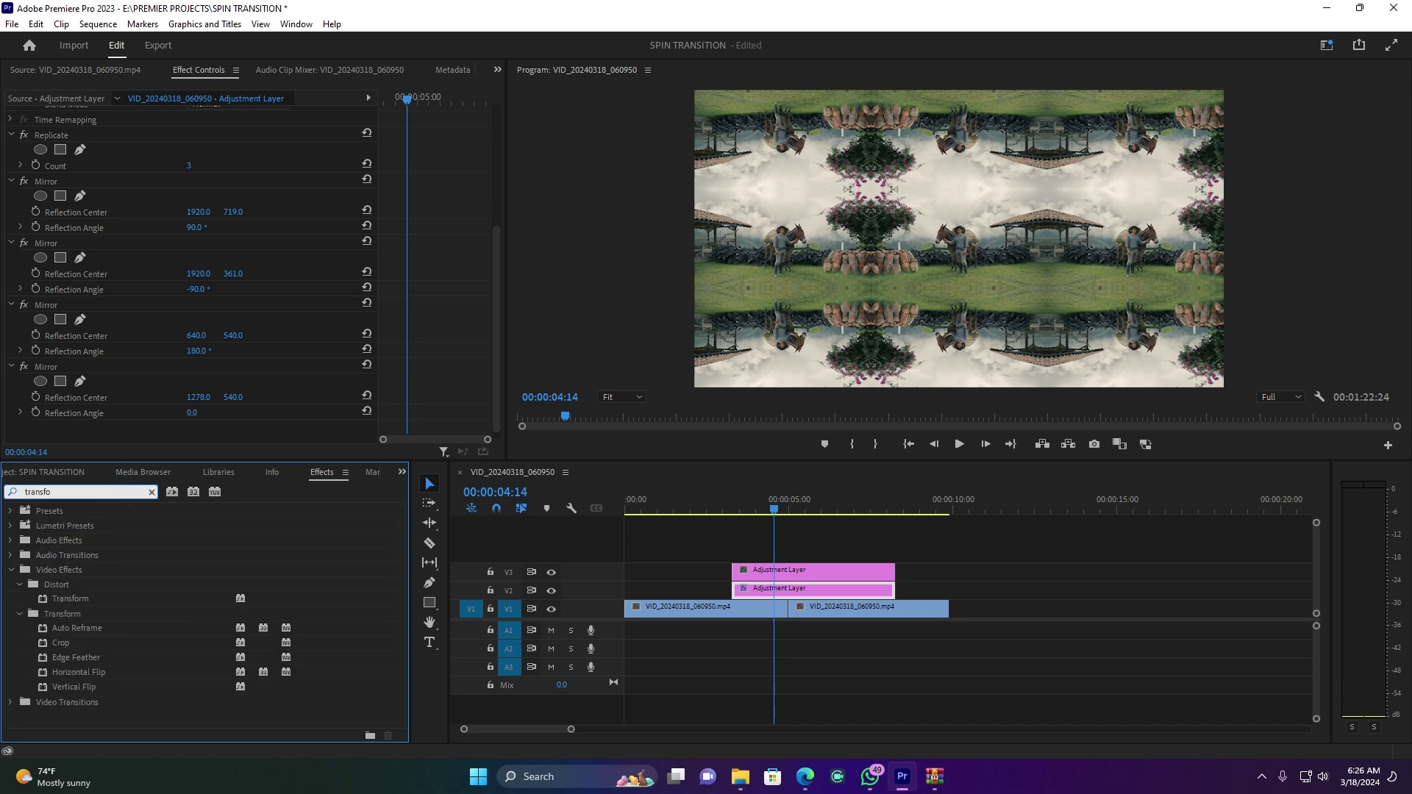
click(80, 600)
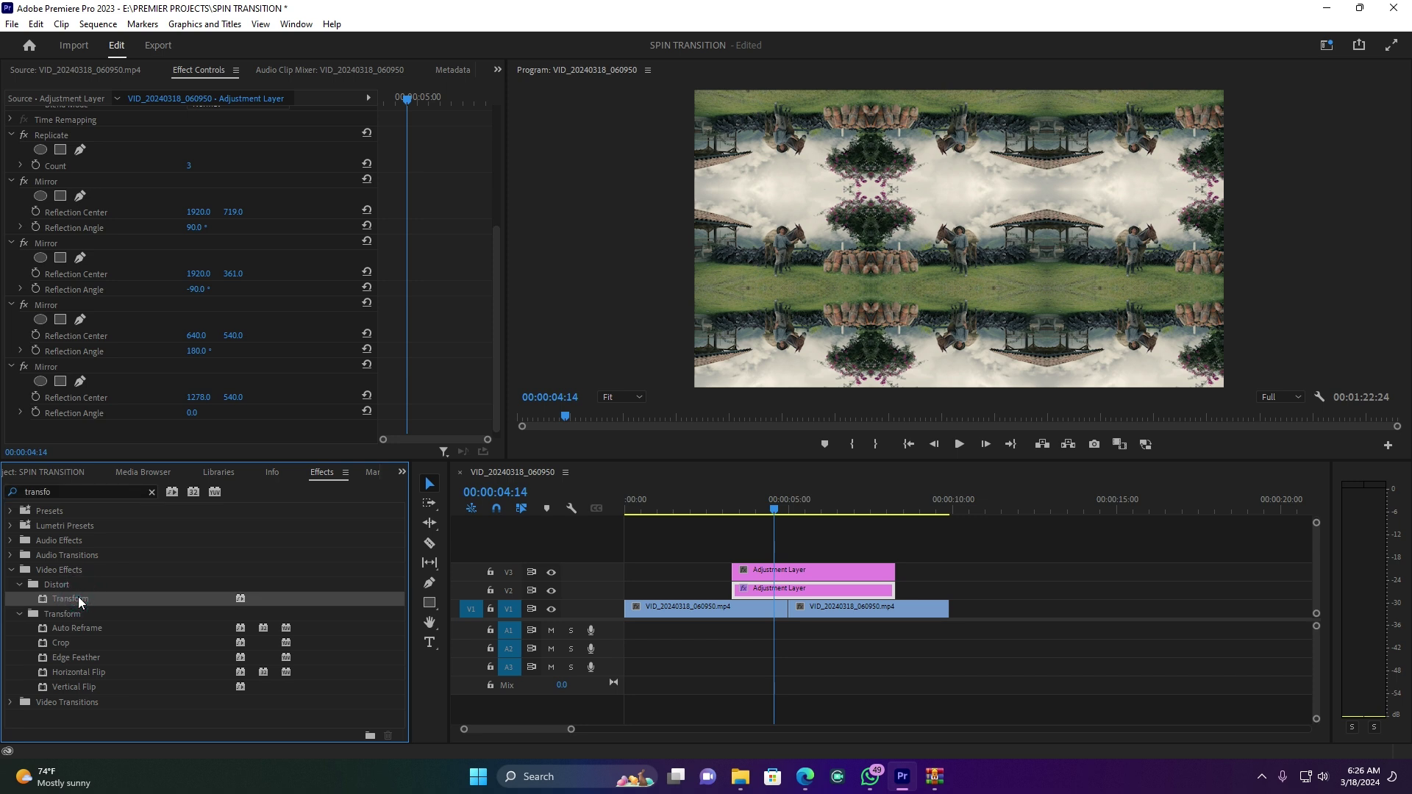
drag(72, 597, 786, 571)
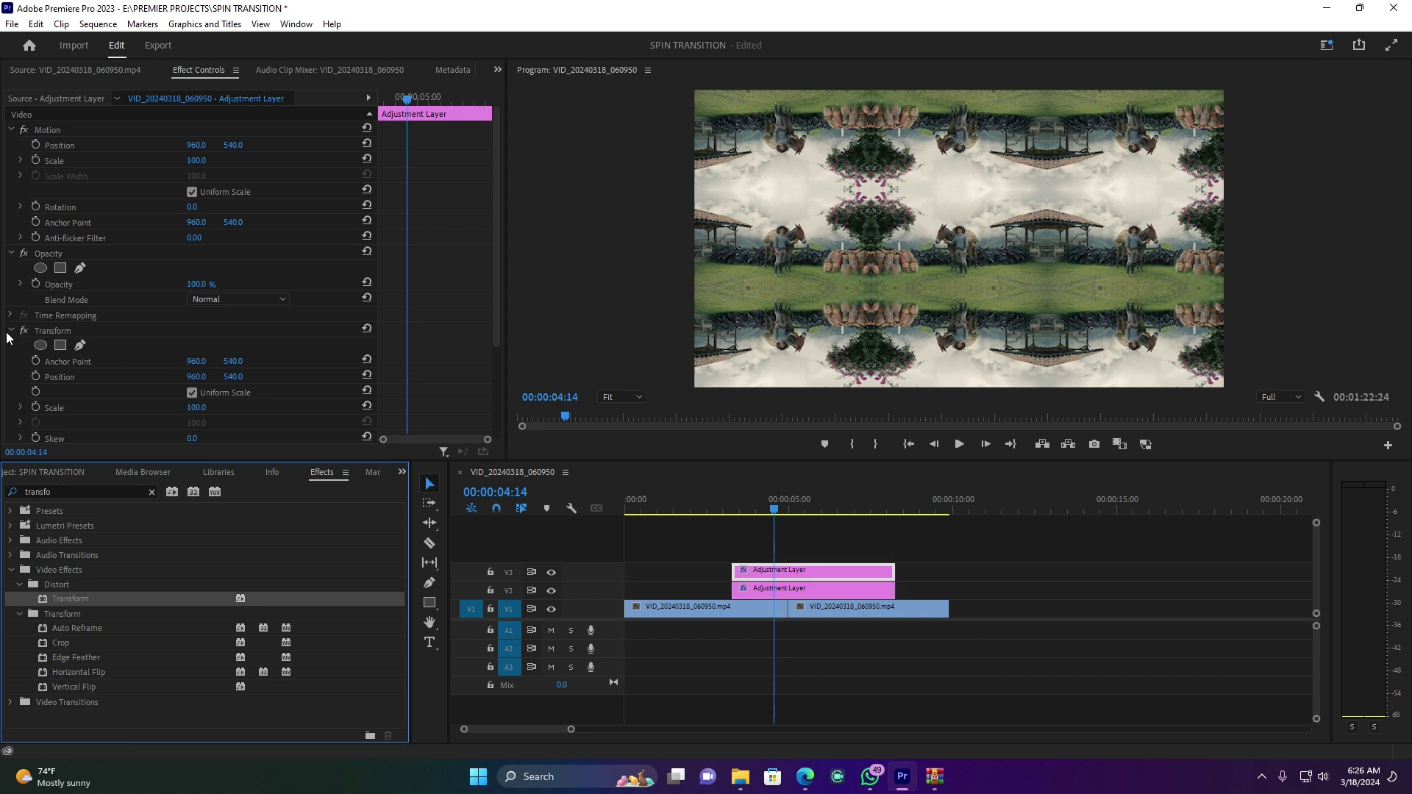
Set the Transform effect's Scale to 300.
scroll(118, 299, down, 4)
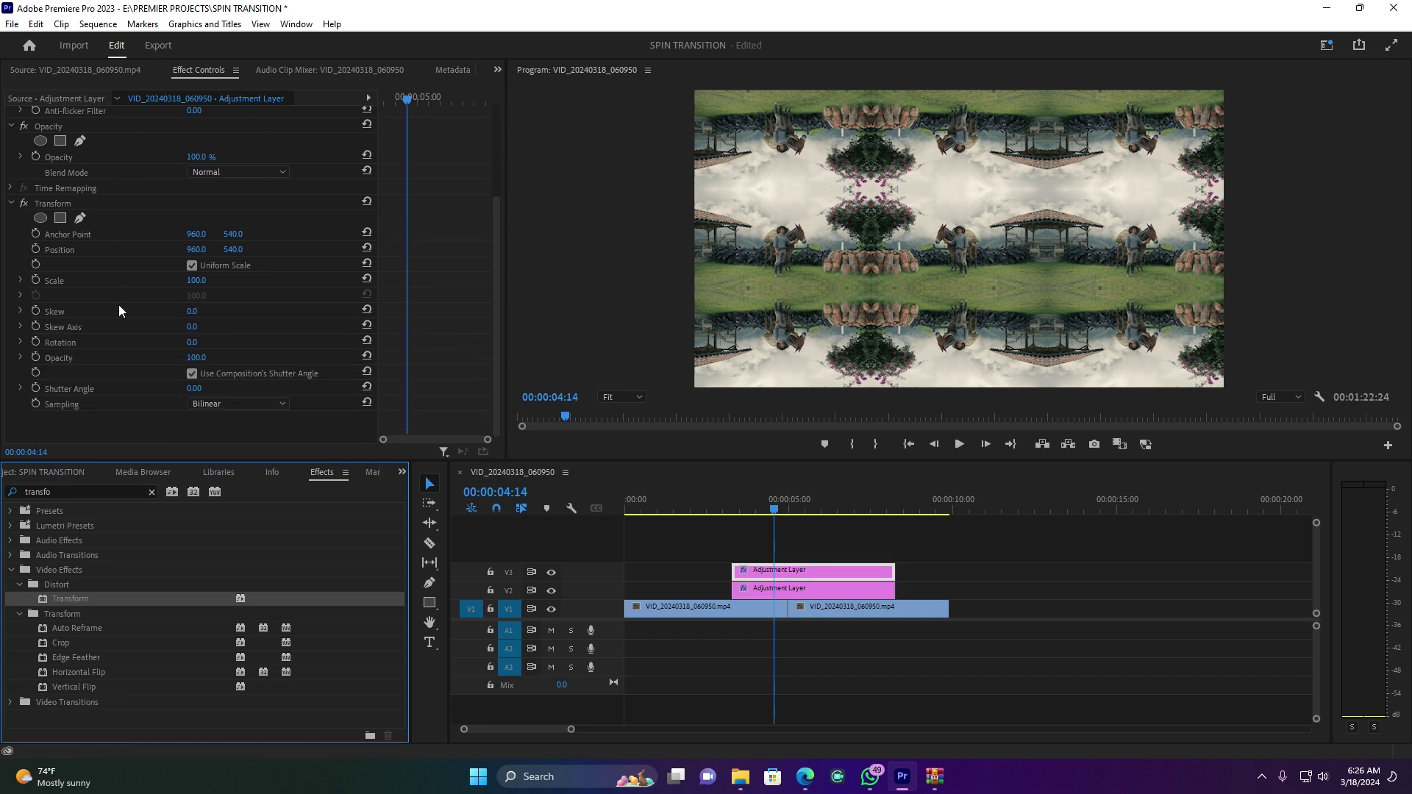
click(196, 281)
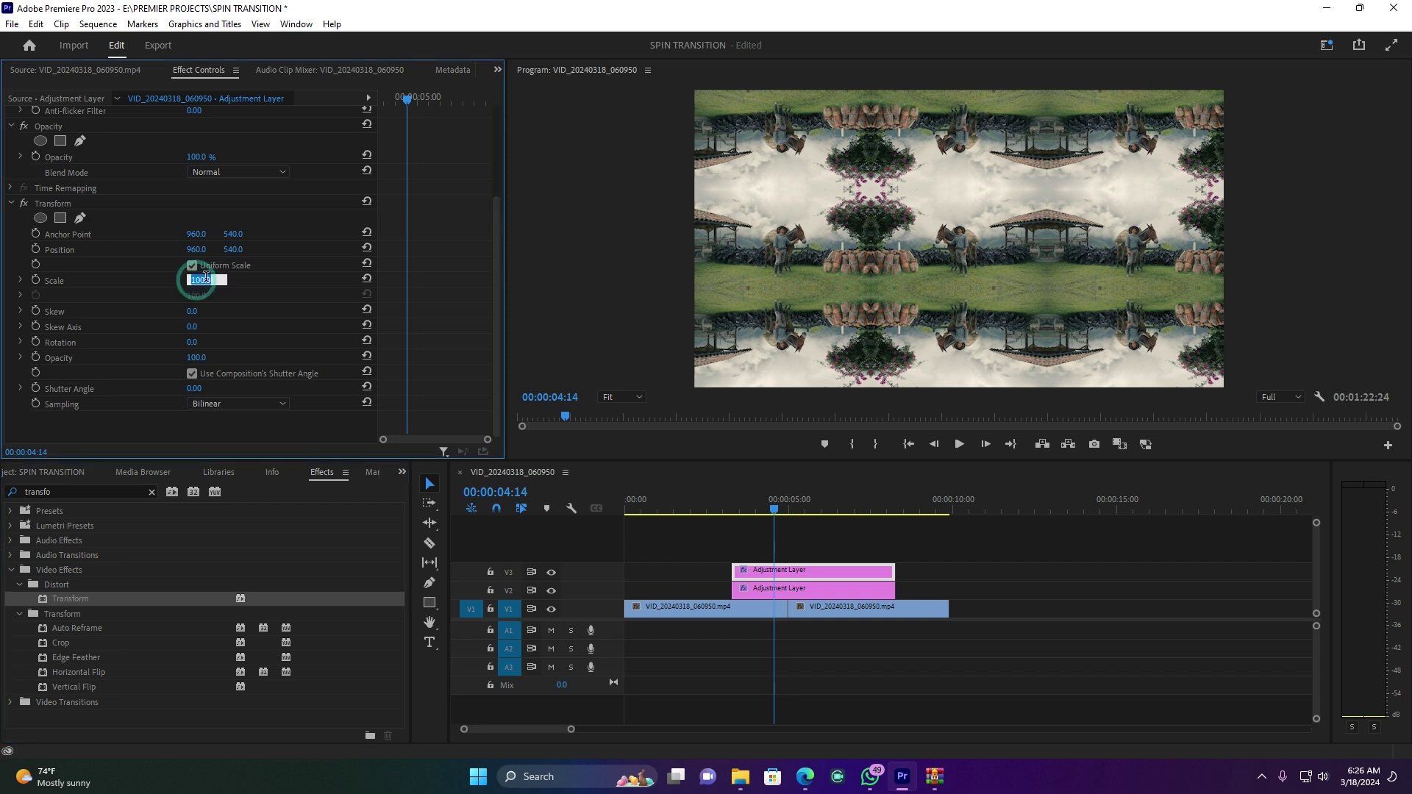
text(300)
key(Return)
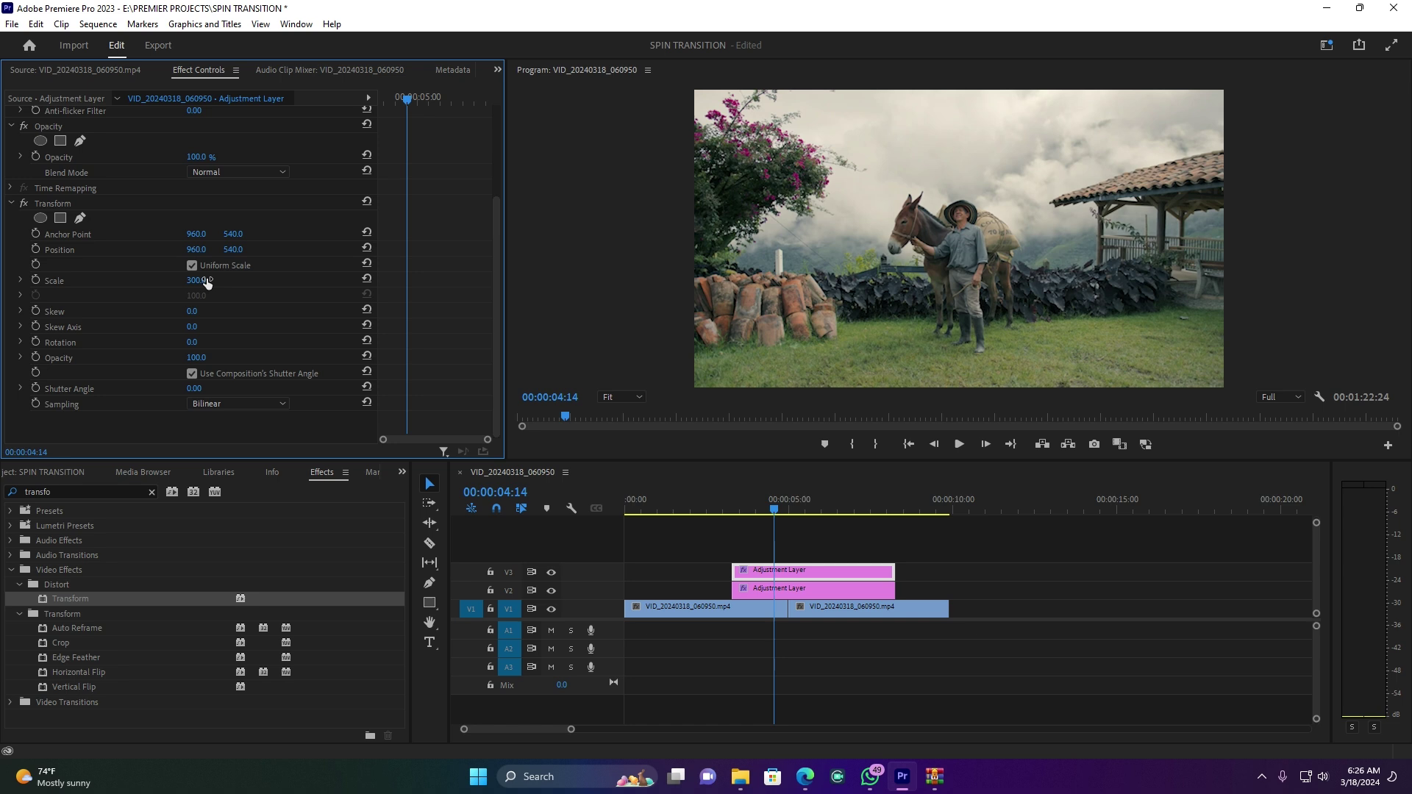
Set a Rotation keyframe of 0° at 00:00:04:15 on the Transform effect.
click(776, 513)
drag(776, 513, 787, 506)
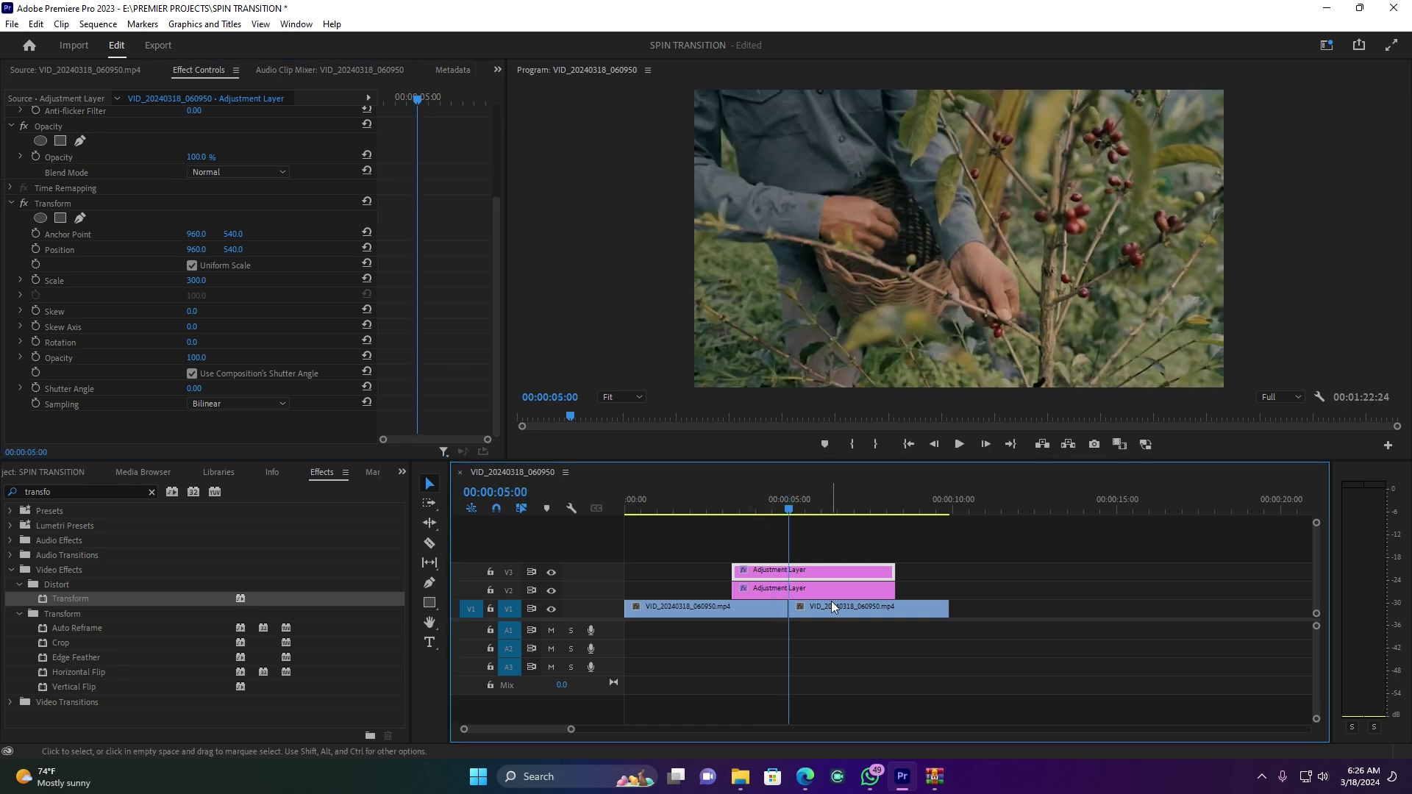
scroll(567, 722, up, 5)
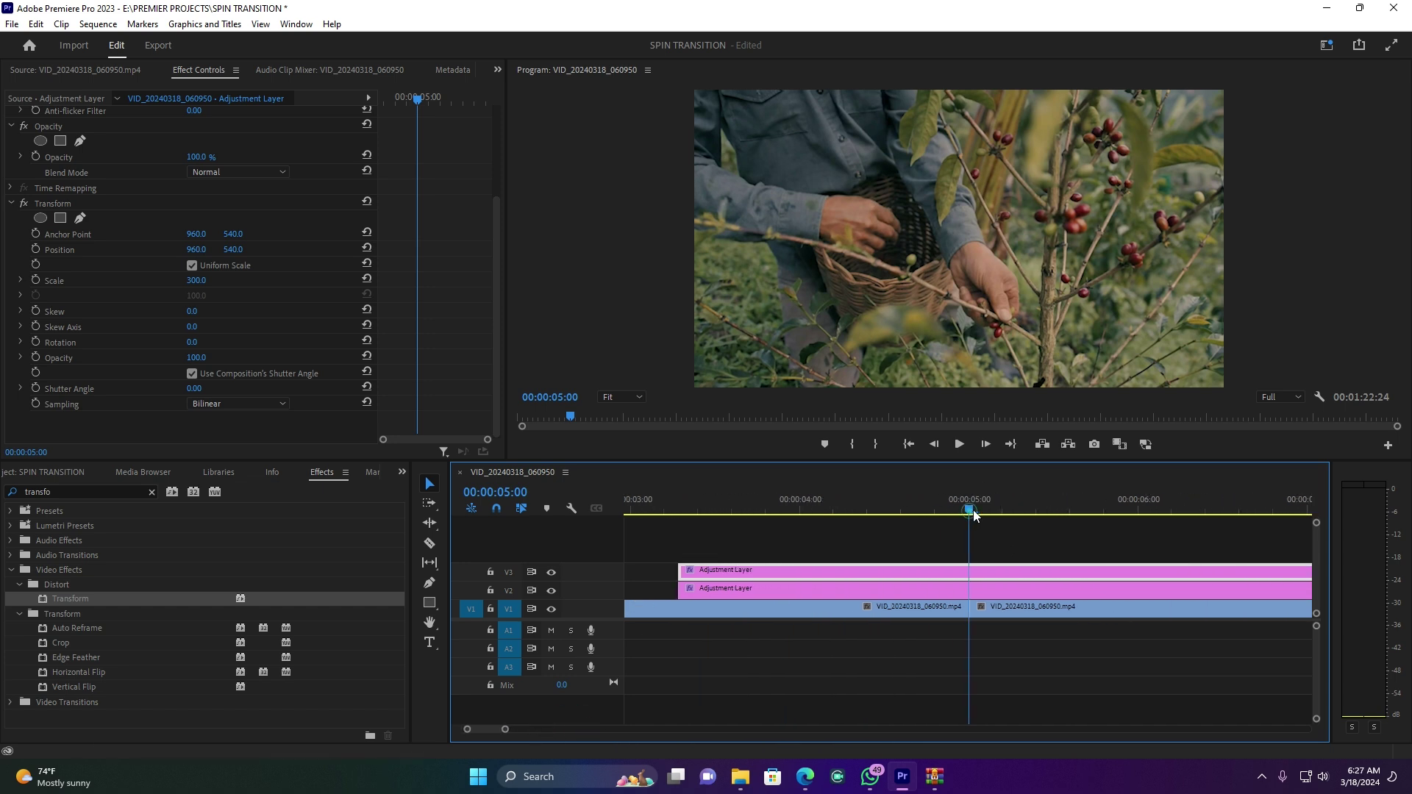
click(969, 513)
key(Left)
key(Left)
key(Left)
key(Left)
key(Left)
key(Left)
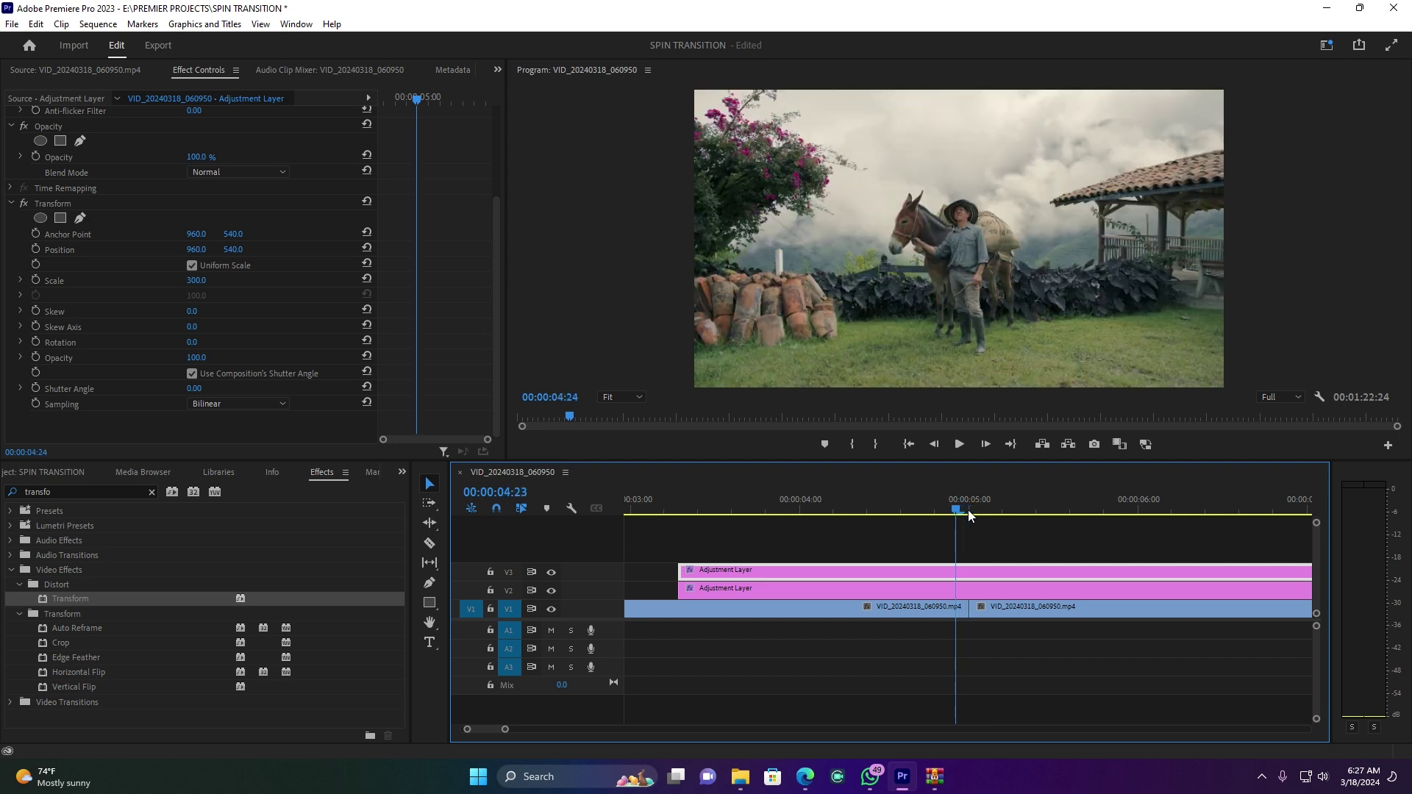
key(Left)
key(Left)
key(Left)
key(Left)
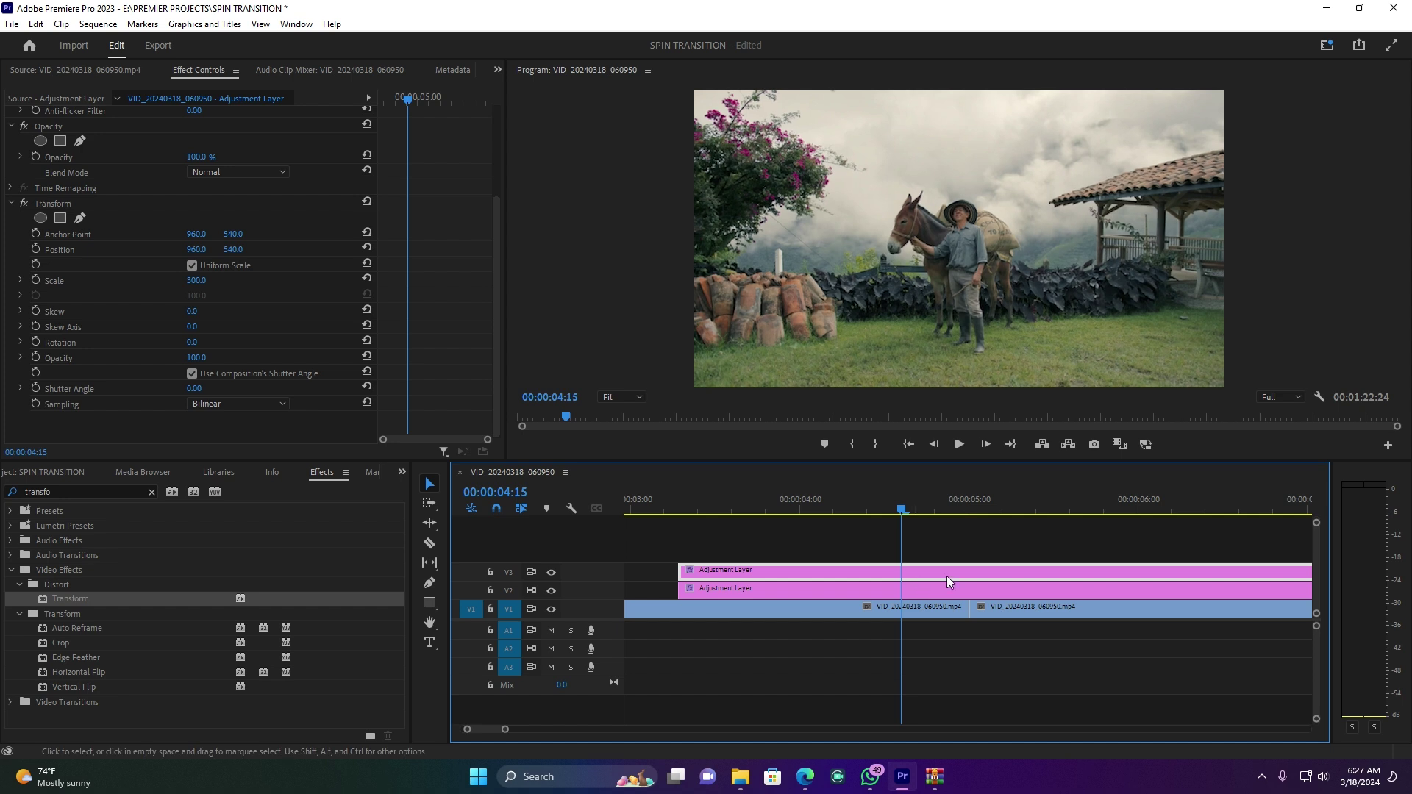
click(36, 342)
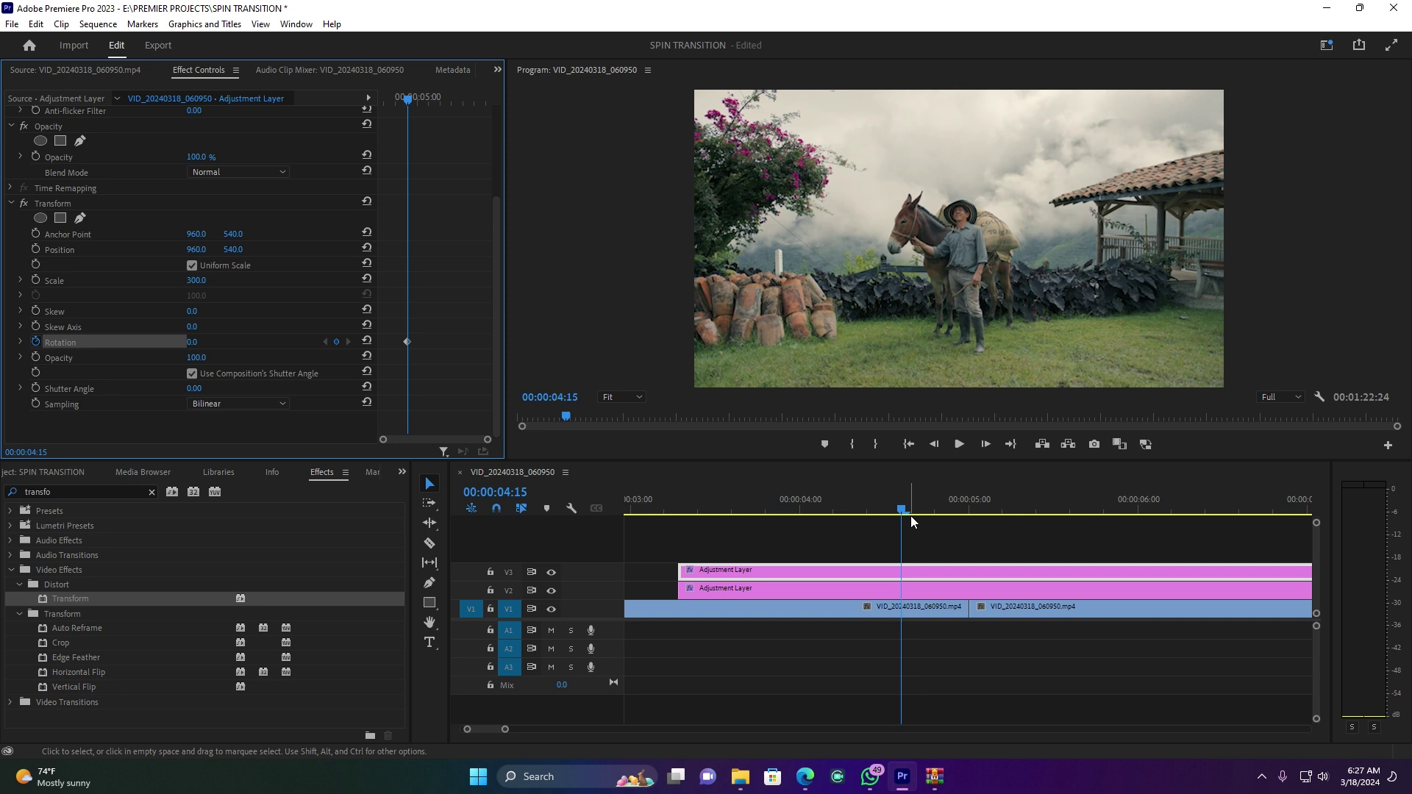
Add a Rotation keyframe of 180° at 00:00:05:10.
drag(920, 507, 972, 506)
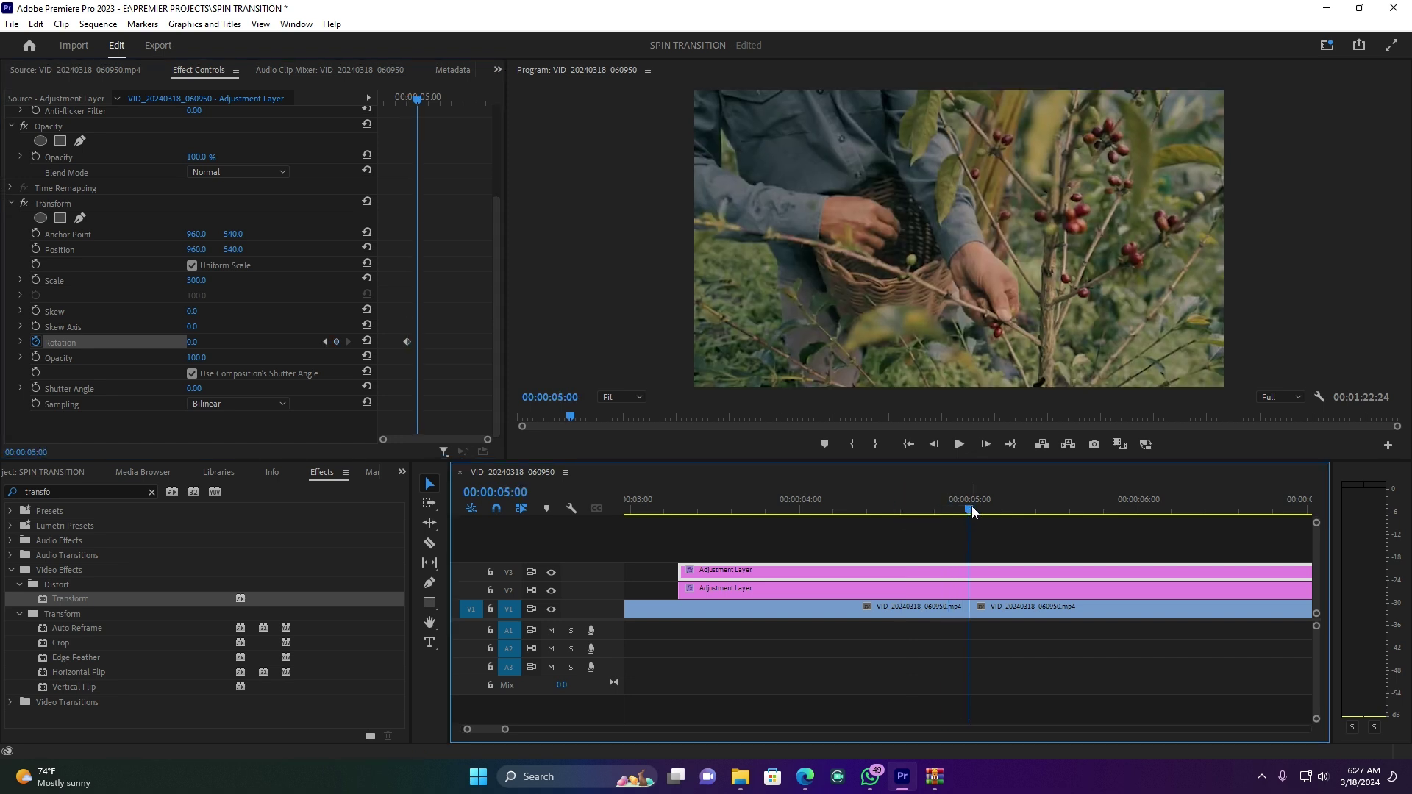
key(Right)
key(Right)
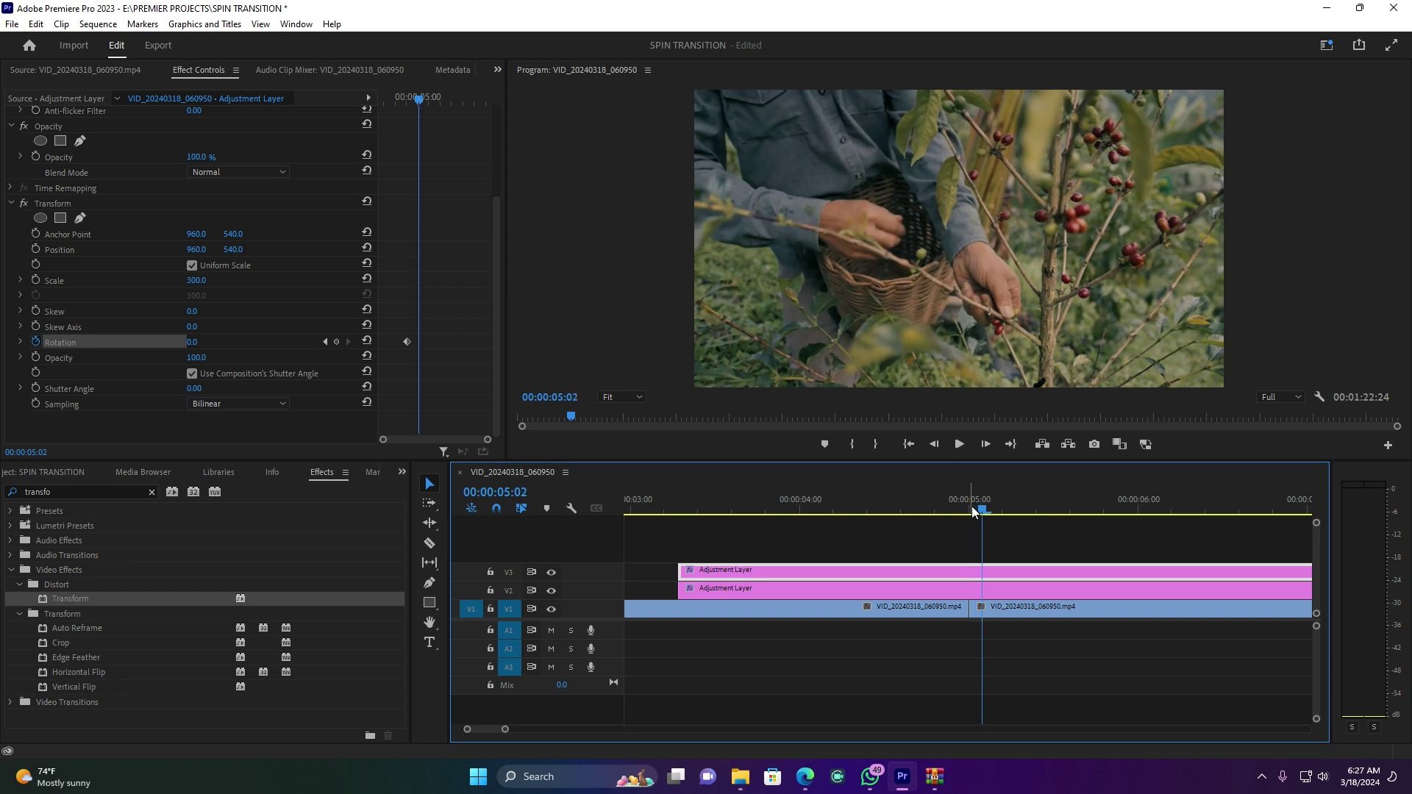
key(Right)
key(Right)
key(Right)
key(Right)
key(Right)
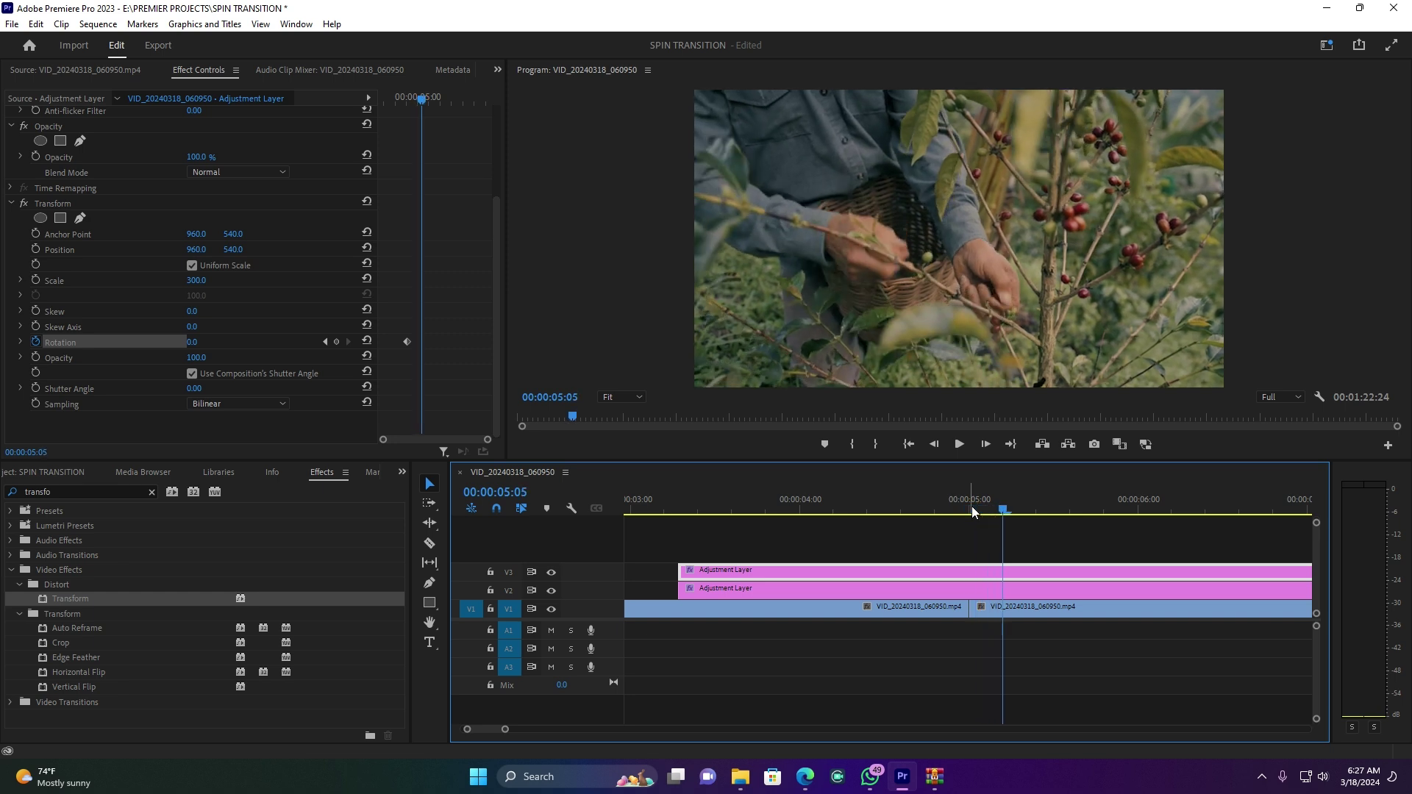
key(Right)
key(Right)
key(Right)
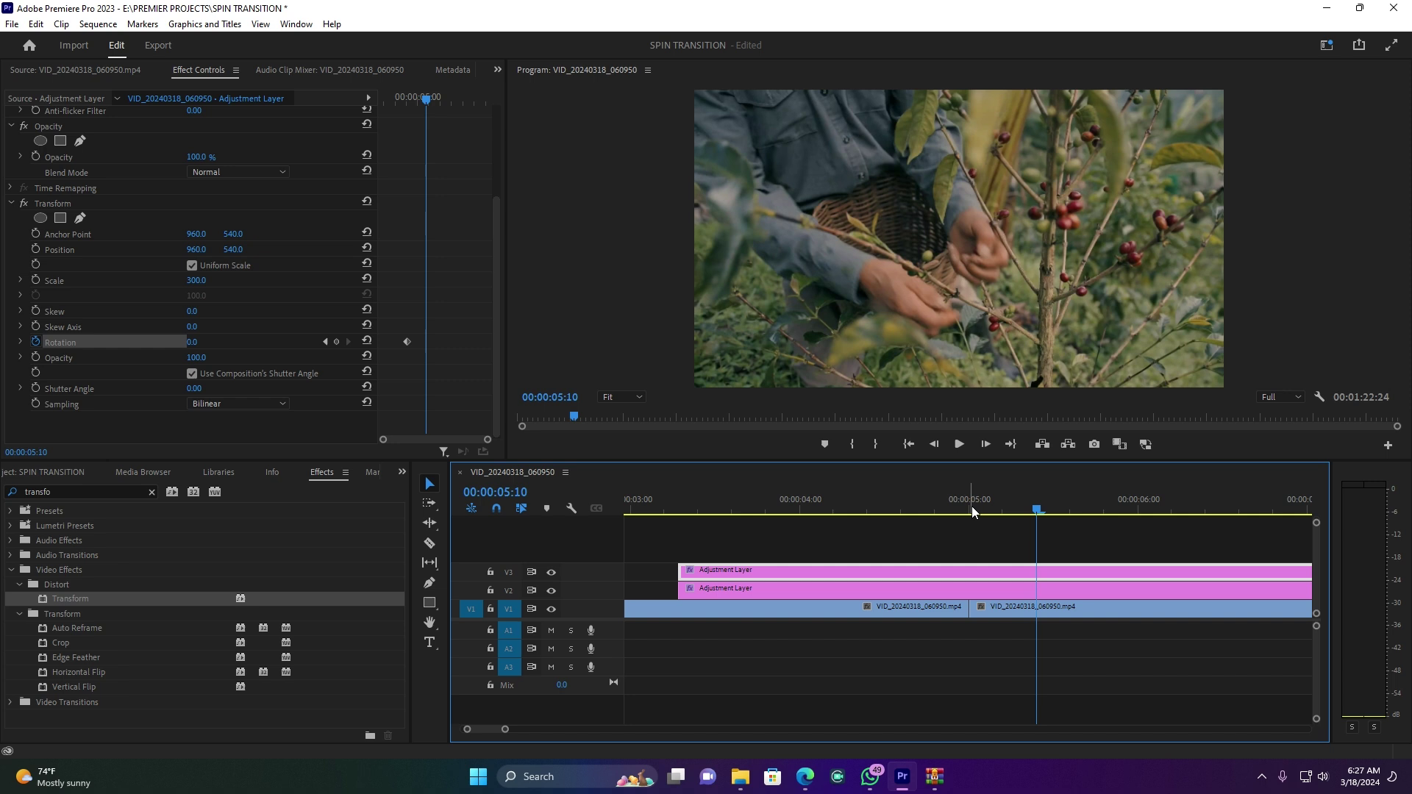
click(203, 338)
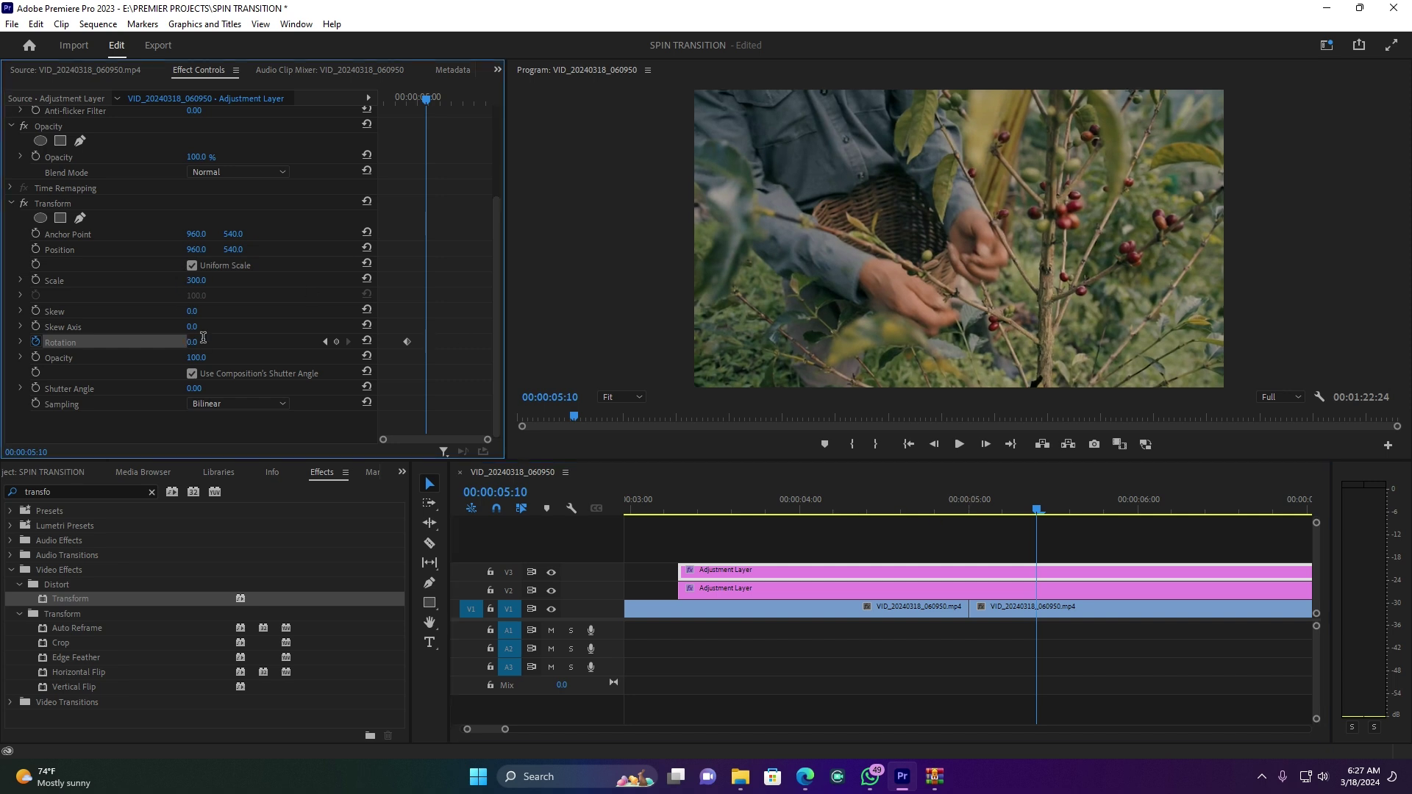
click(203, 338)
text(180)
key(Return)
Play back the spin from 00:00:04:10 across the cut.
click(912, 502)
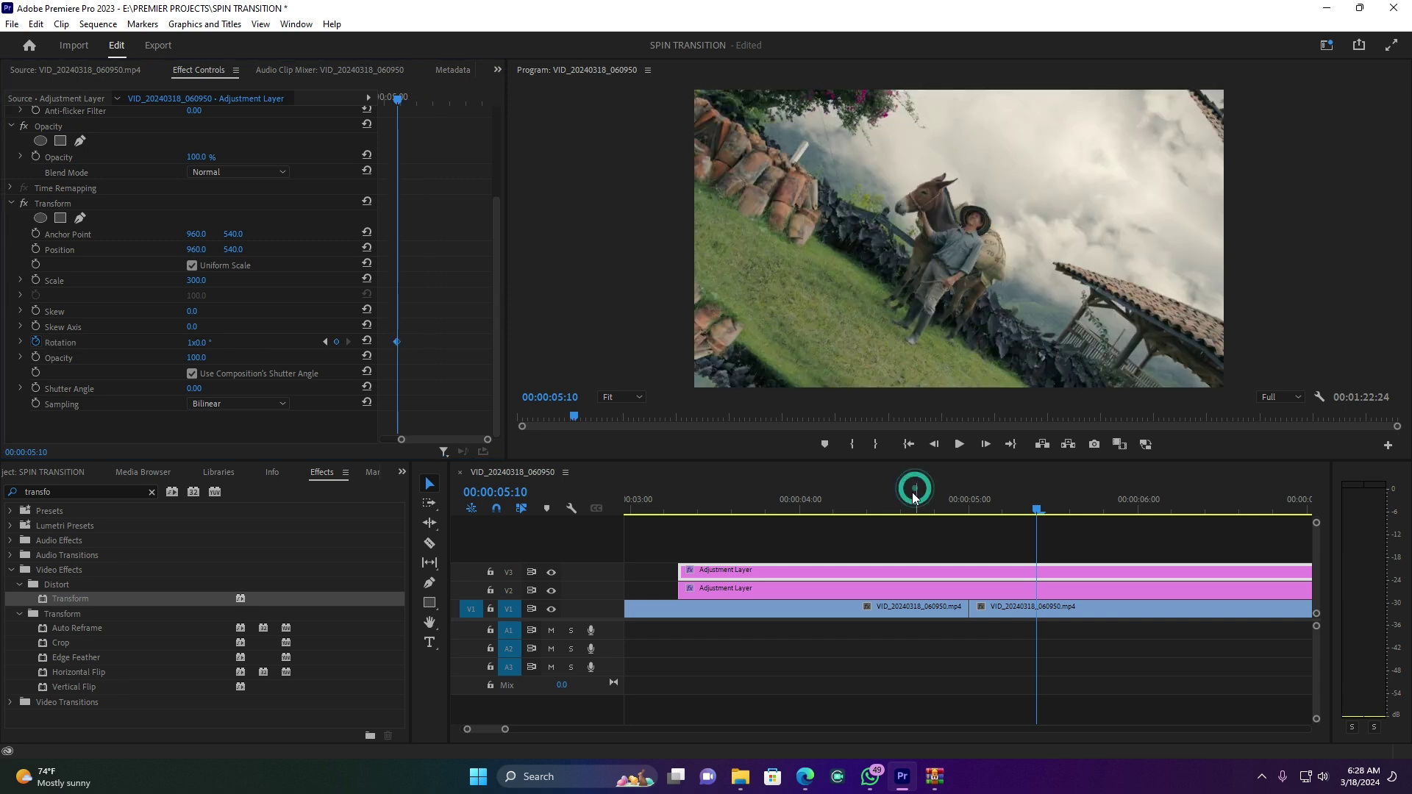
click(867, 495)
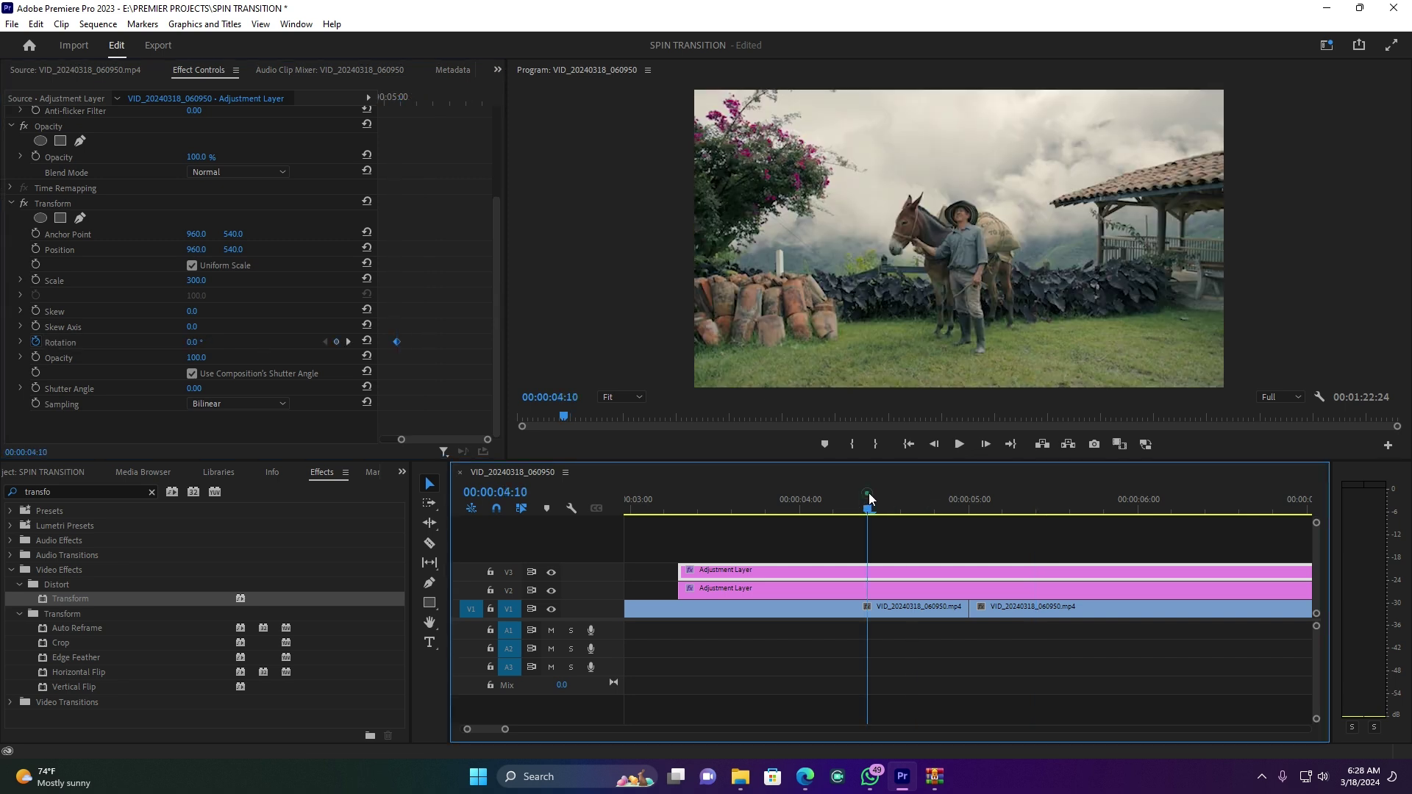
key(space)
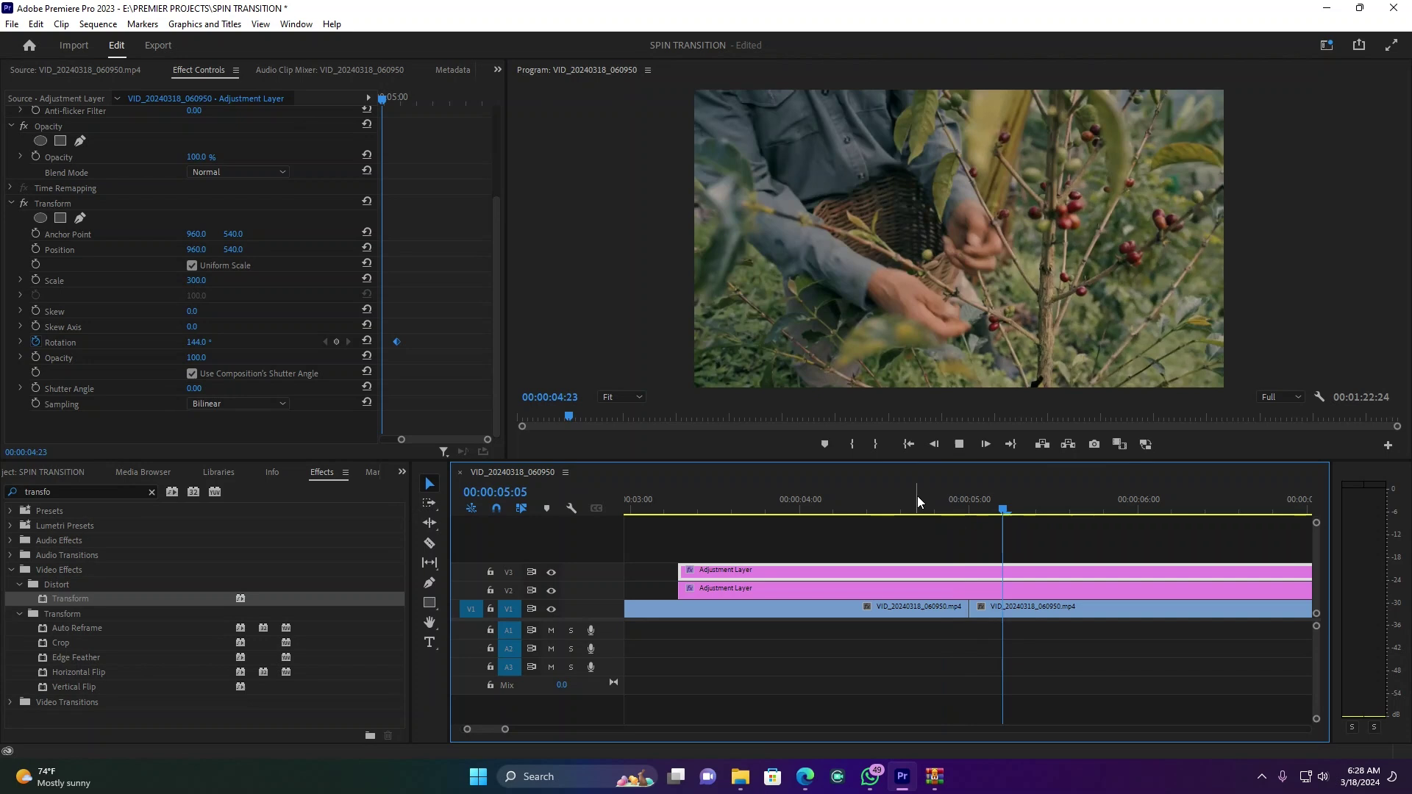
key(space)
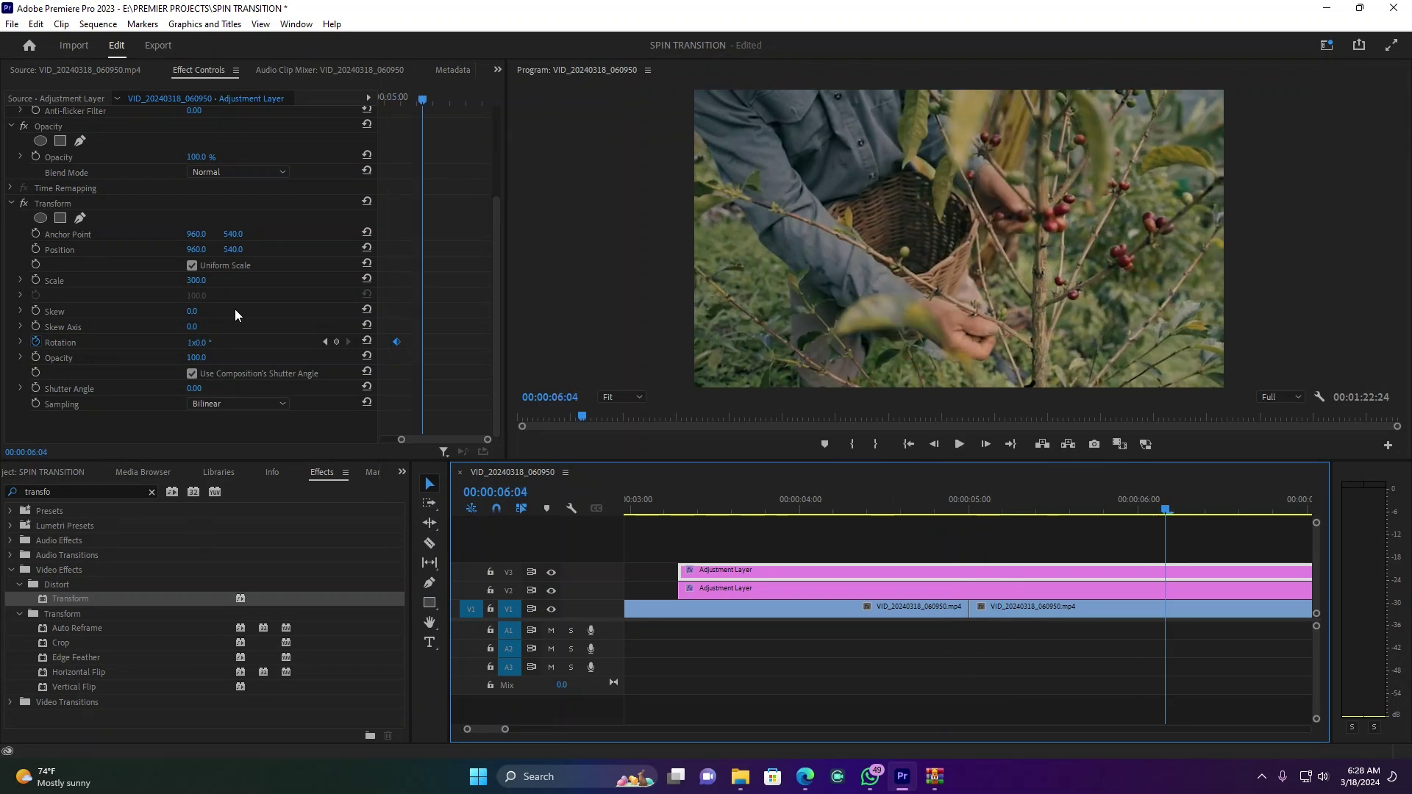
Uncheck Use Composition's Shutter Angle in Transform and set Shutter Angle to 180.
click(191, 373)
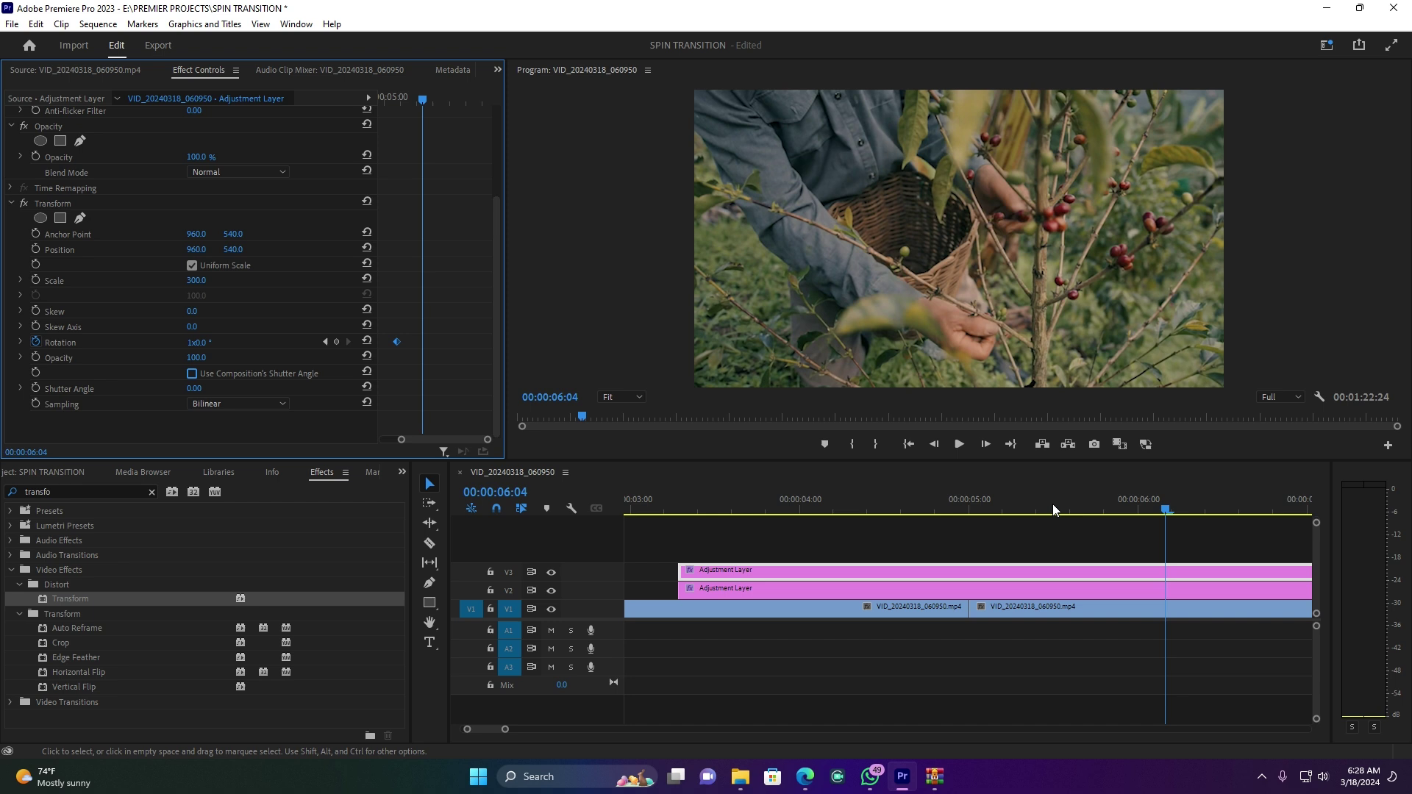
click(969, 503)
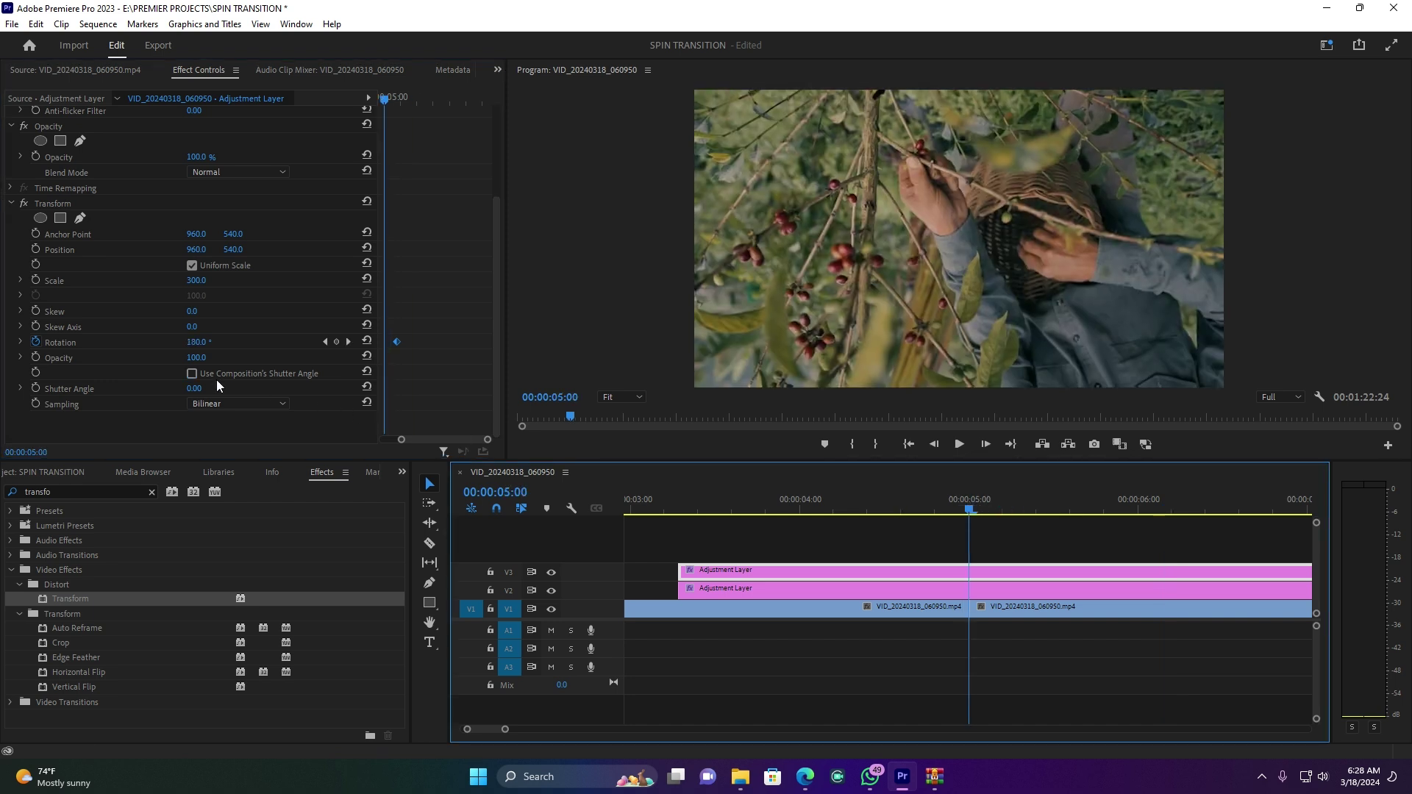
click(192, 388)
text(1)
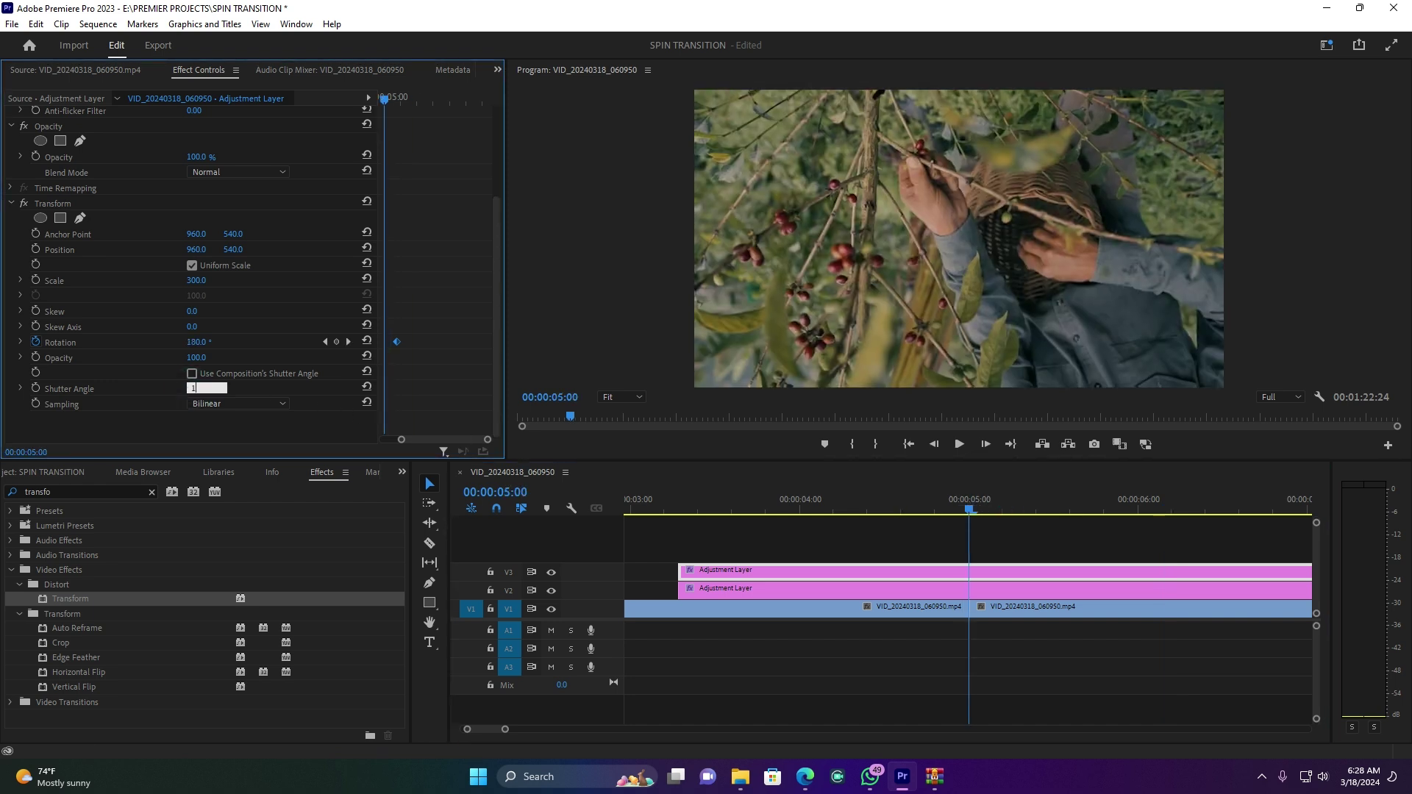
text(80)
click(308, 383)
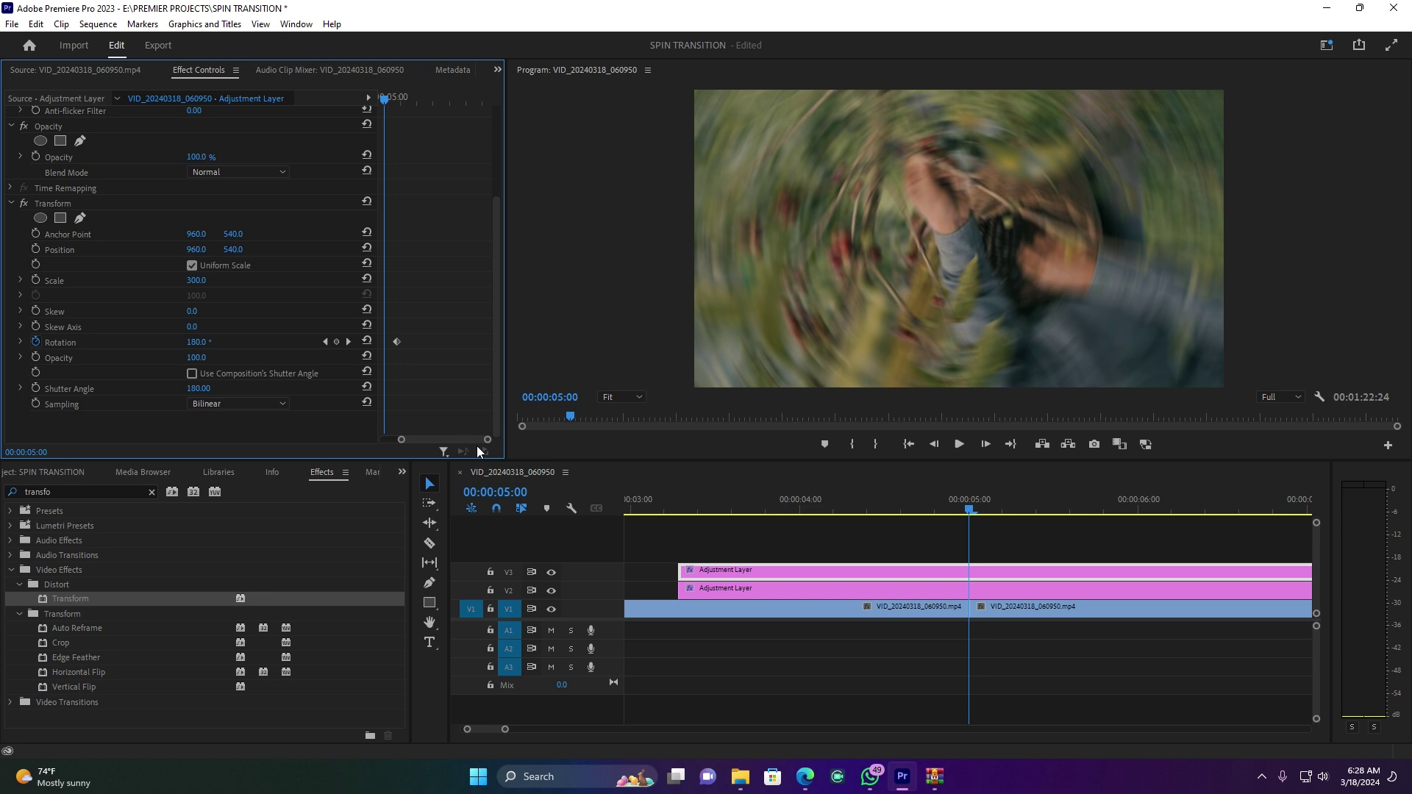
Apply Ease In and Ease Out to the Rotation keyframe.
drag(464, 439, 450, 439)
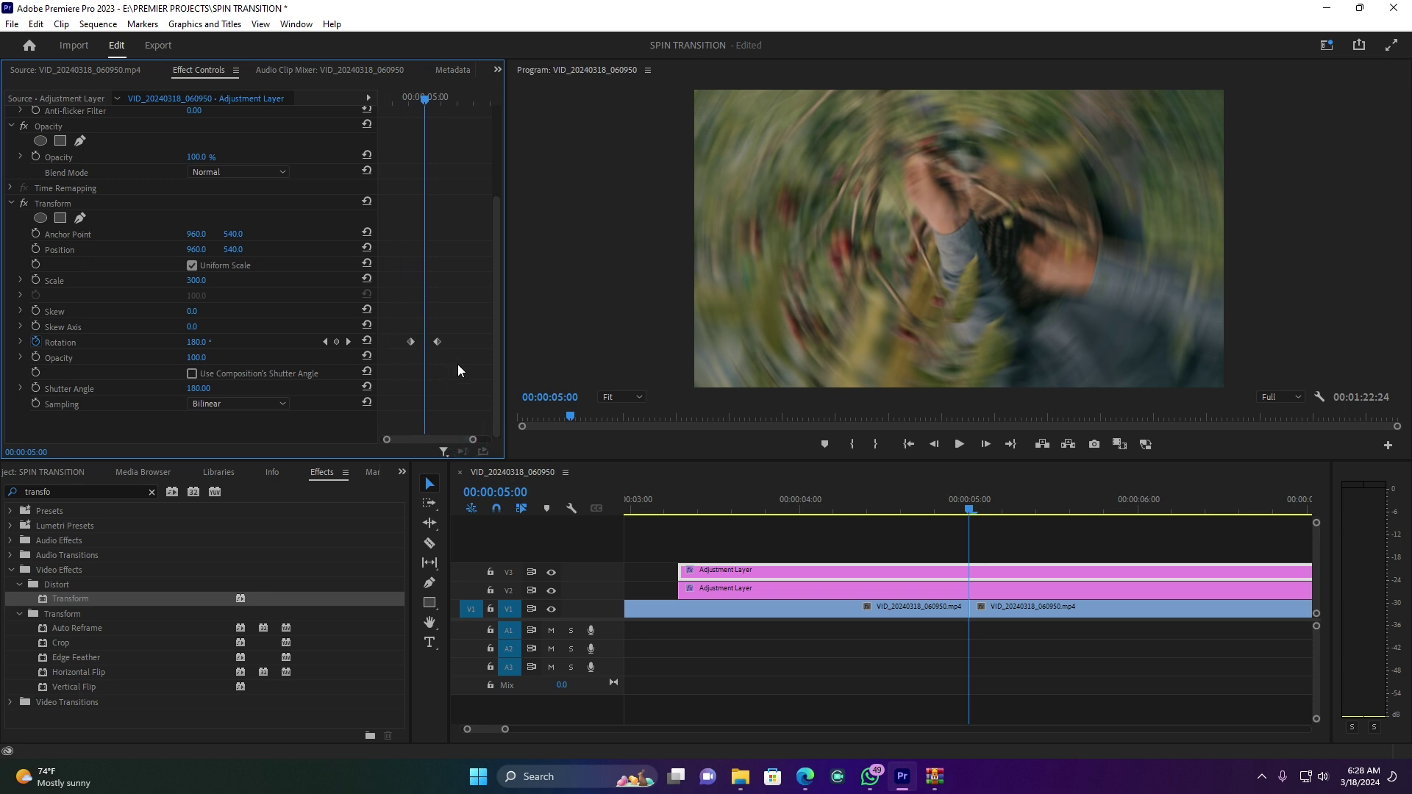
drag(458, 364, 406, 335)
right_click(408, 338)
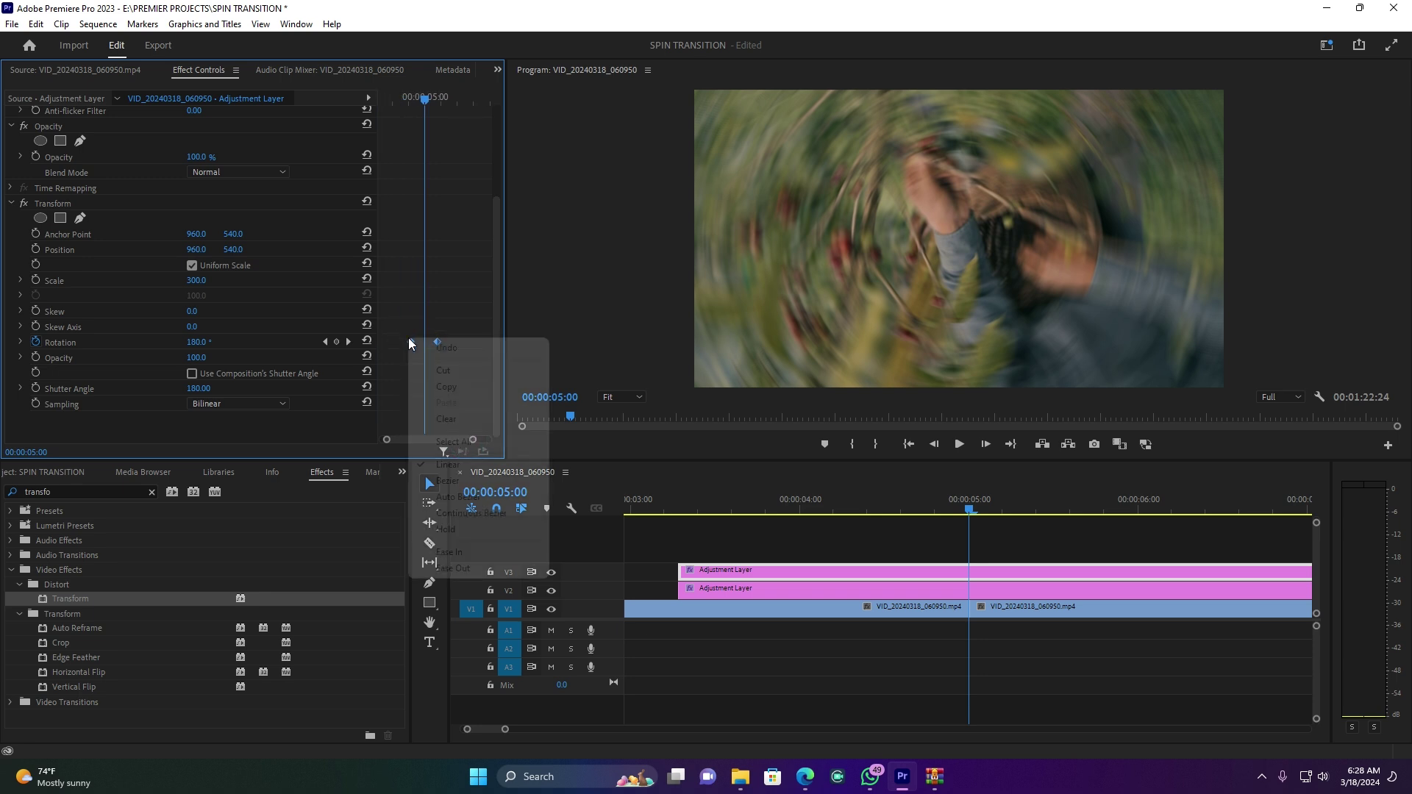
click(458, 551)
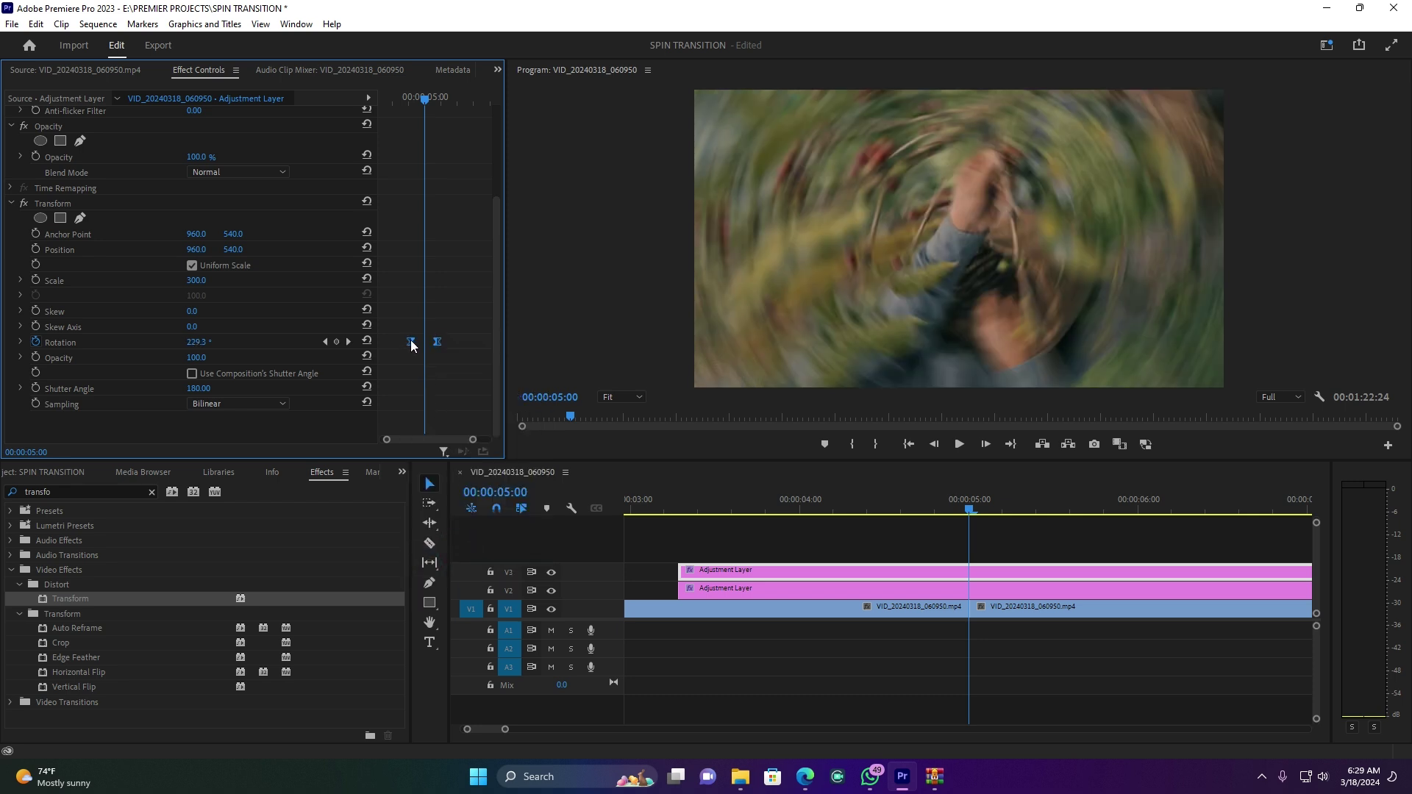
right_click(412, 343)
click(456, 570)
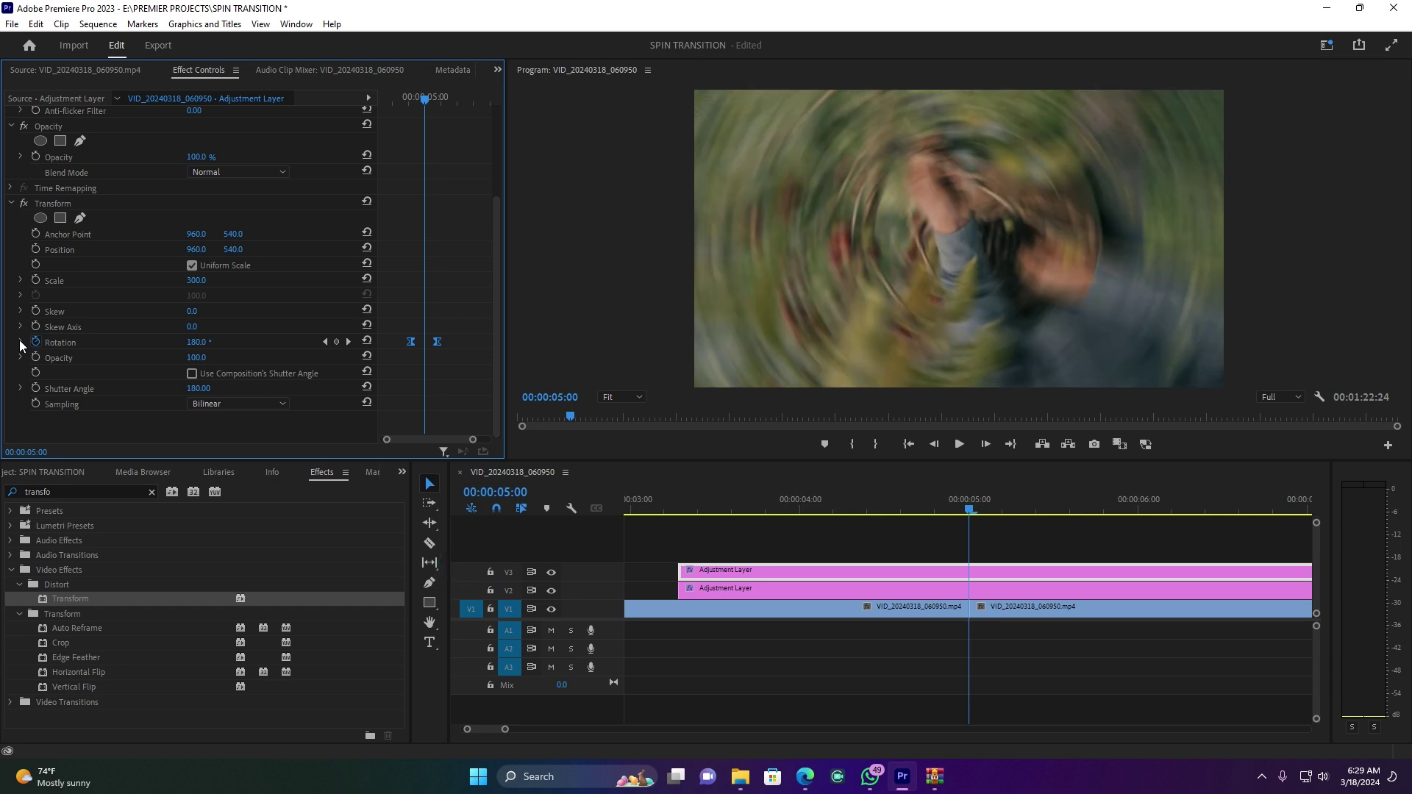
Widen the keyframe graph and drag the Rotation velocity handles into a sharp peak at the cut.
click(20, 342)
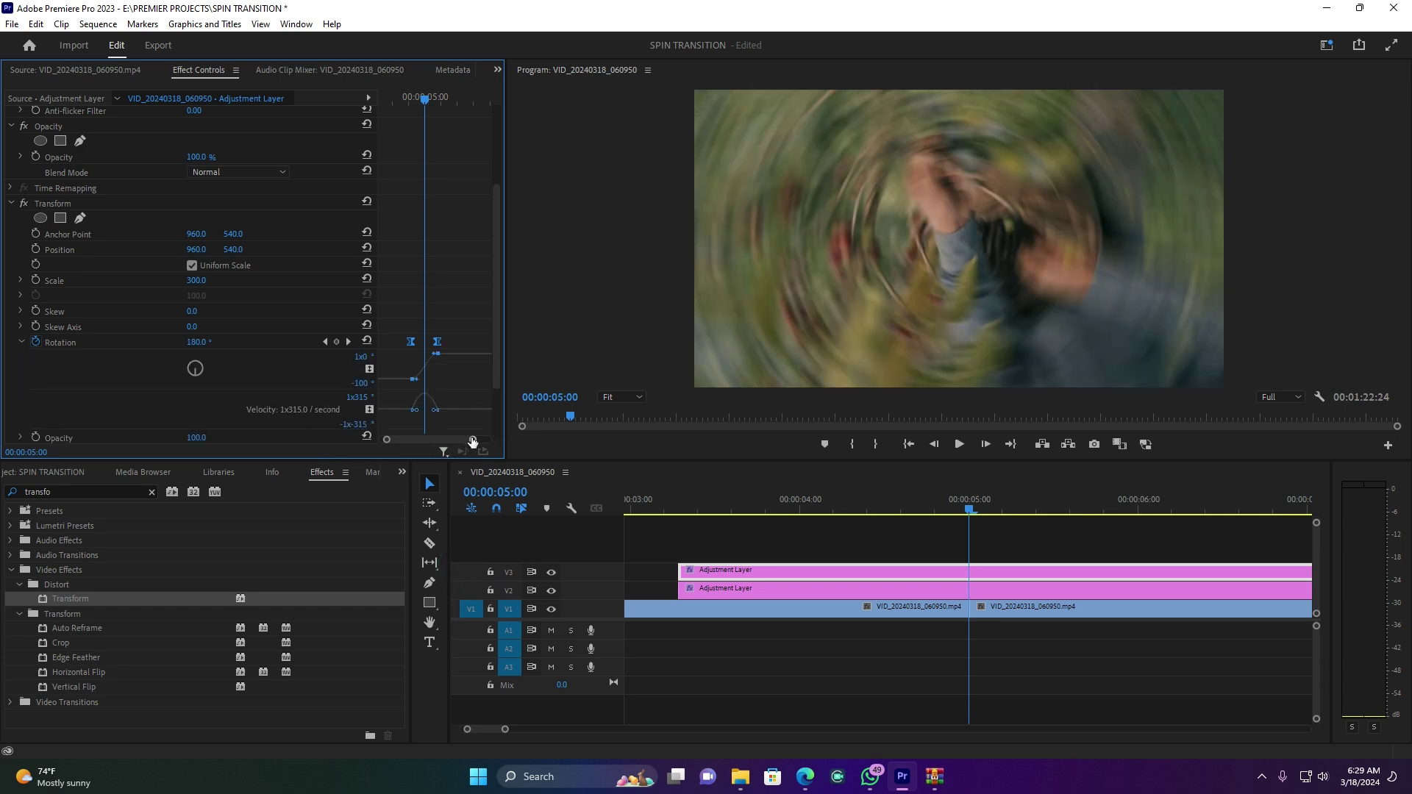
drag(472, 441, 462, 441)
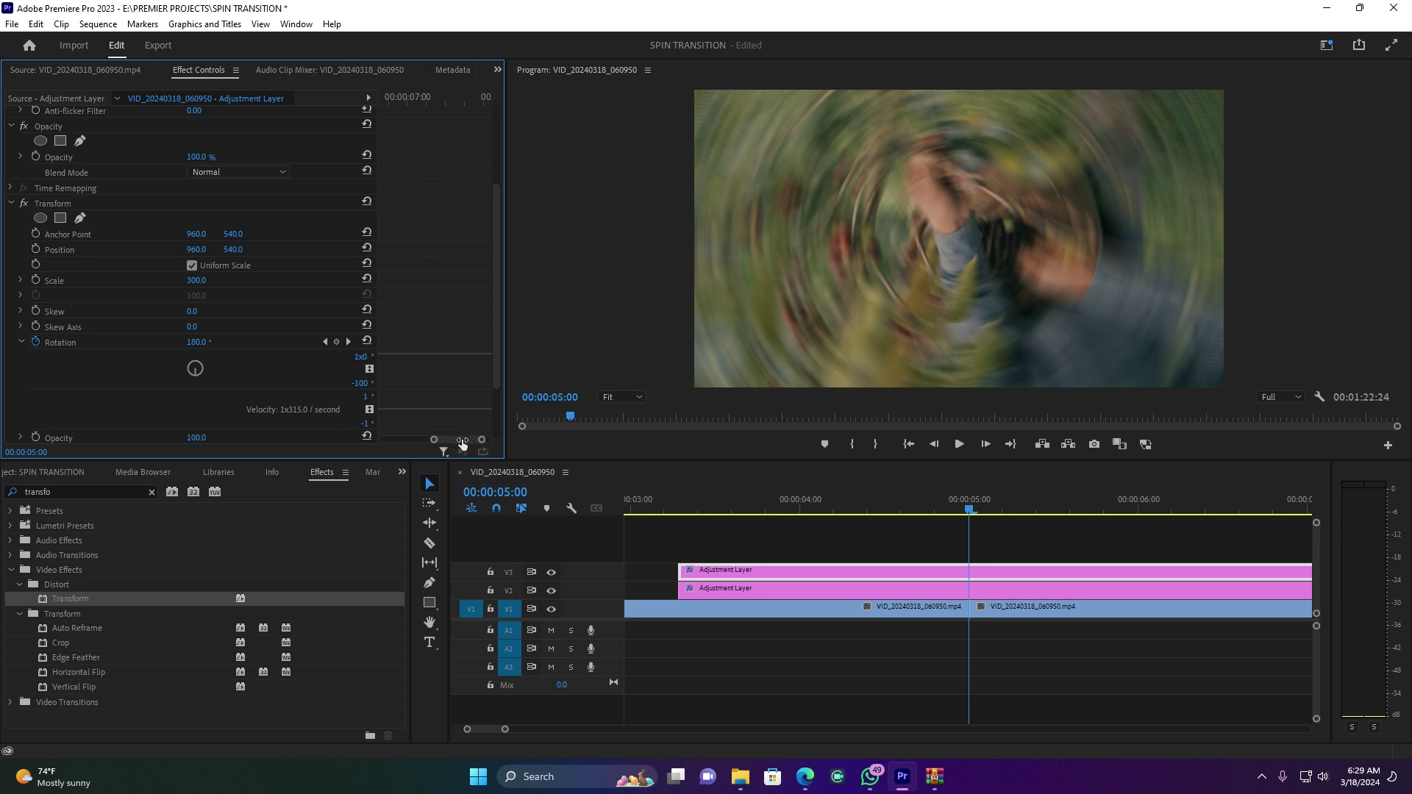
drag(504, 397, 552, 398)
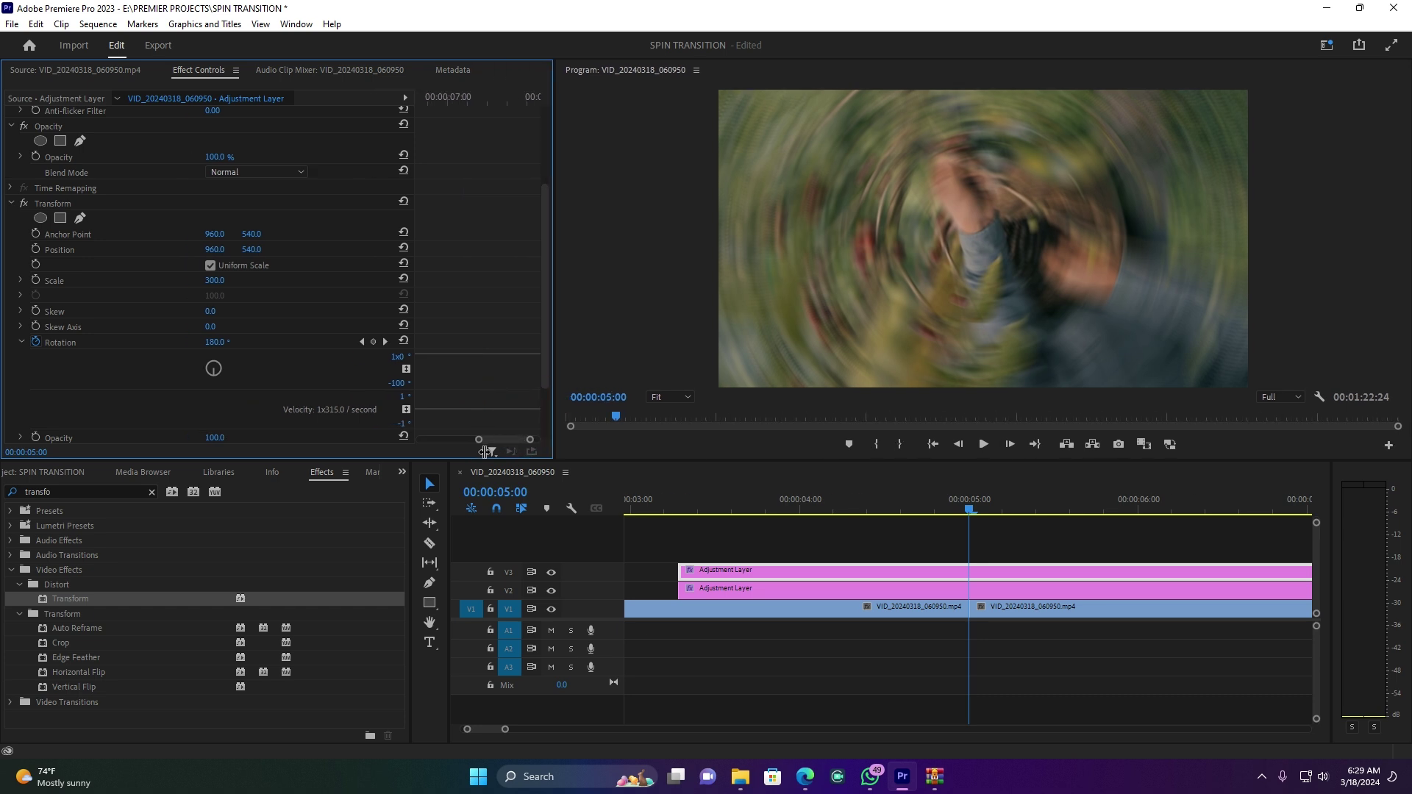
mouse_move(496, 438)
mouse_down()
mouse_move(469, 439)
mouse_move(493, 412)
mouse_move(456, 411)
mouse_move(479, 415)
mouse_up()
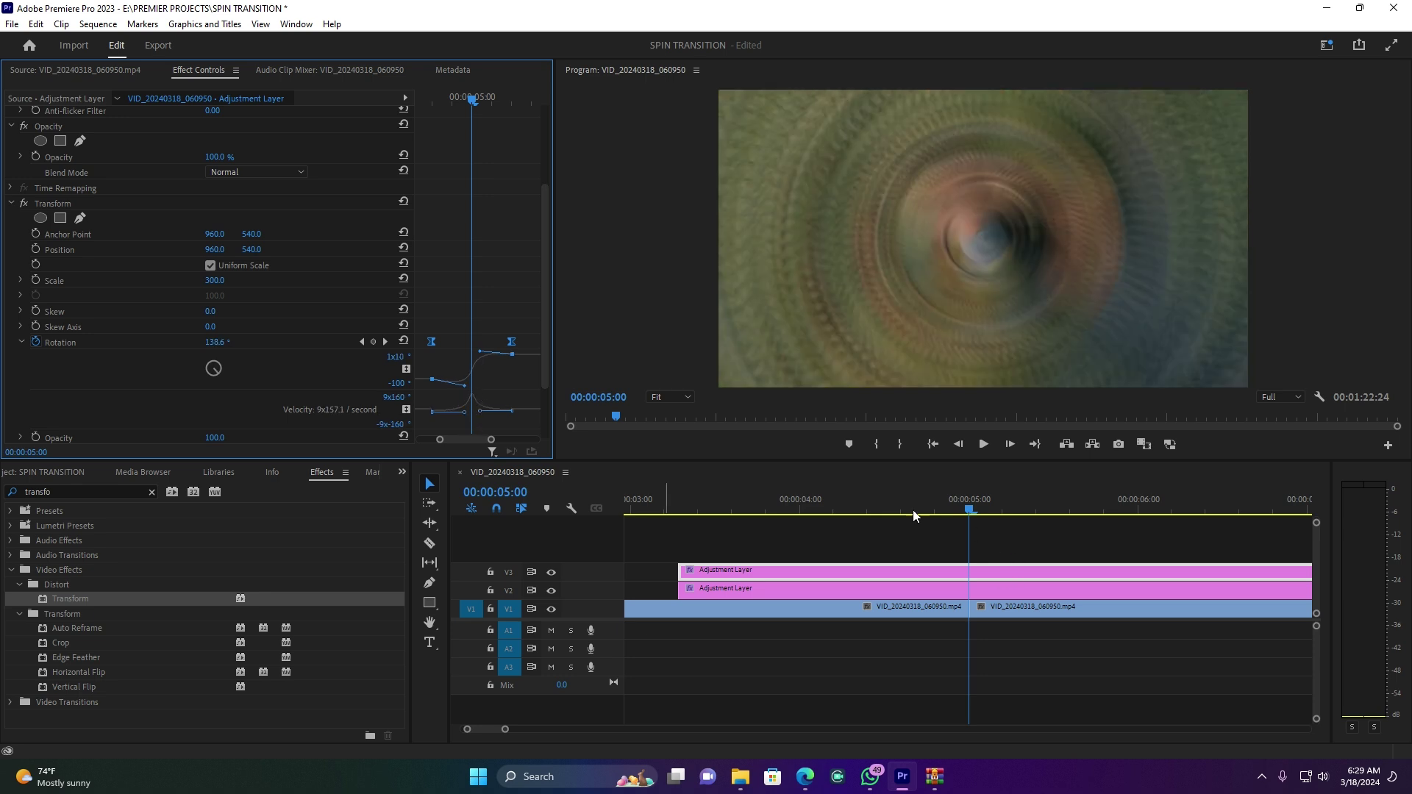
Preview the spin once, zoom the timeline out, and set playback resolution to 1/2.
click(834, 502)
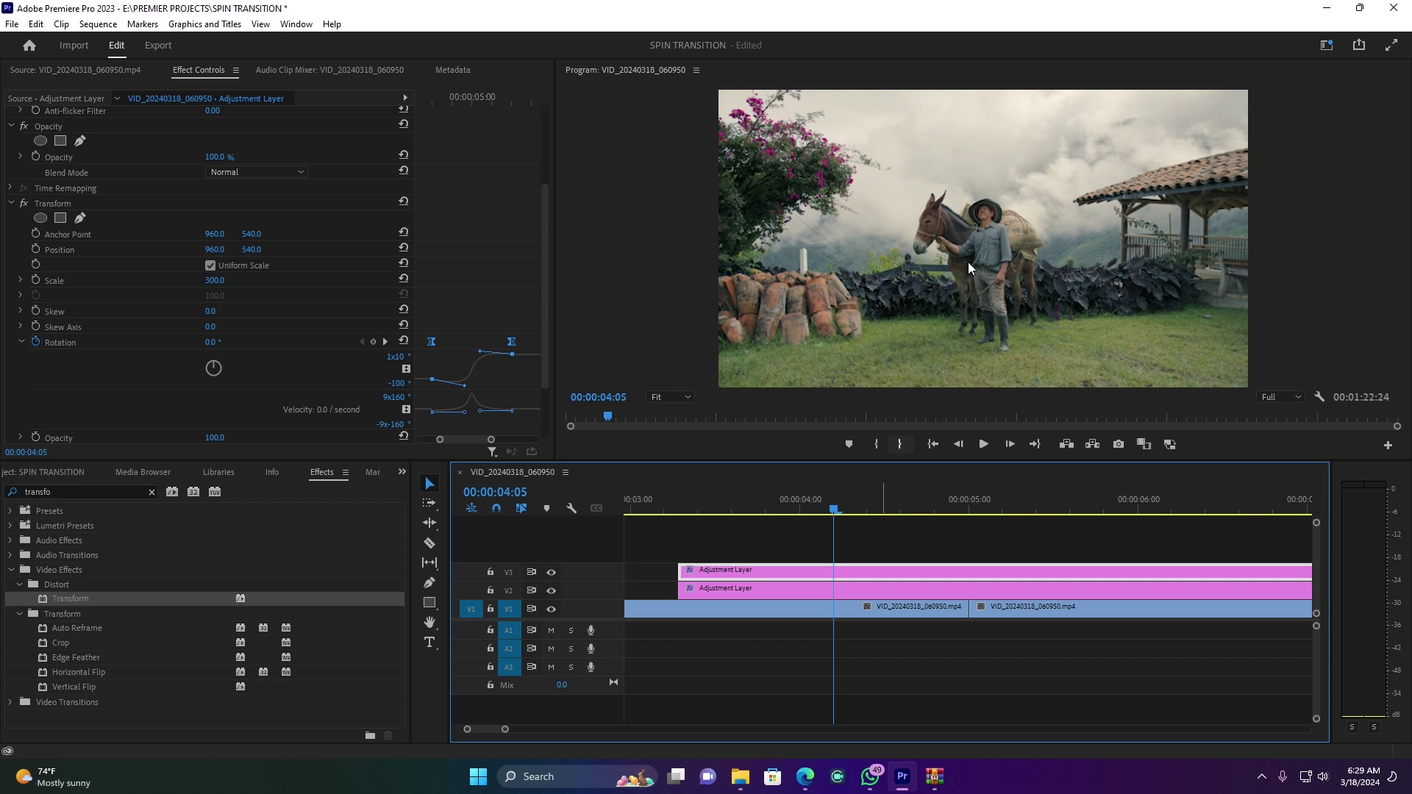
key(space)
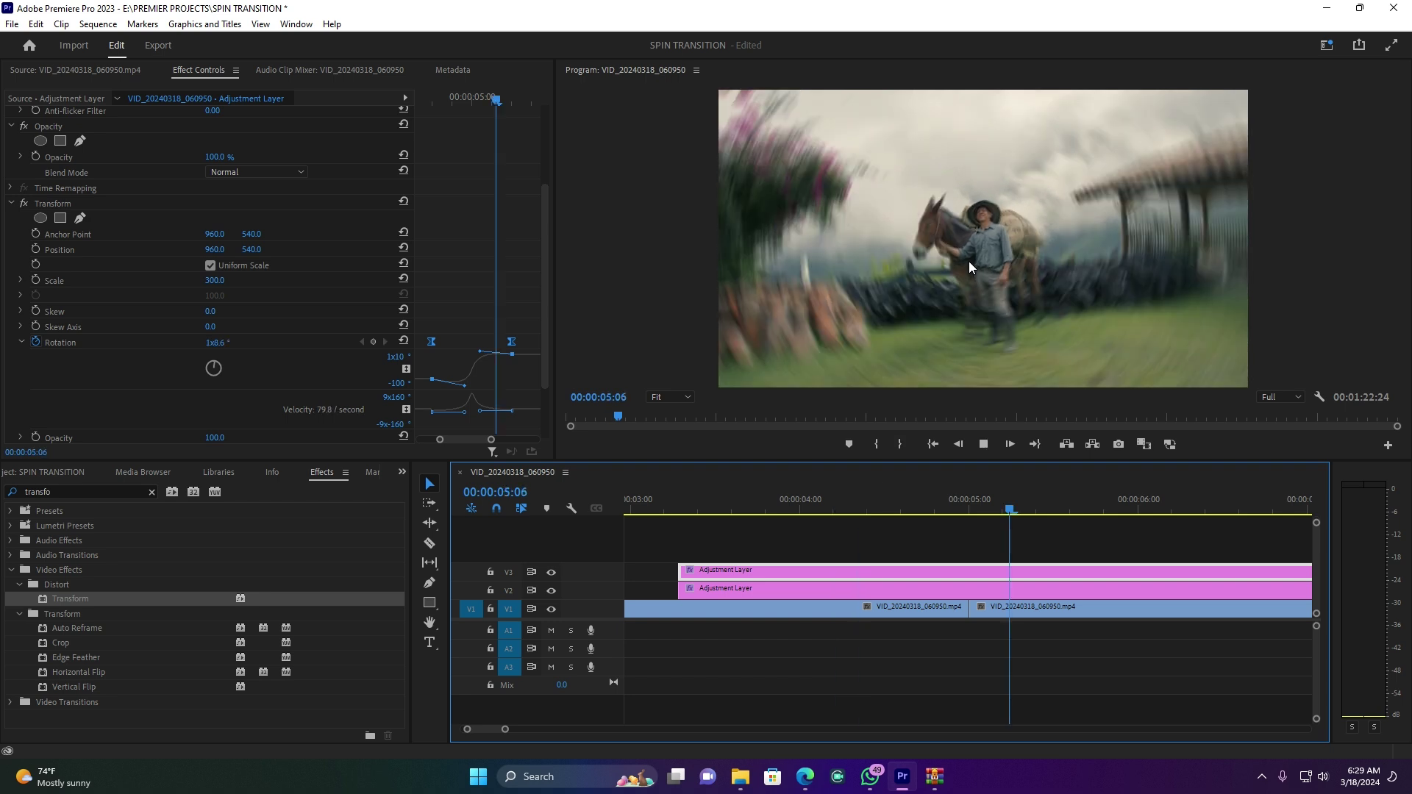
key(space)
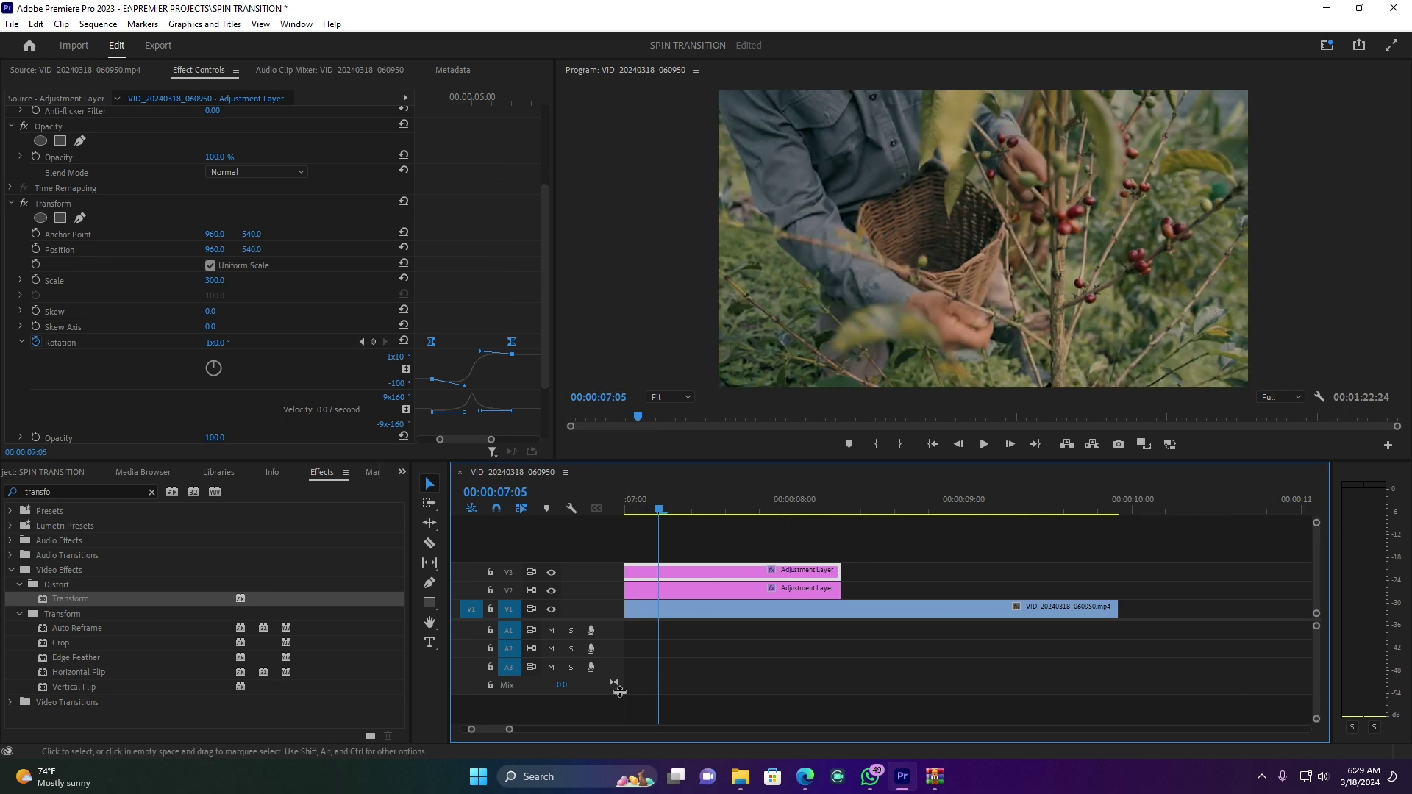
drag(509, 728, 557, 729)
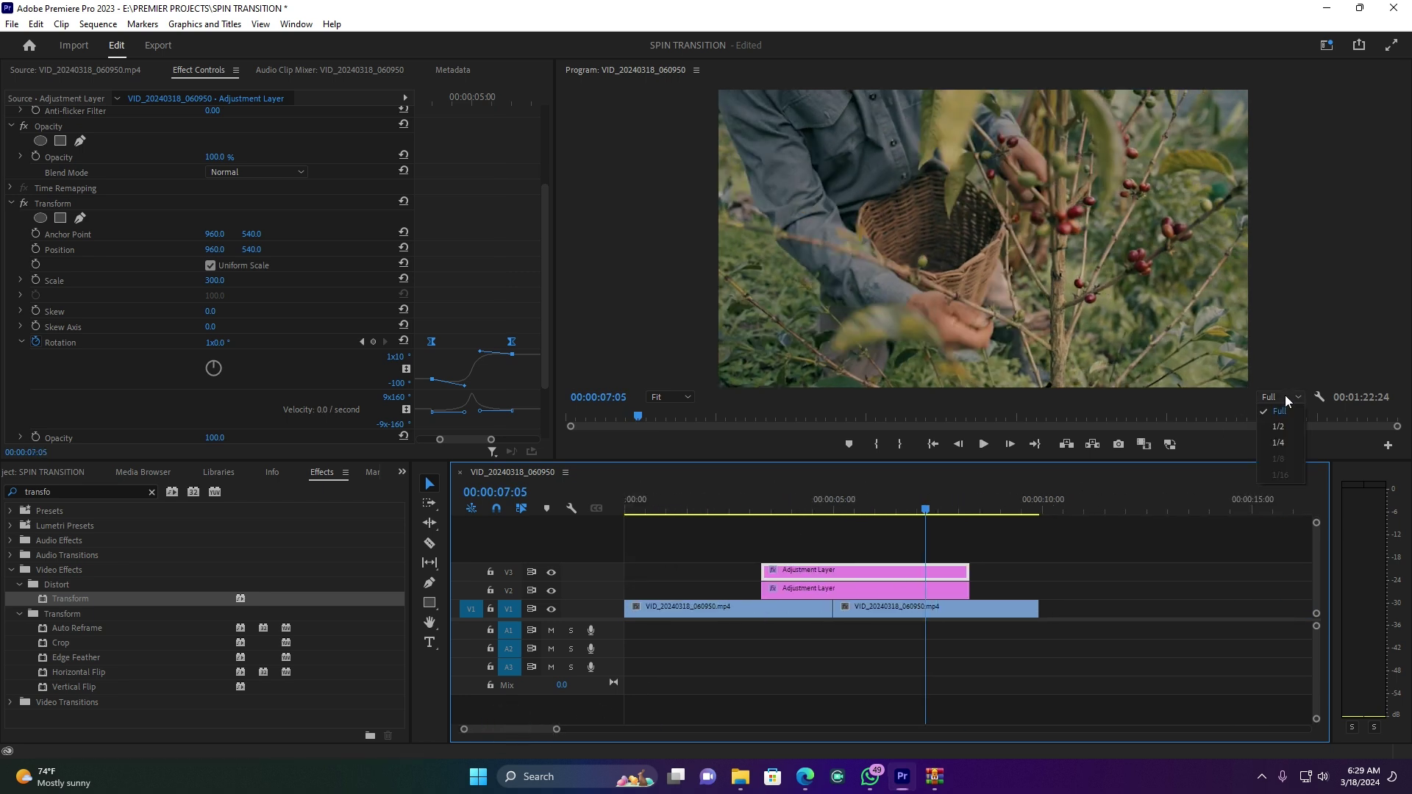
click(1283, 397)
click(1278, 427)
Replay the spin transition from just before the first cut several times.
click(813, 503)
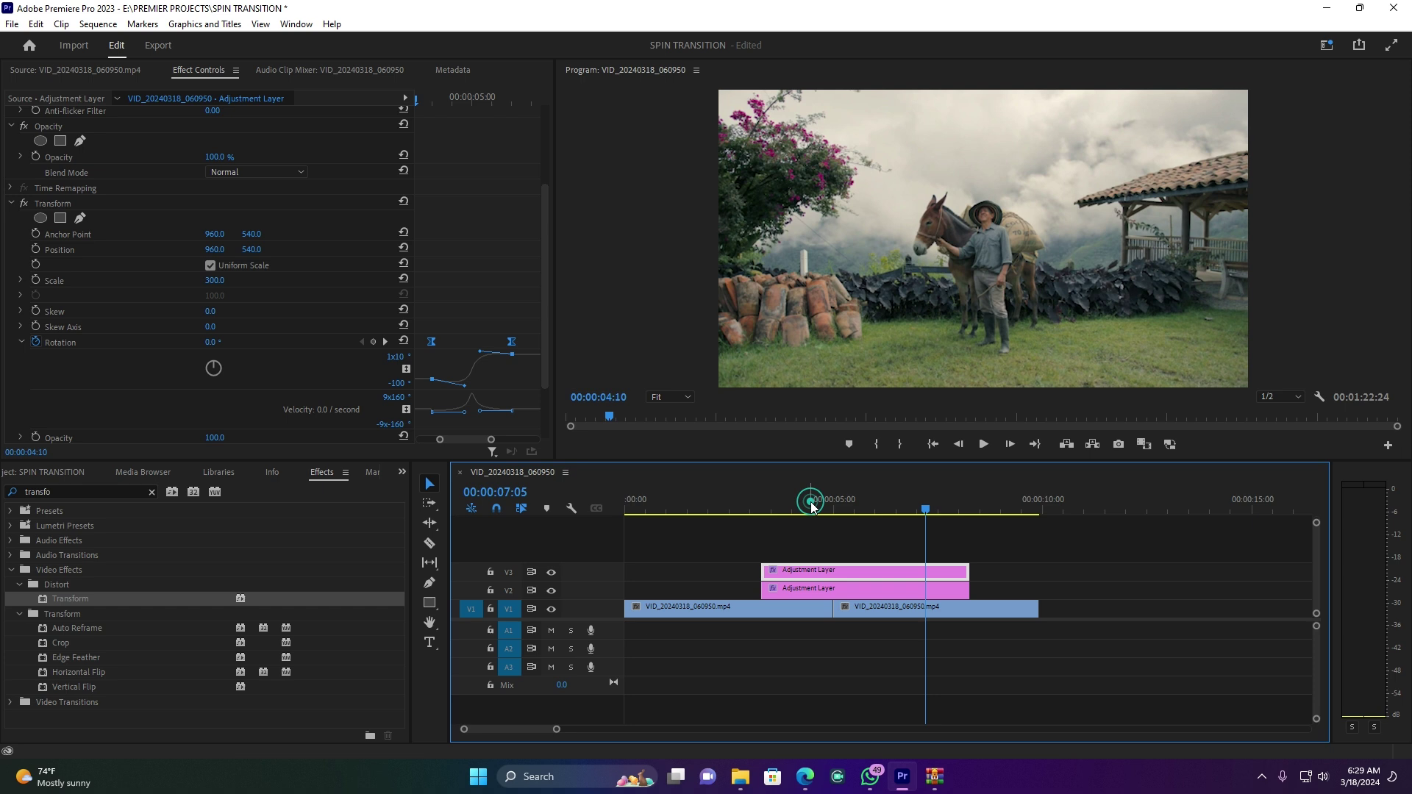
key(space)
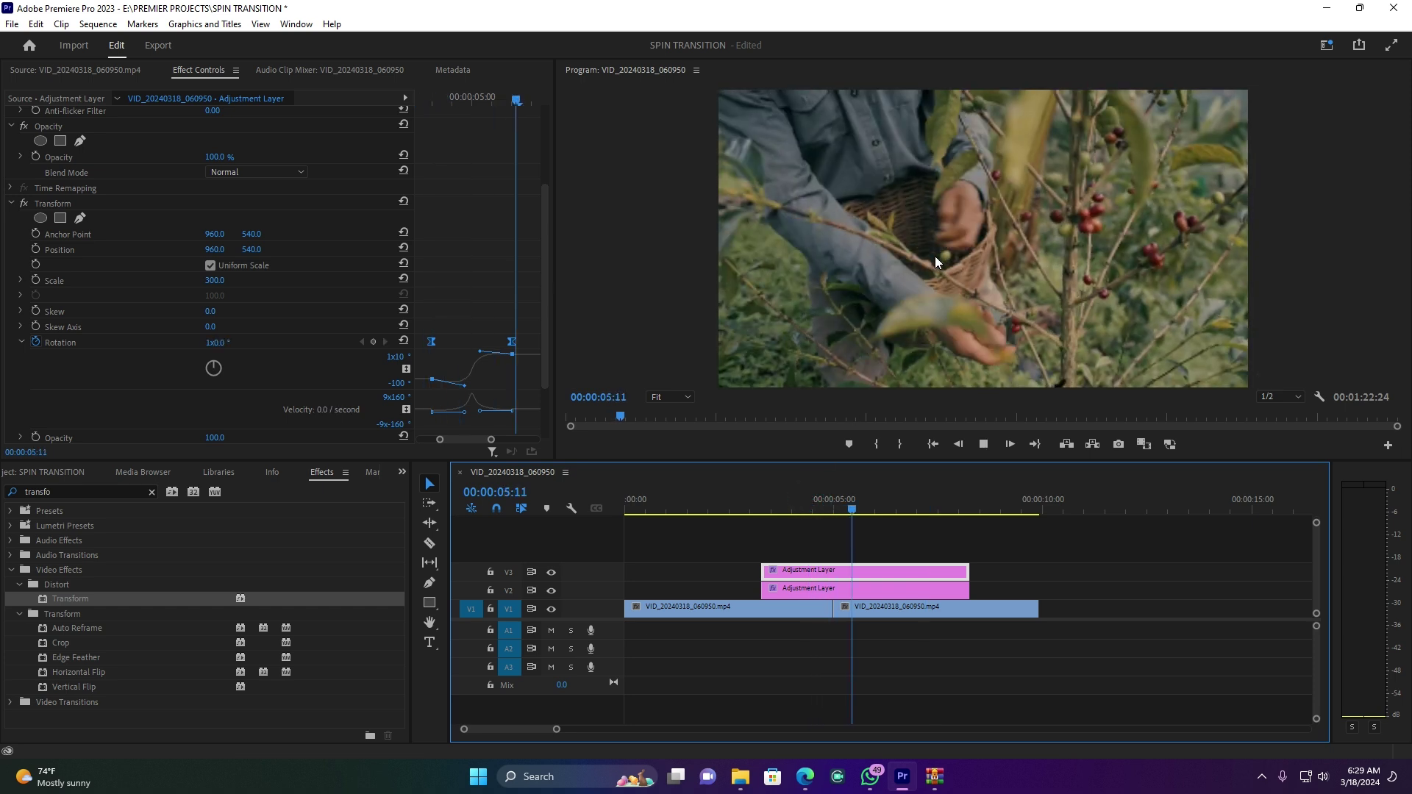
key(space)
click(810, 505)
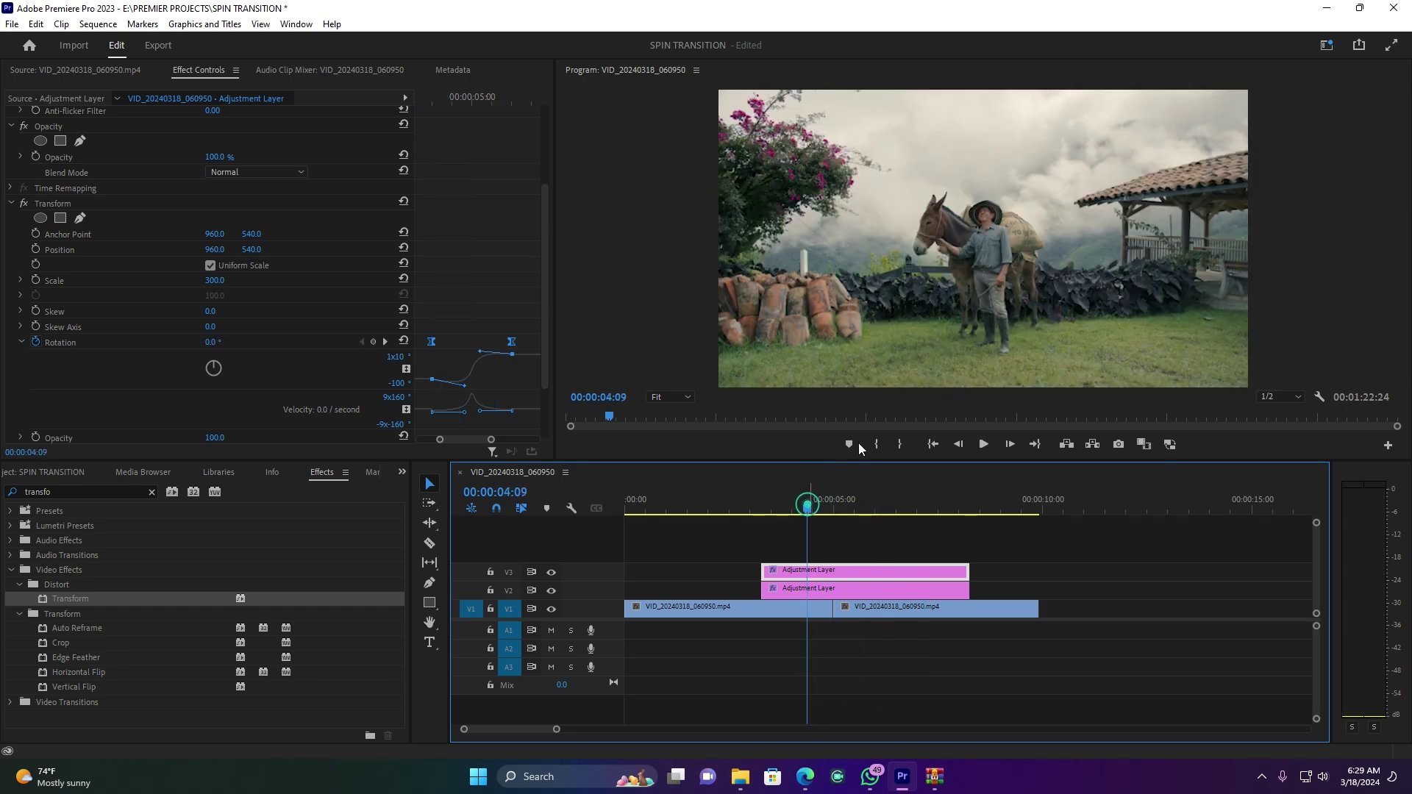
key(space)
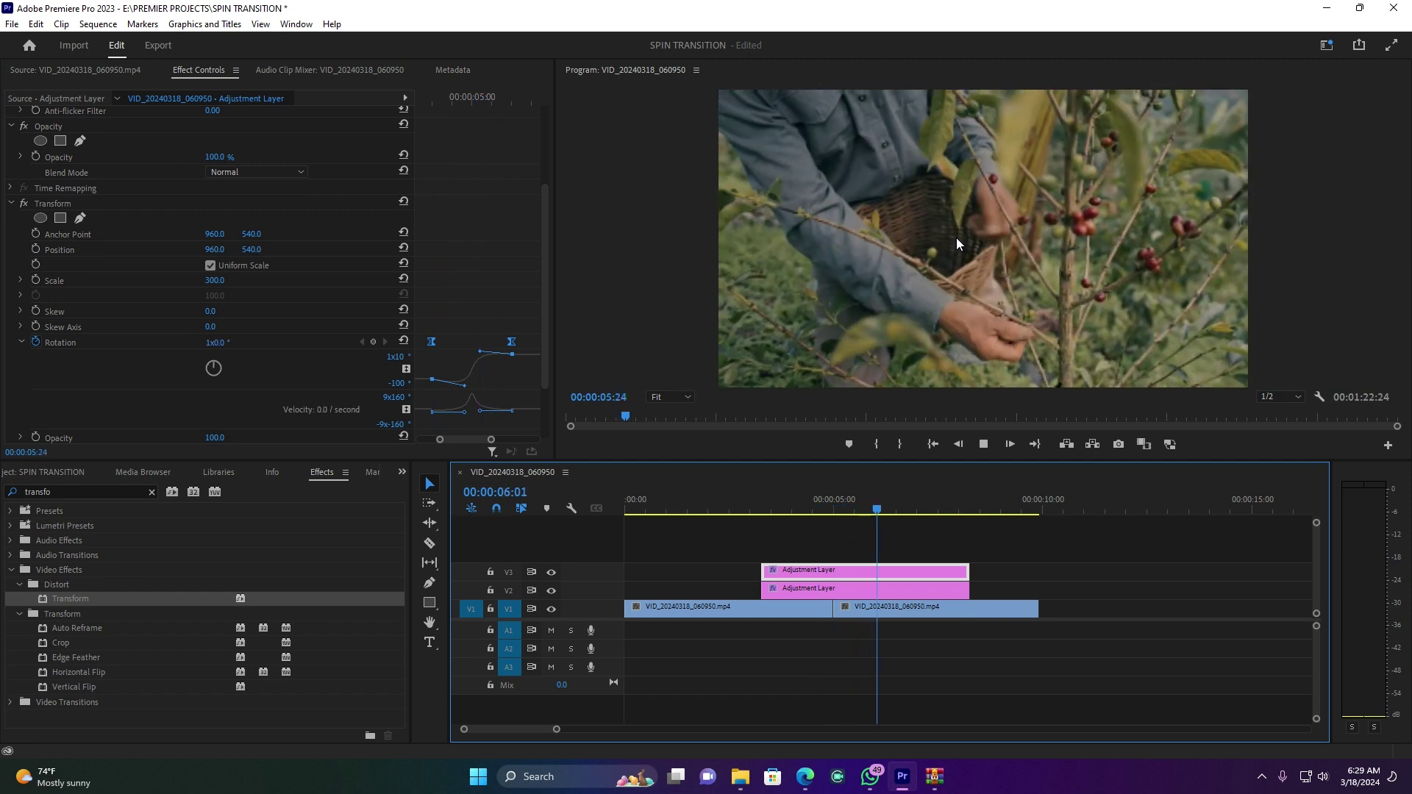
key(space)
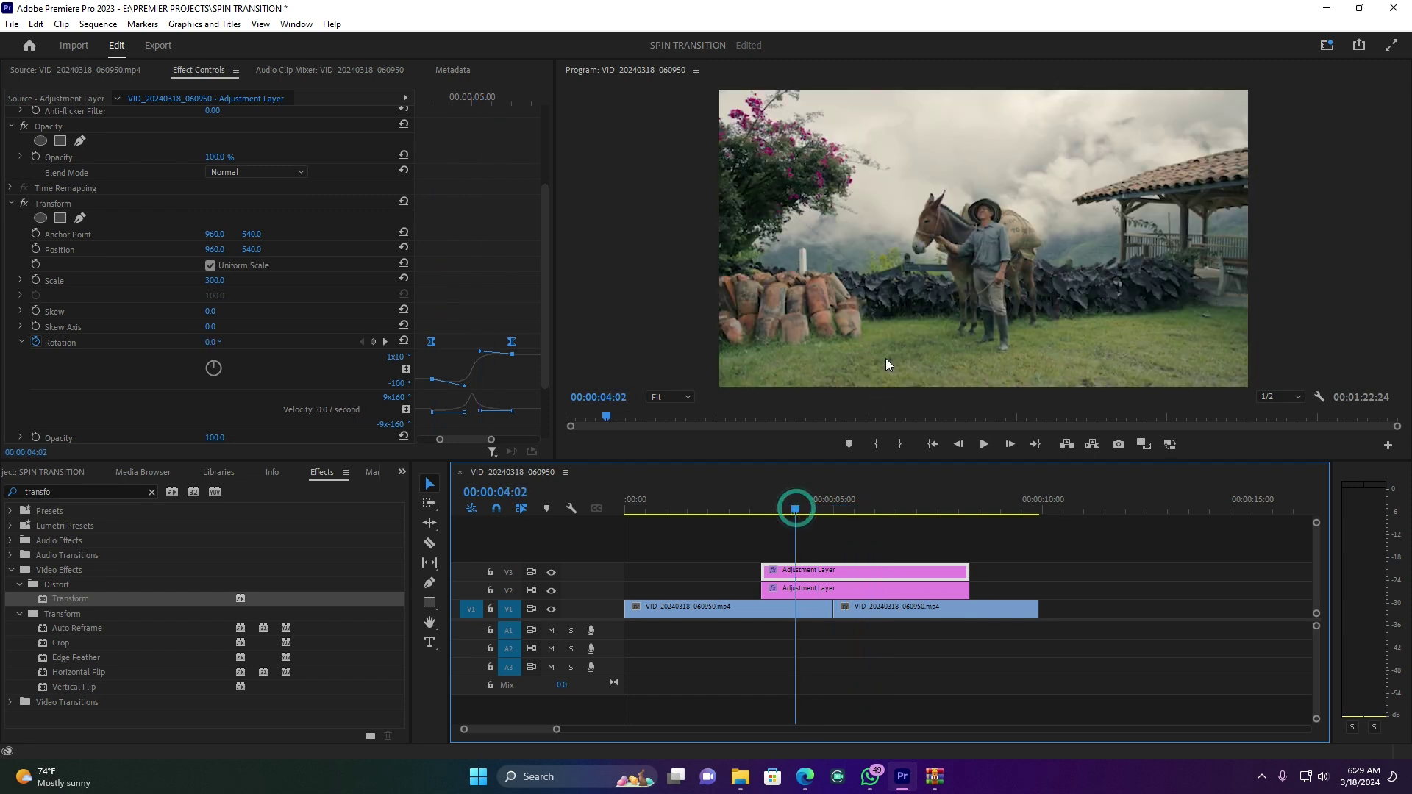
key(space)
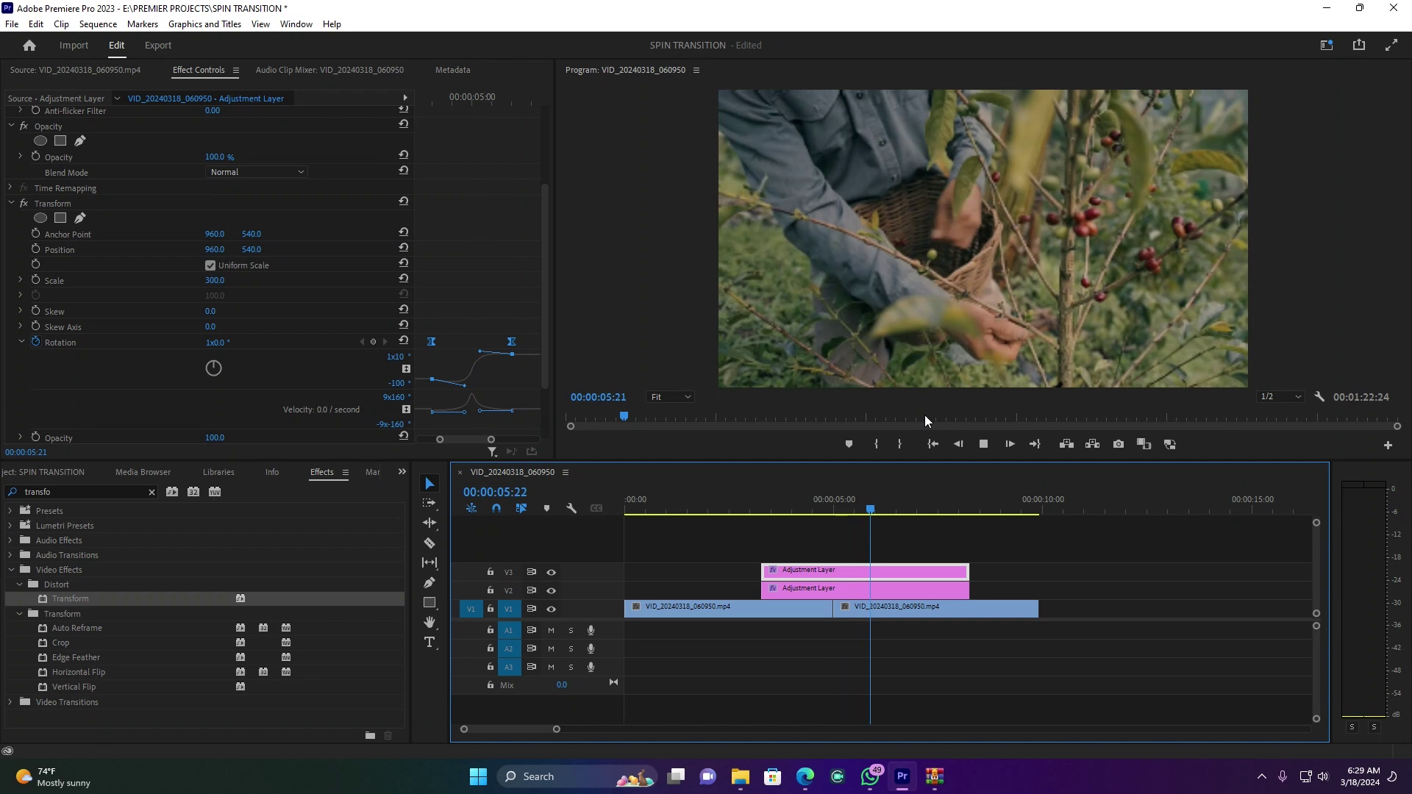
key(space)
click(811, 505)
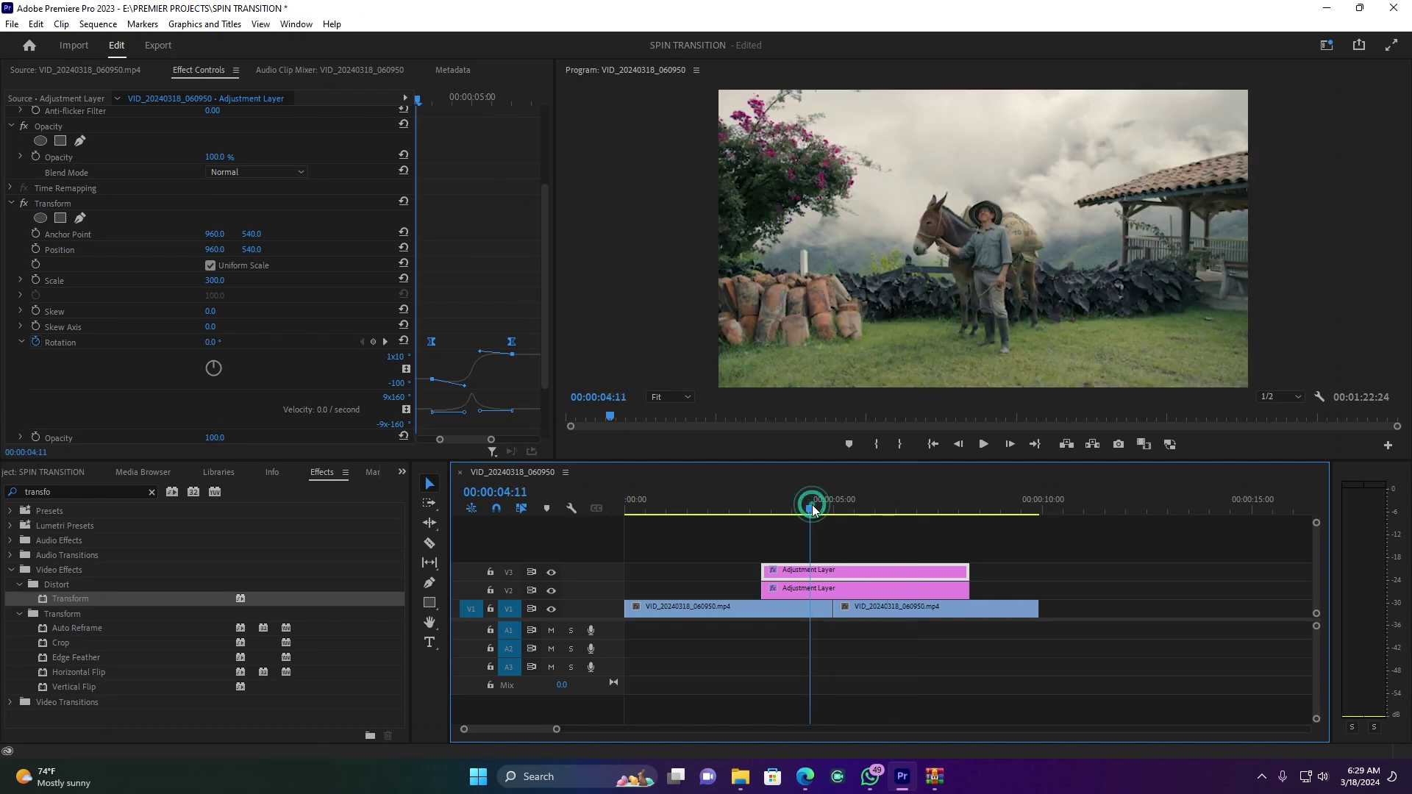
key(space)
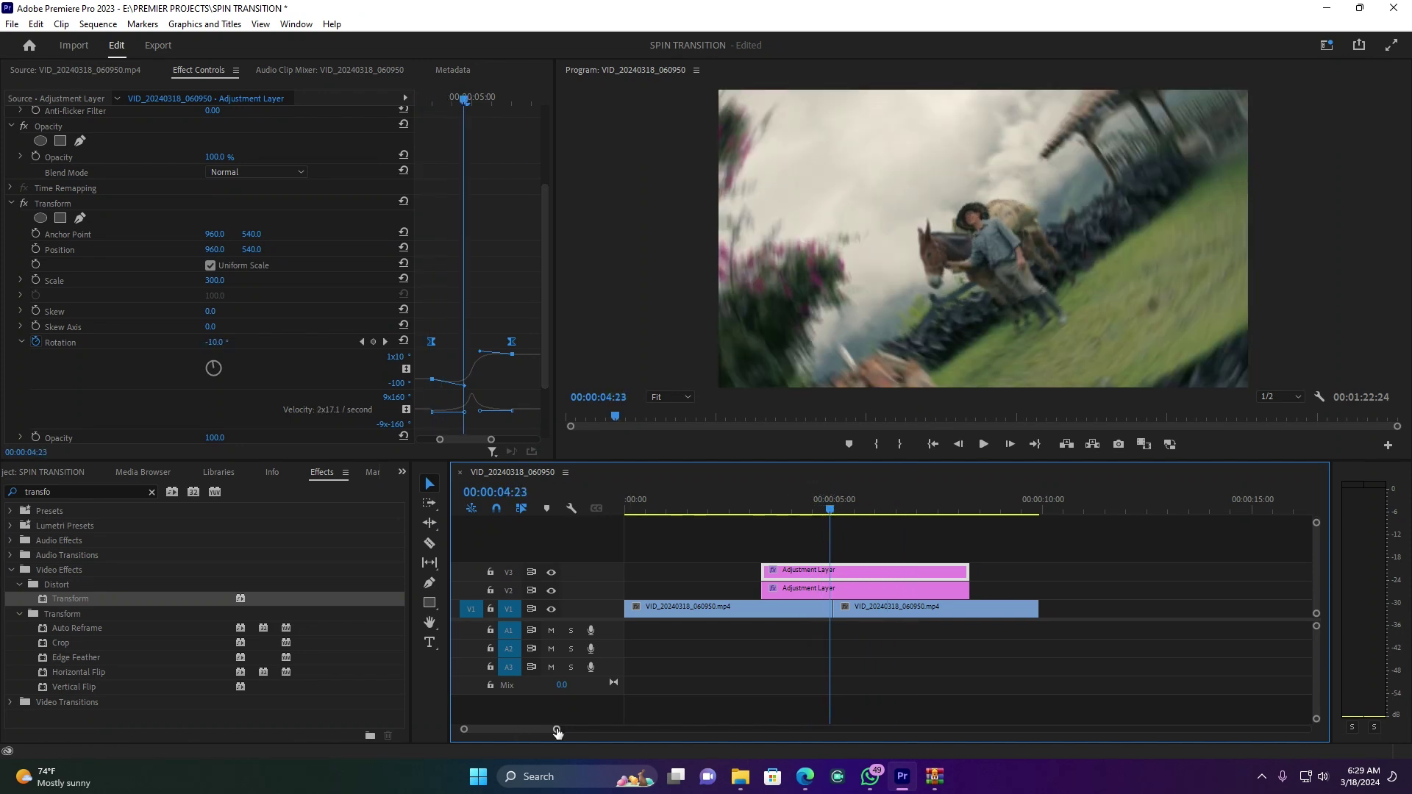
Trim both adjustment layers to start at the cut, razor a second later, and delete the remainder.
drag(556, 729, 524, 729)
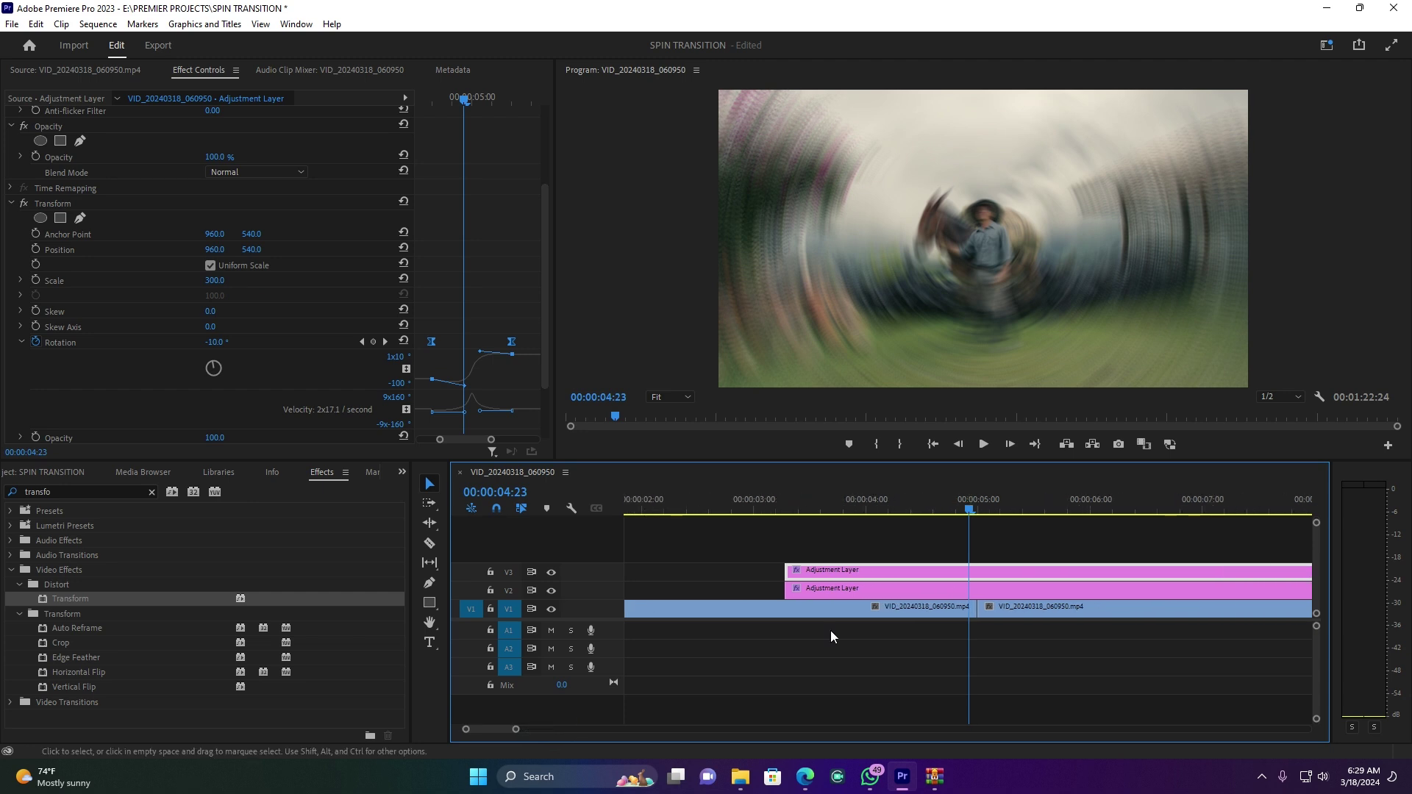
drag(971, 507, 978, 507)
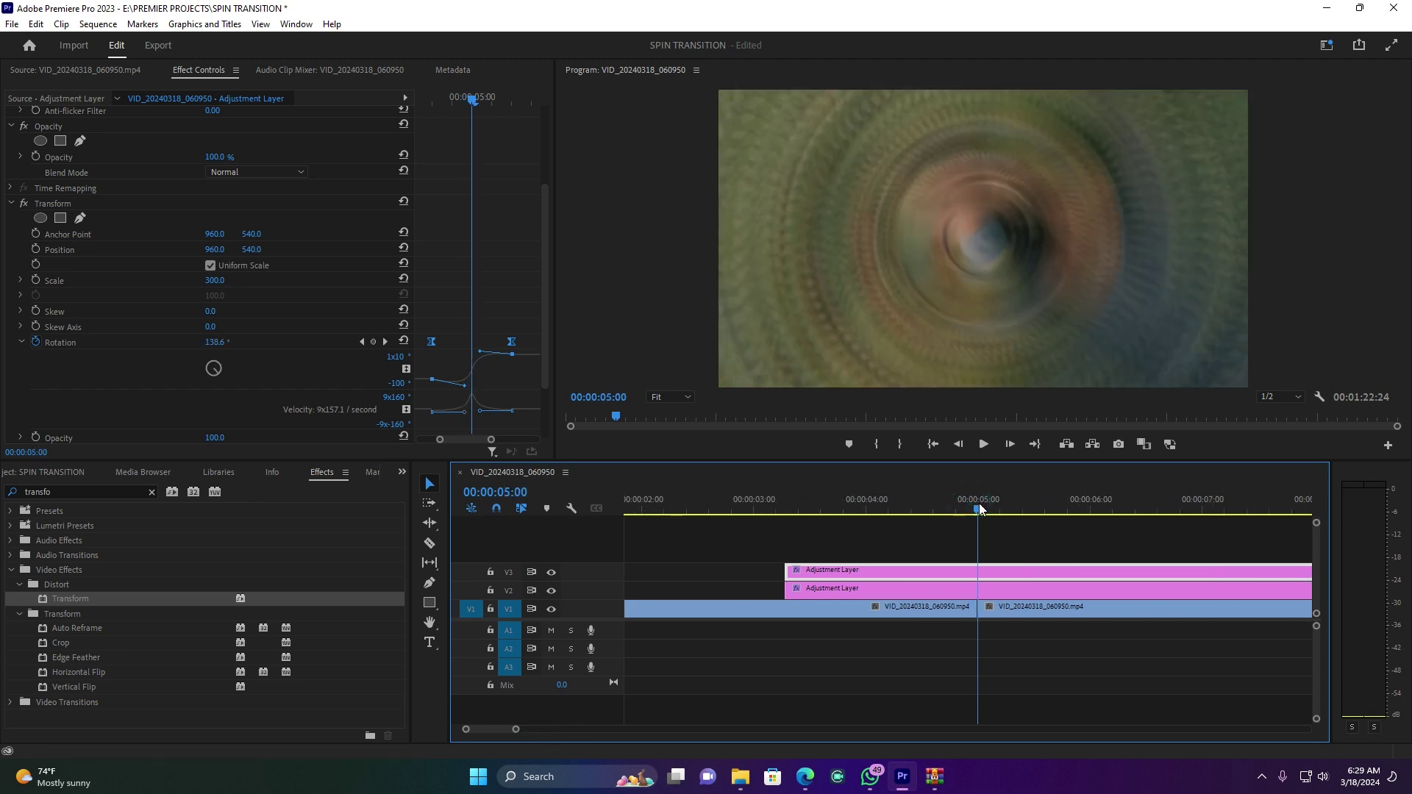
drag(752, 544, 820, 581)
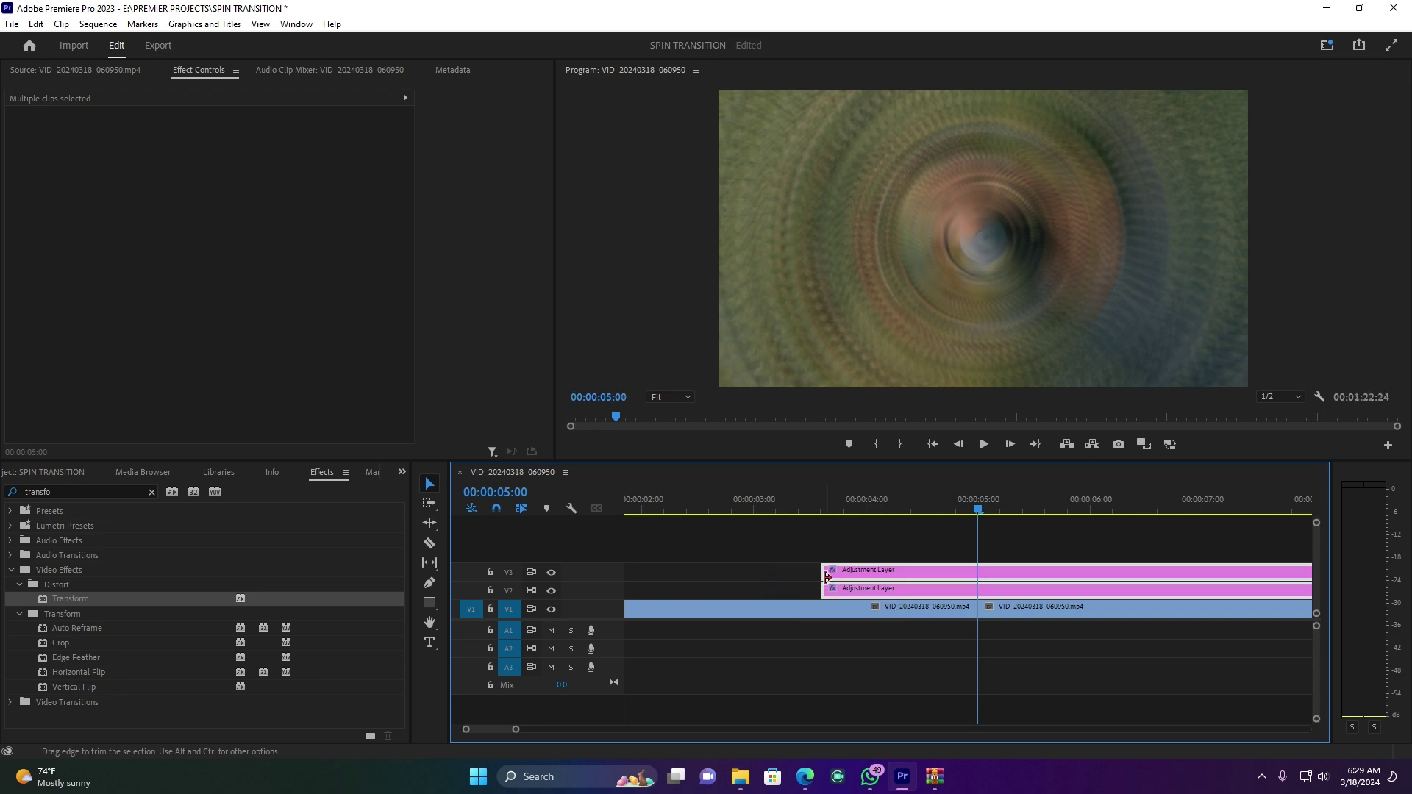
drag(1049, 589, 1050, 589)
key(c)
shift+click(1100, 588)
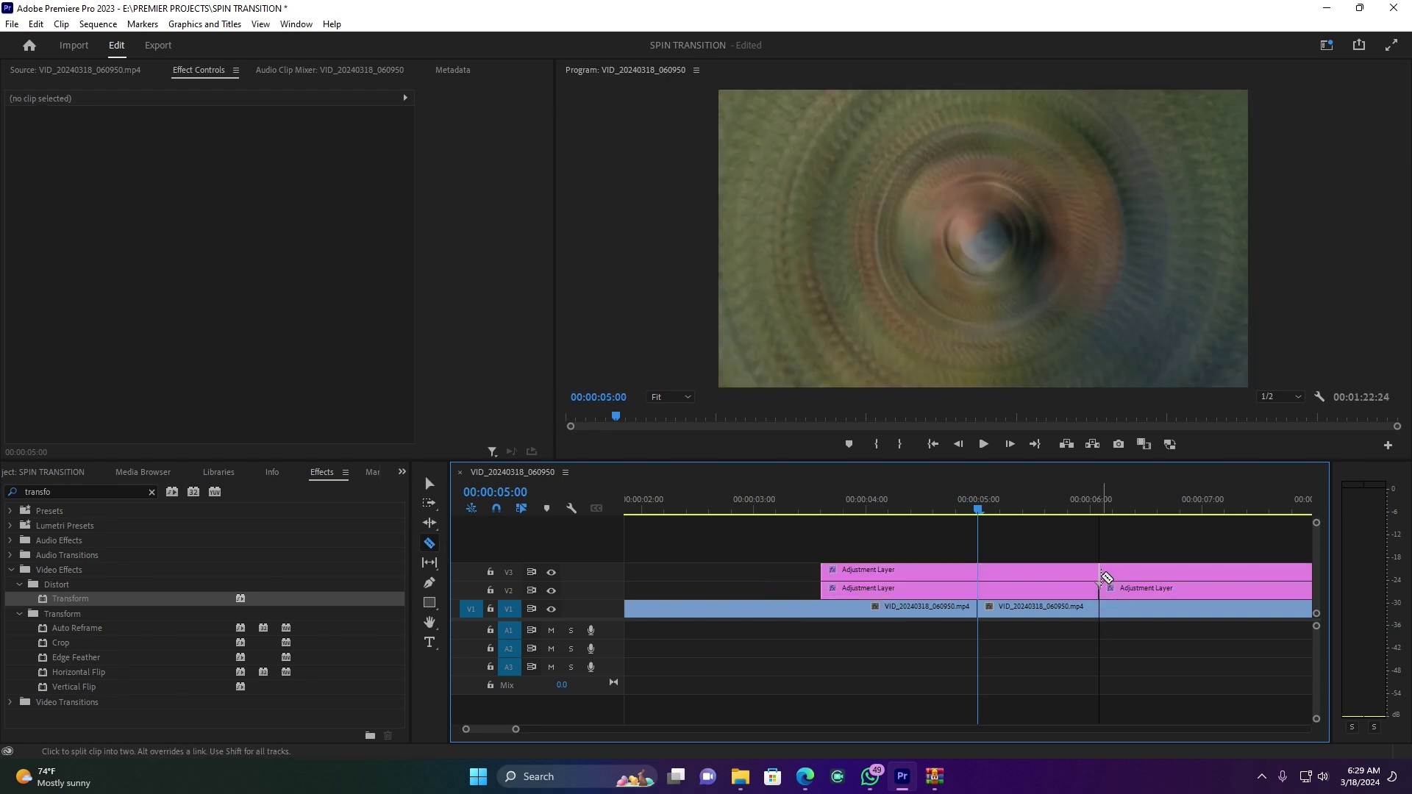
drag(1127, 542, 1162, 588)
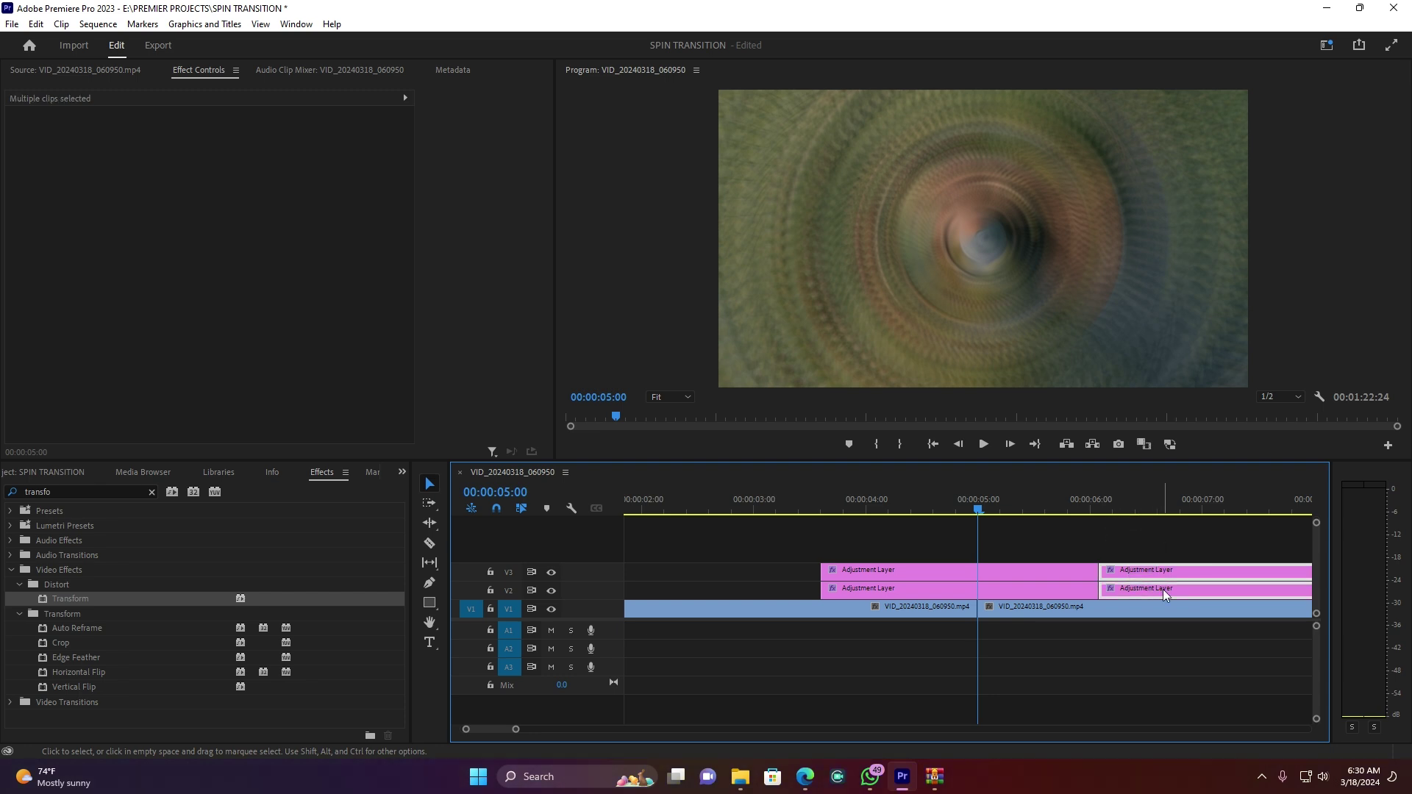
key(Delete)
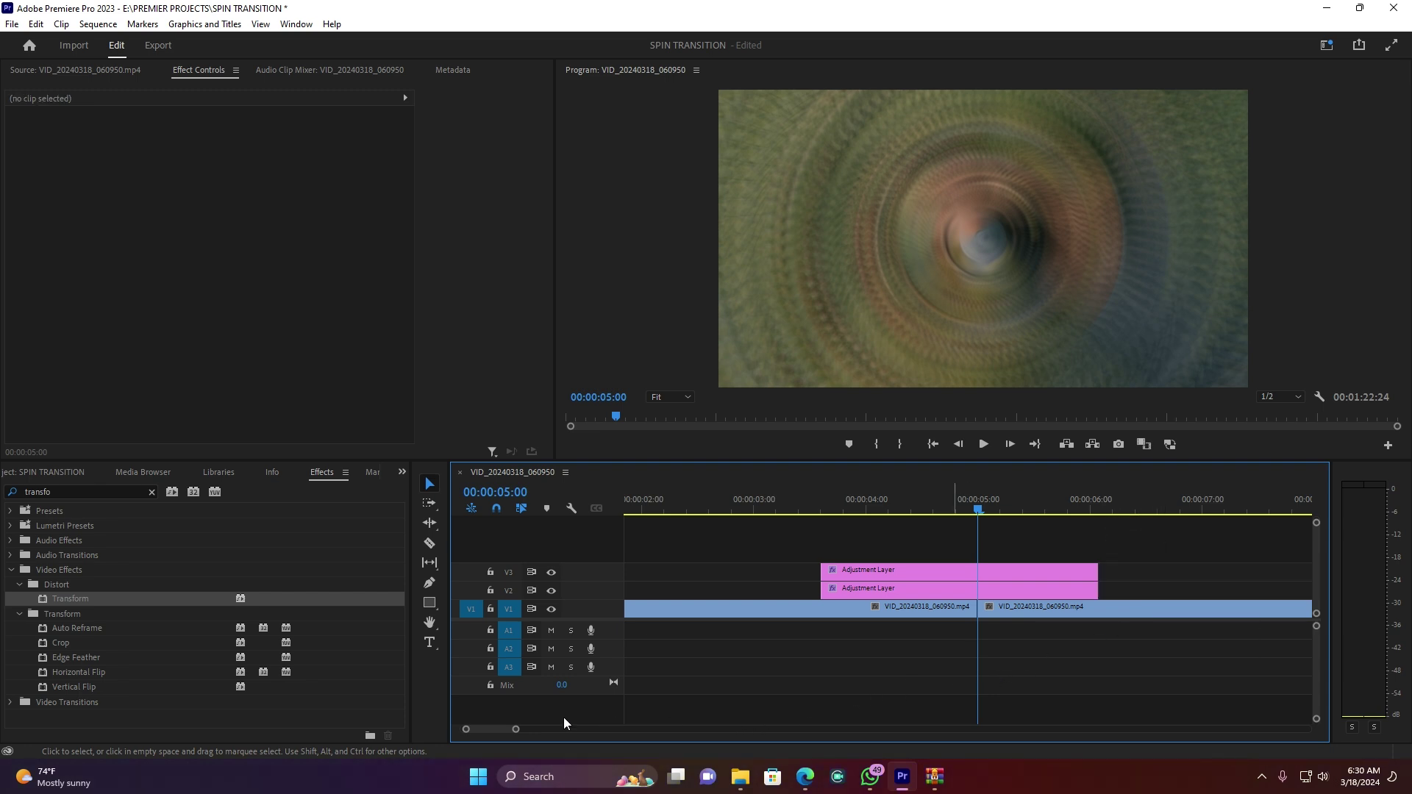
Alt-drag copies of both adjustment layers to center on the second cut near 01:11.
drag(604, 730, 644, 730)
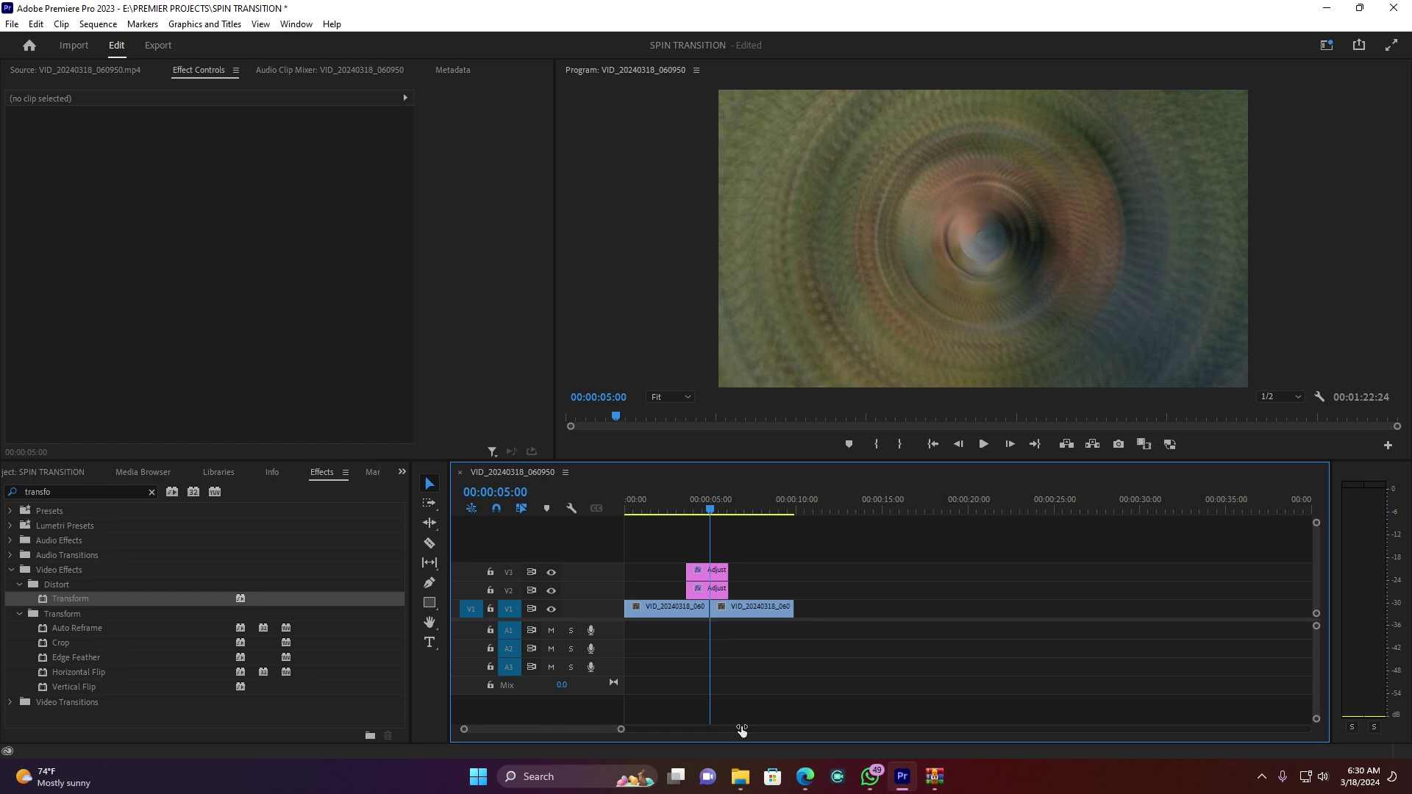
drag(741, 730, 782, 731)
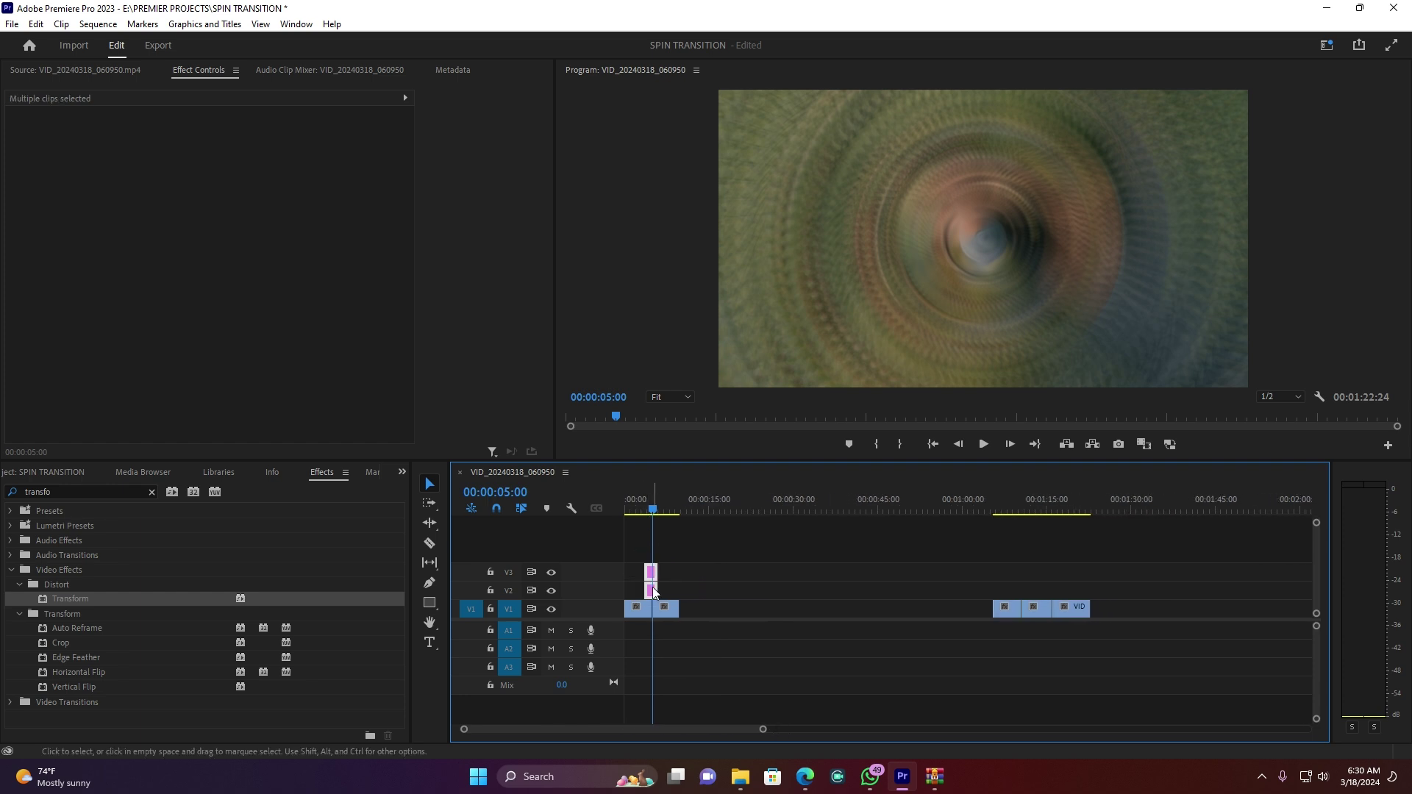
drag(835, 596, 1026, 592)
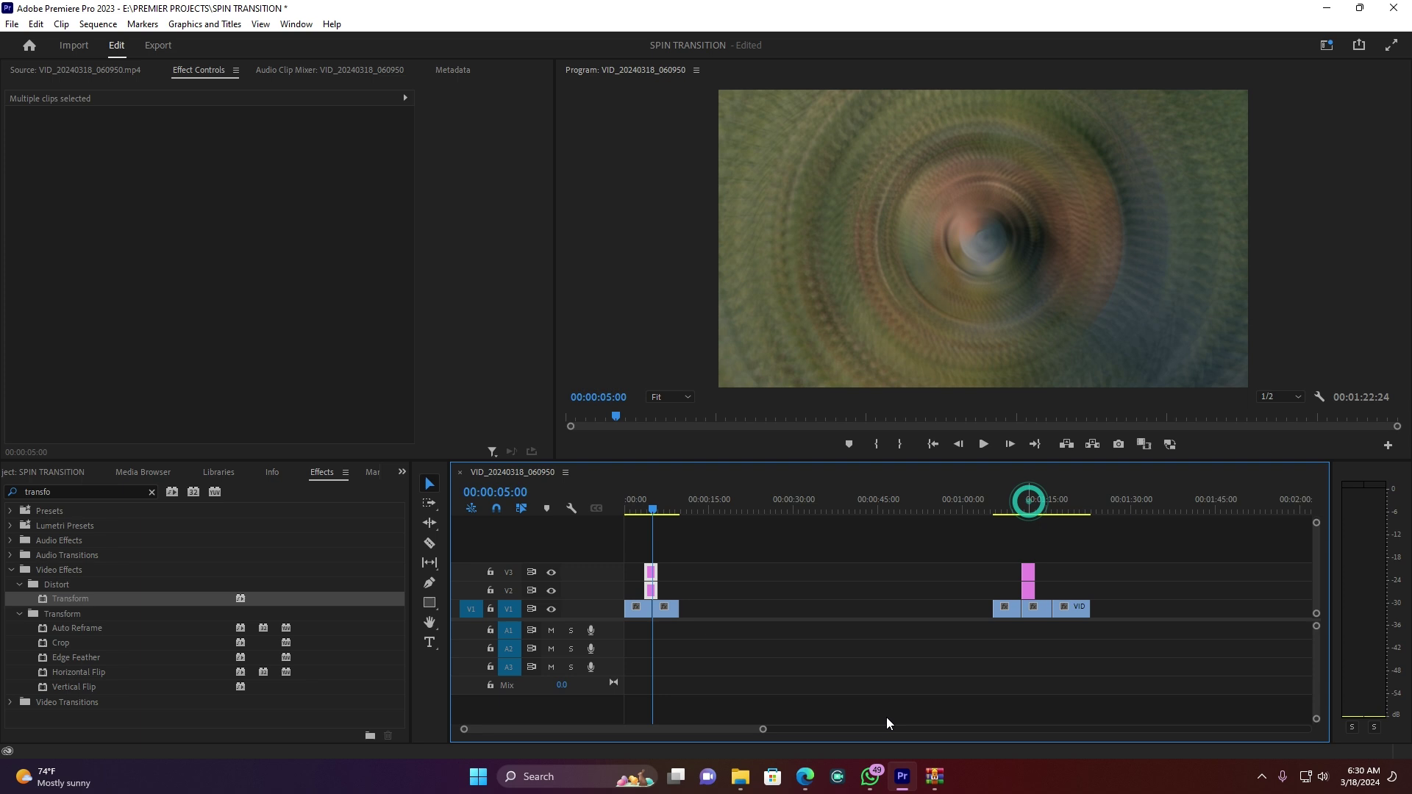
drag(762, 728, 648, 733)
drag(857, 527, 933, 592)
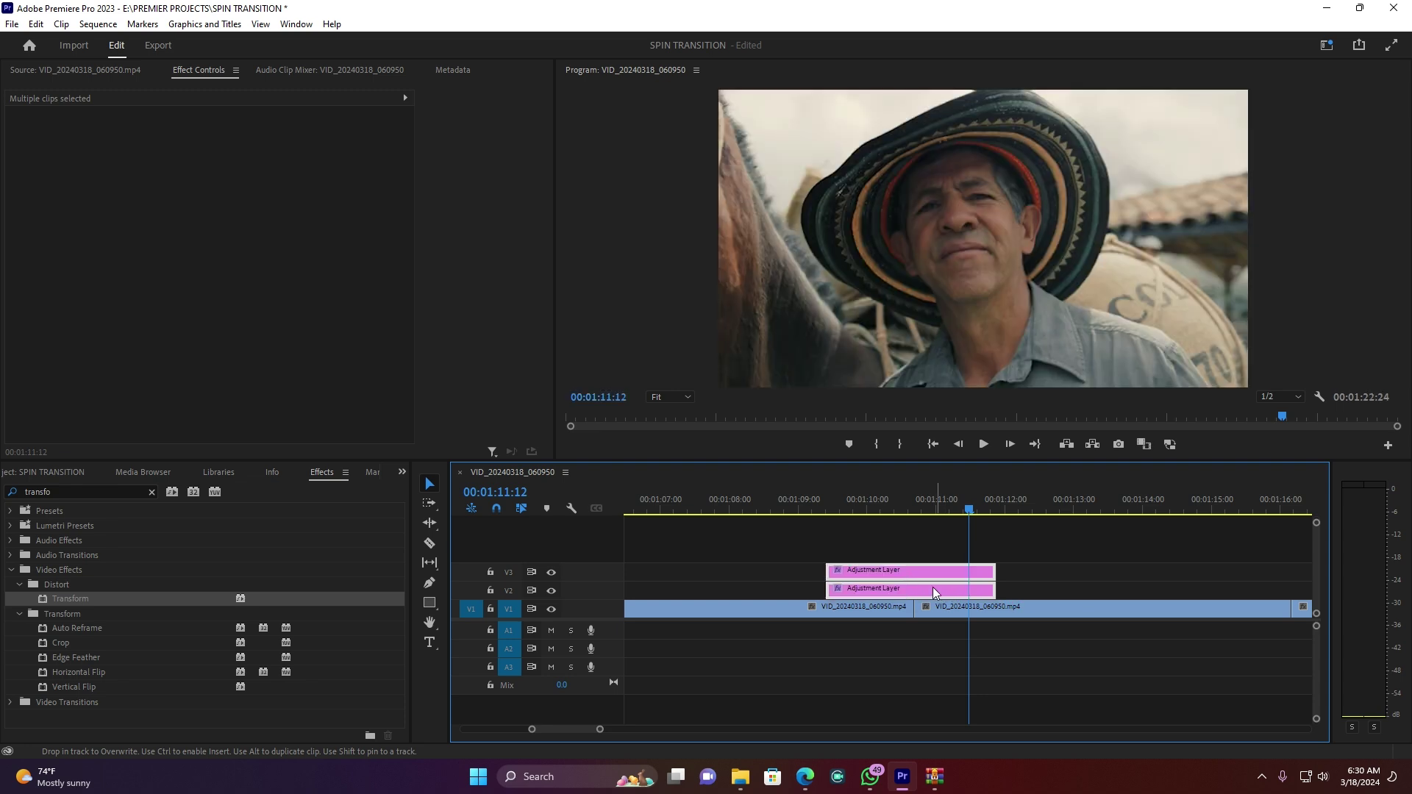
drag(886, 503, 869, 497)
key(space)
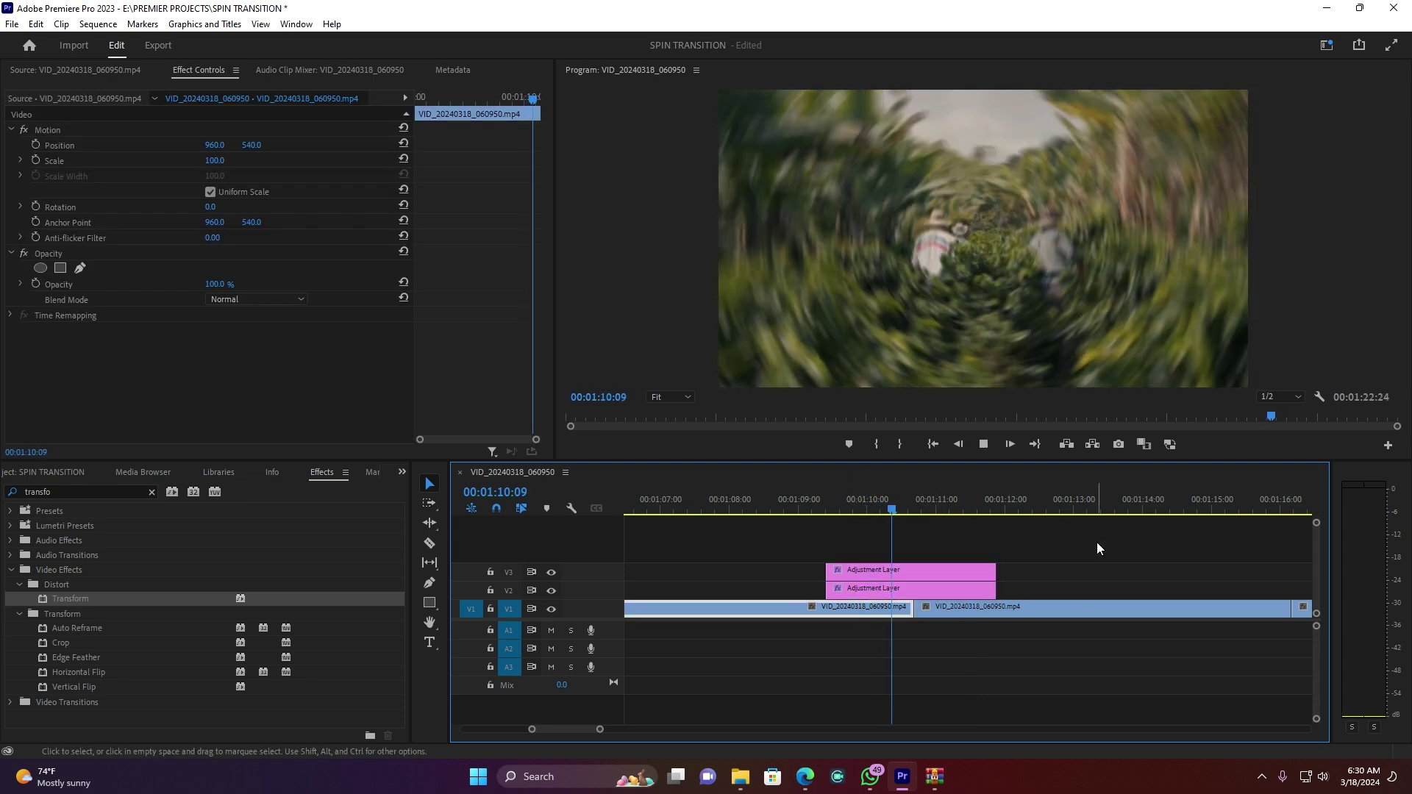
click(880, 503)
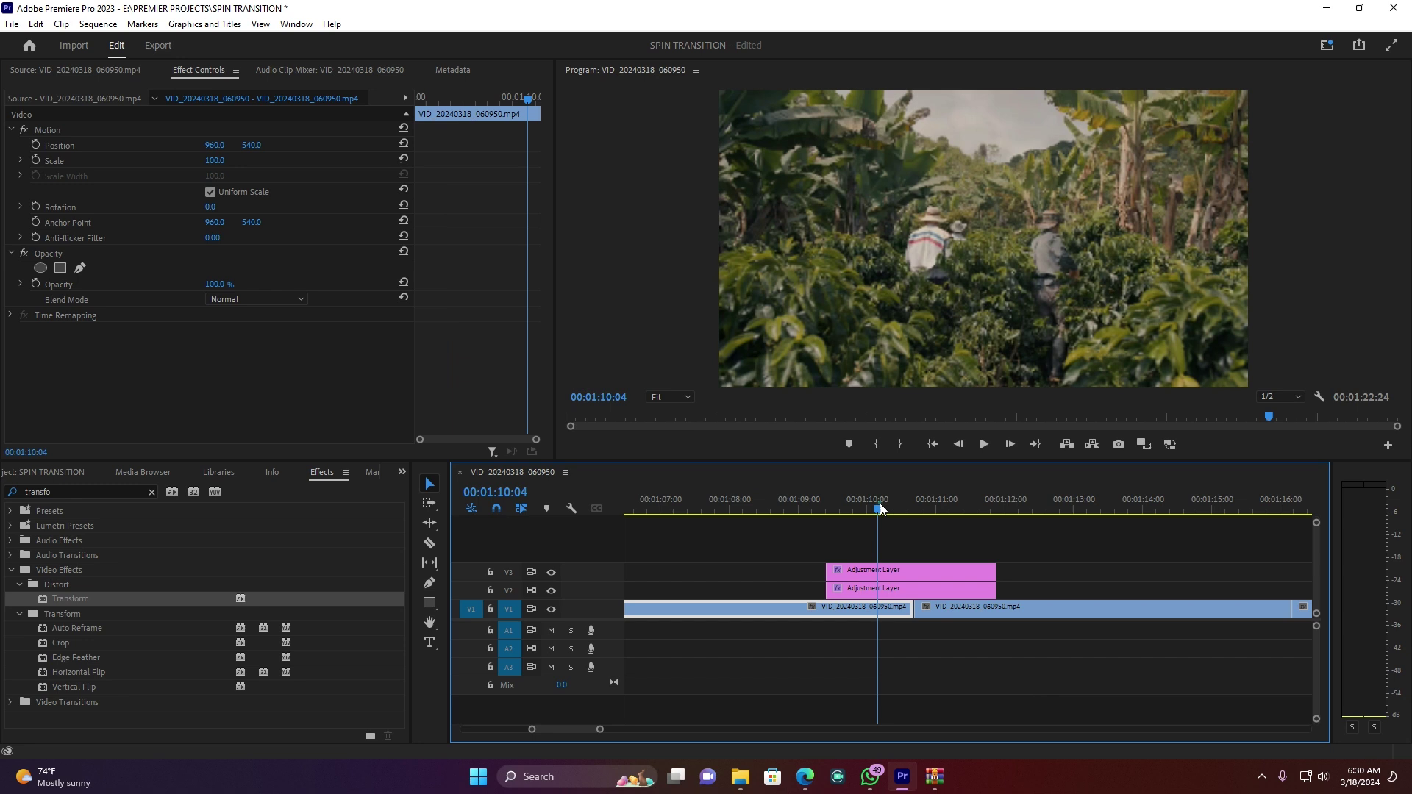
key(space)
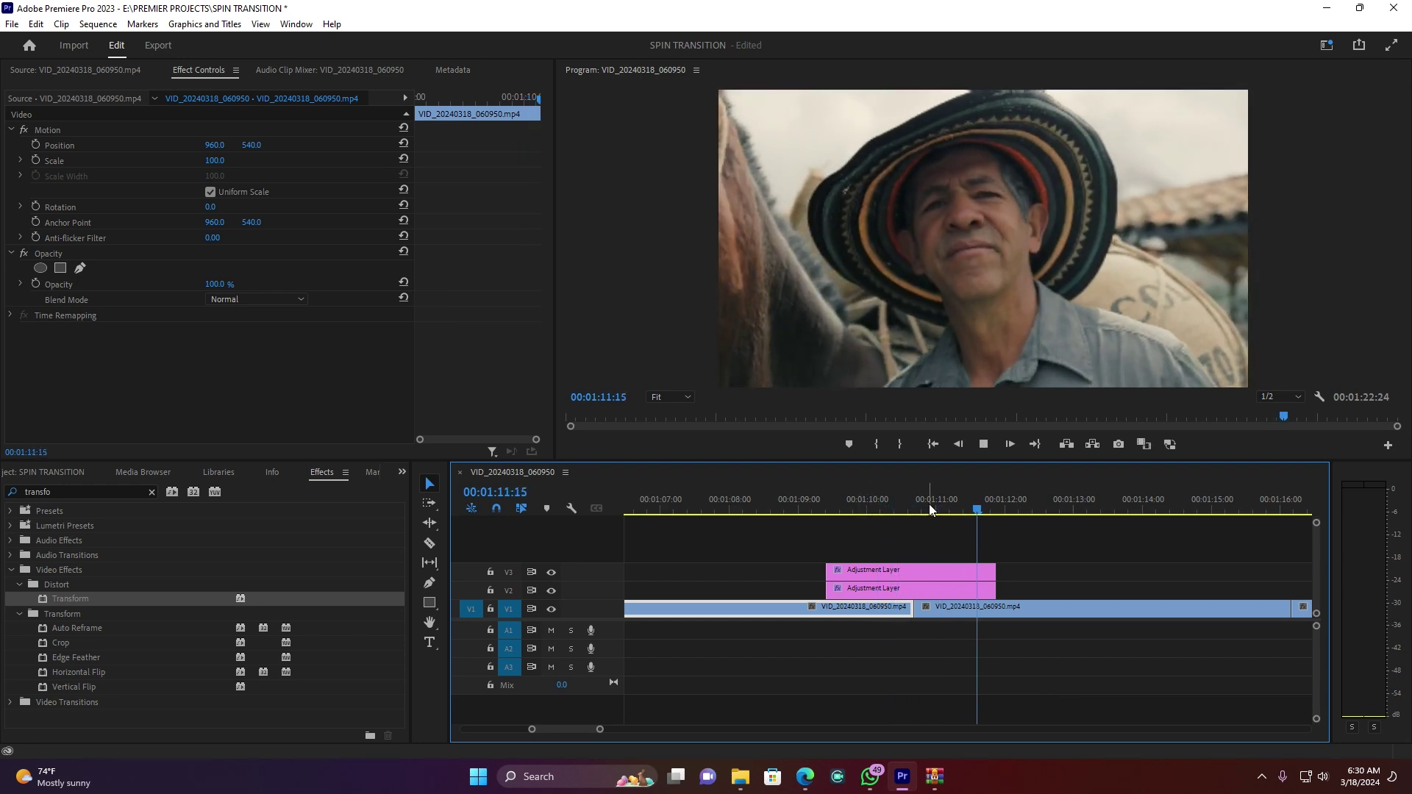